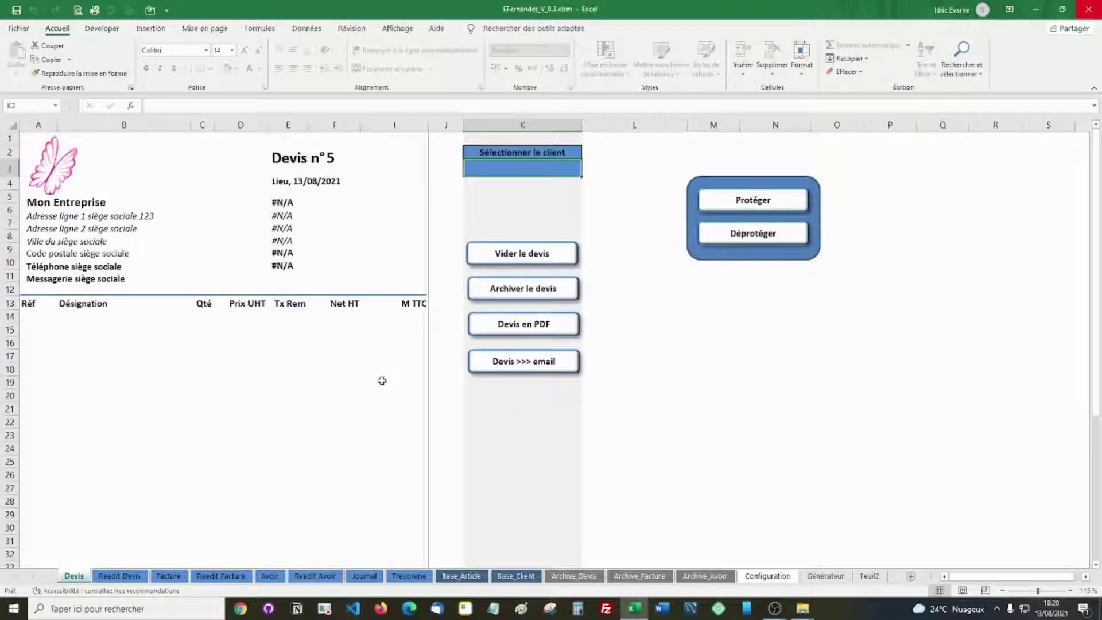
- Select the second client in the client list for quote n° 5 on the Devis sheet
click(562, 172)
click(587, 171)
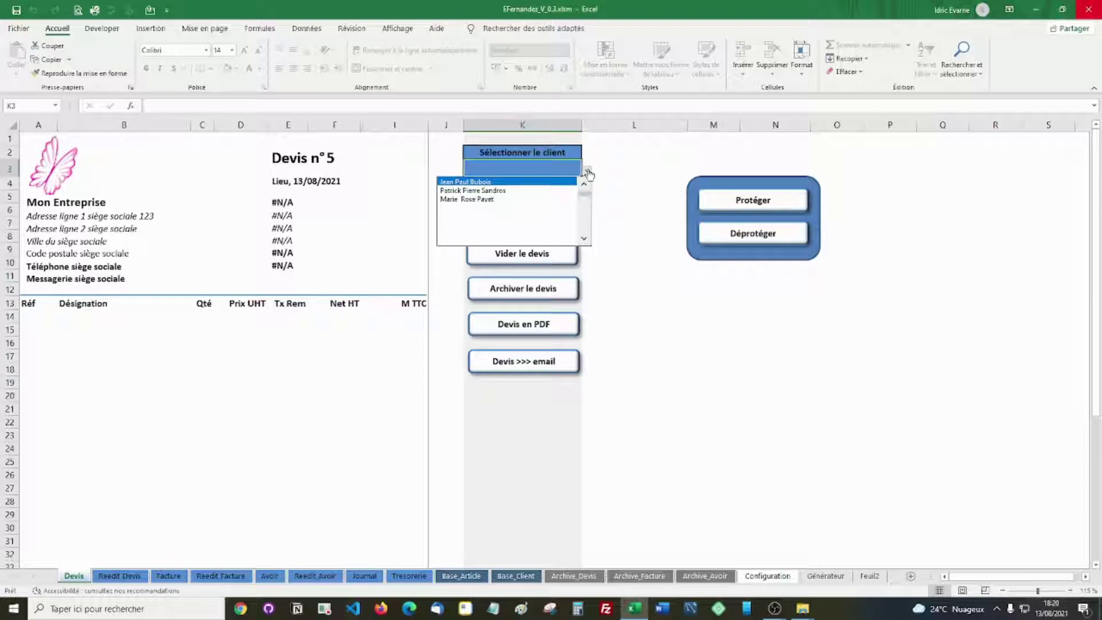
click(478, 190)
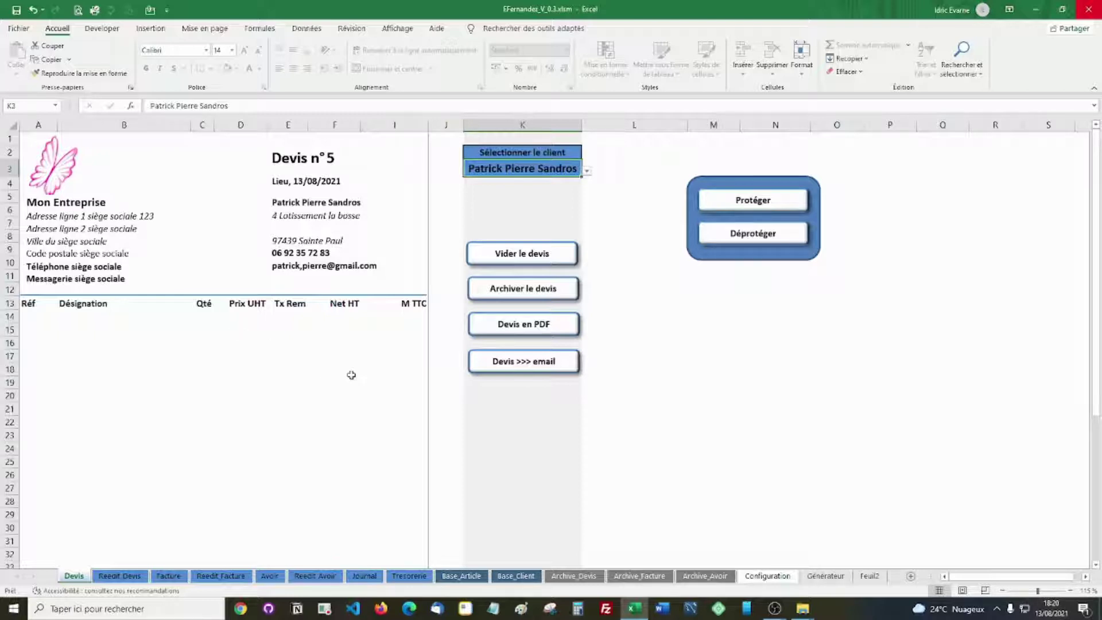
- Empty the entry columns on the Base_Article sheet with its Vider Colonnes macro
click(458, 576)
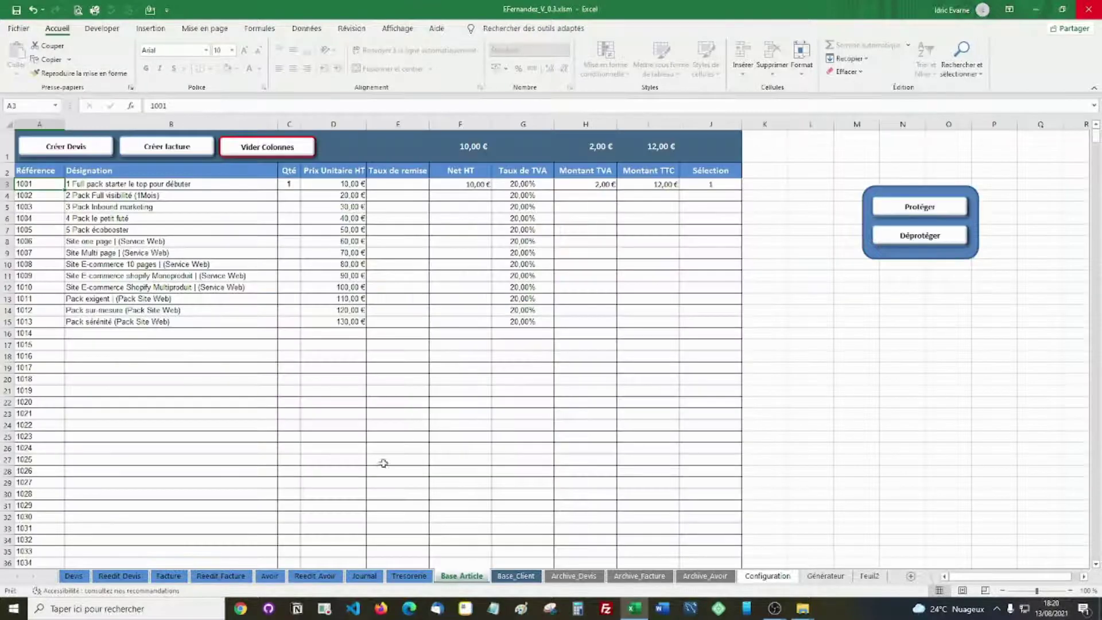
click(363, 388)
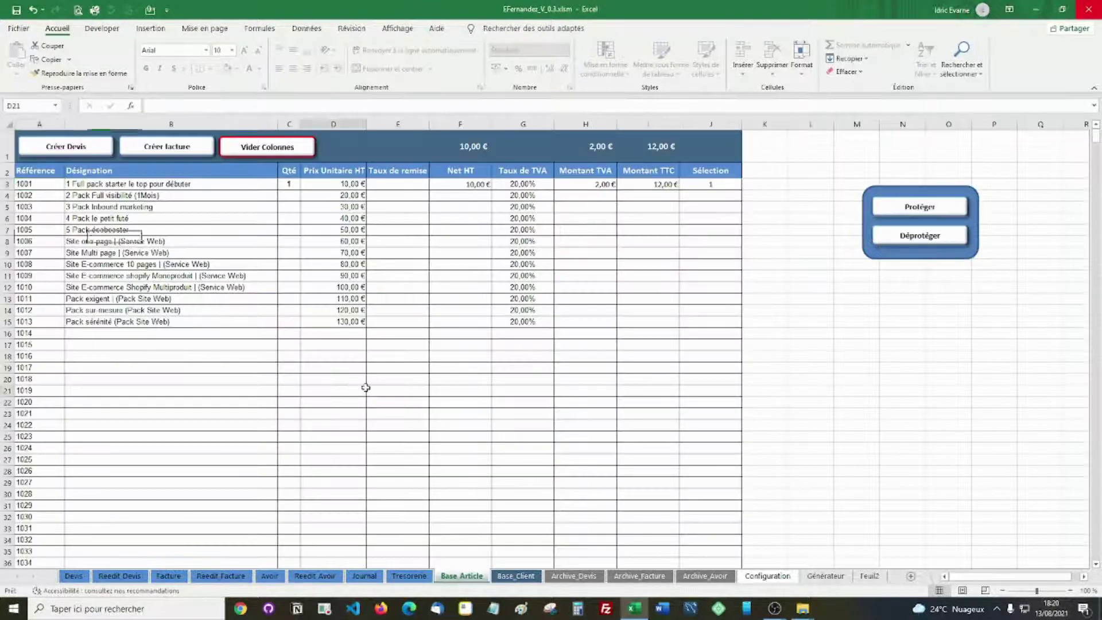
click(274, 147)
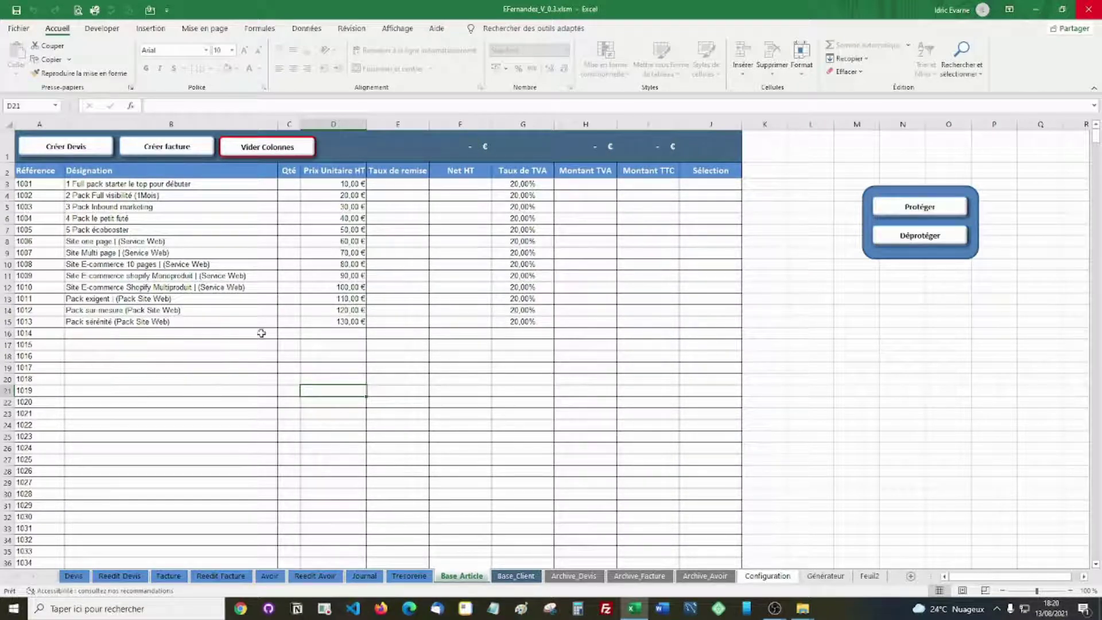
- Set the quantity and selection of article 1013, Pack sérénité, to 1 and create the quote from it
click(286, 322)
text(1)
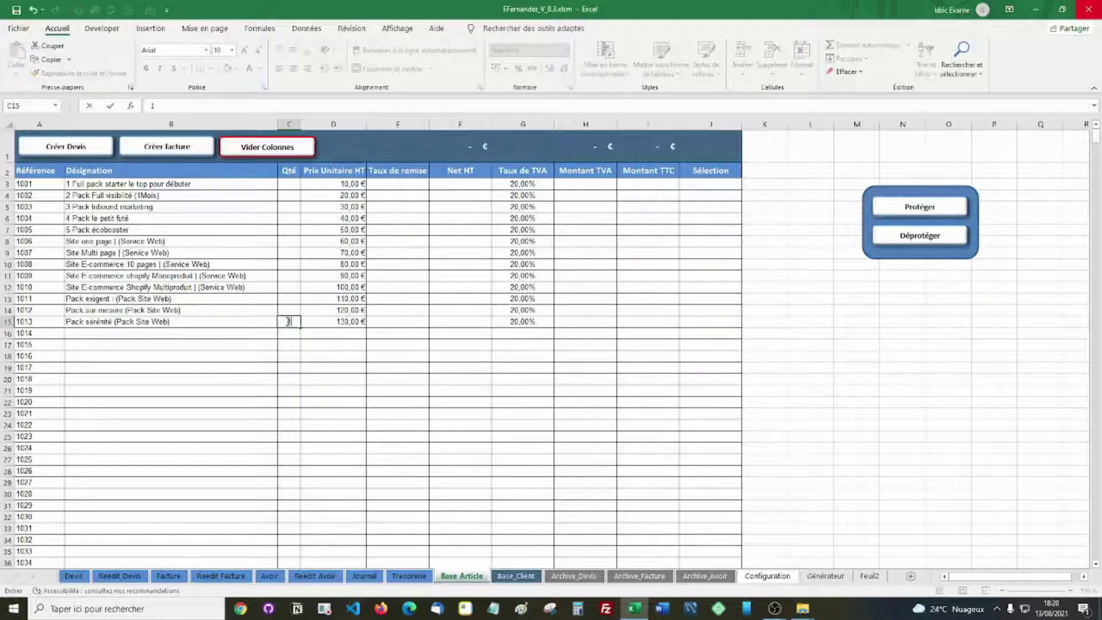
click(325, 333)
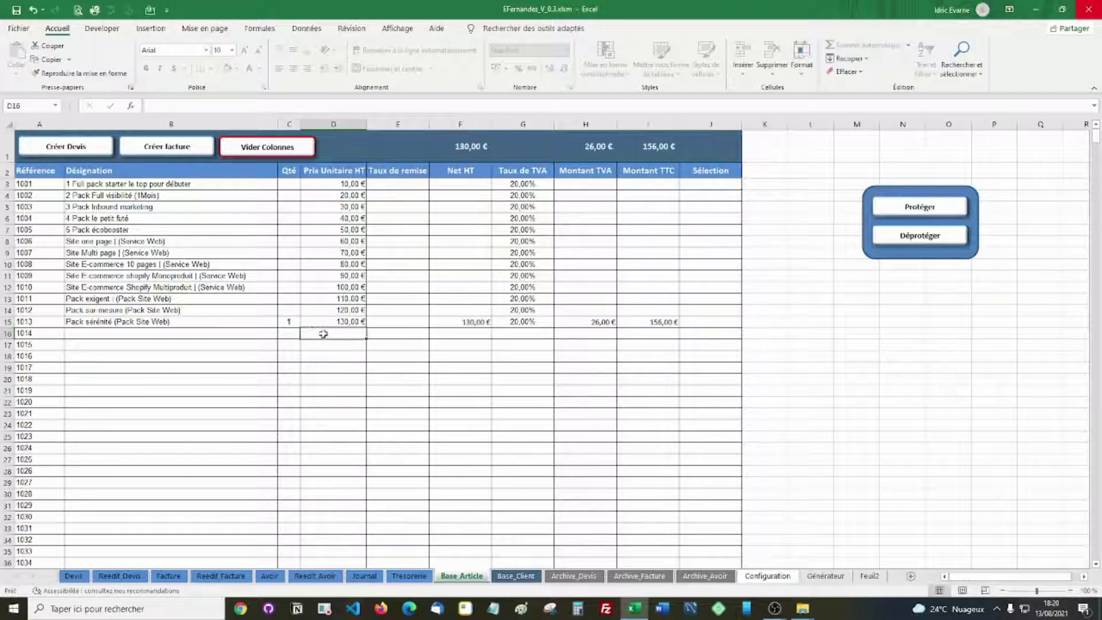
click(293, 319)
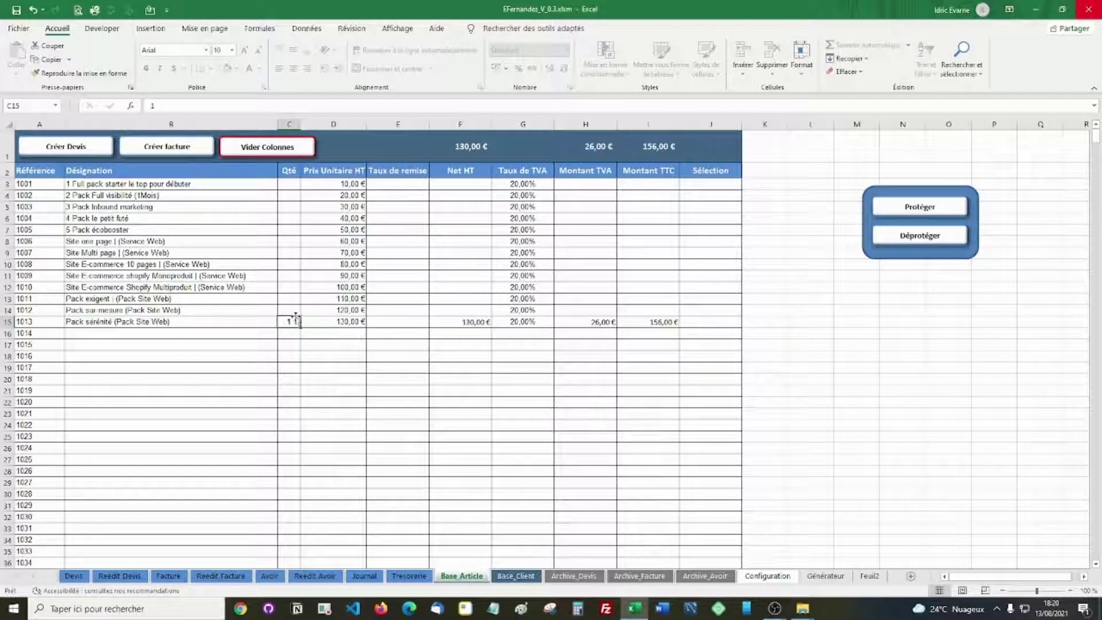
click(396, 322)
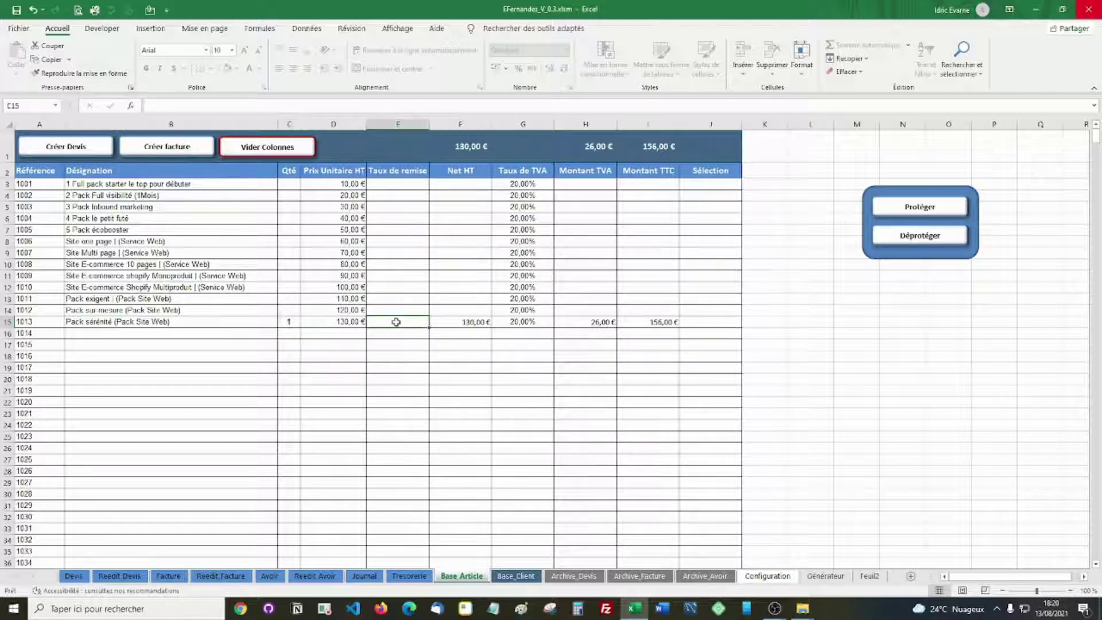
click(706, 325)
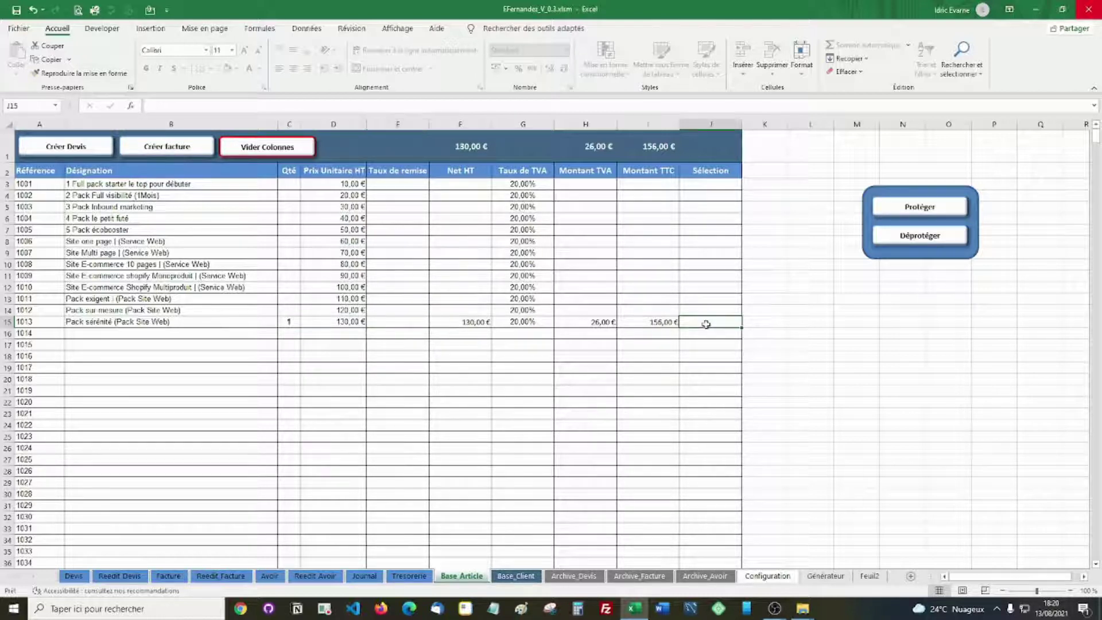
text(x)
key(Return)
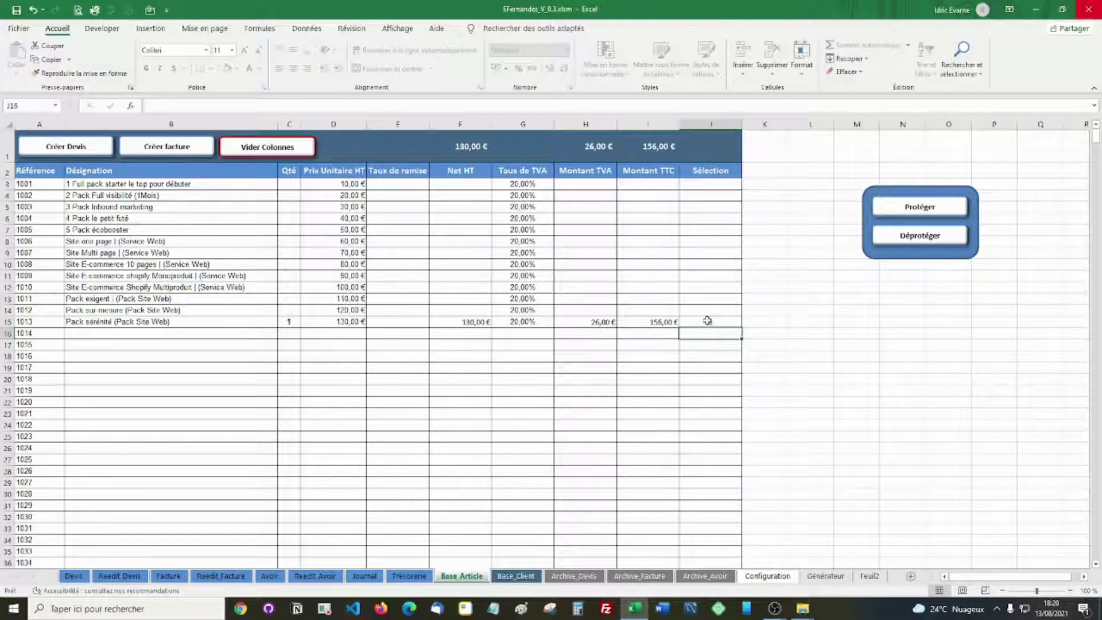
click(706, 324)
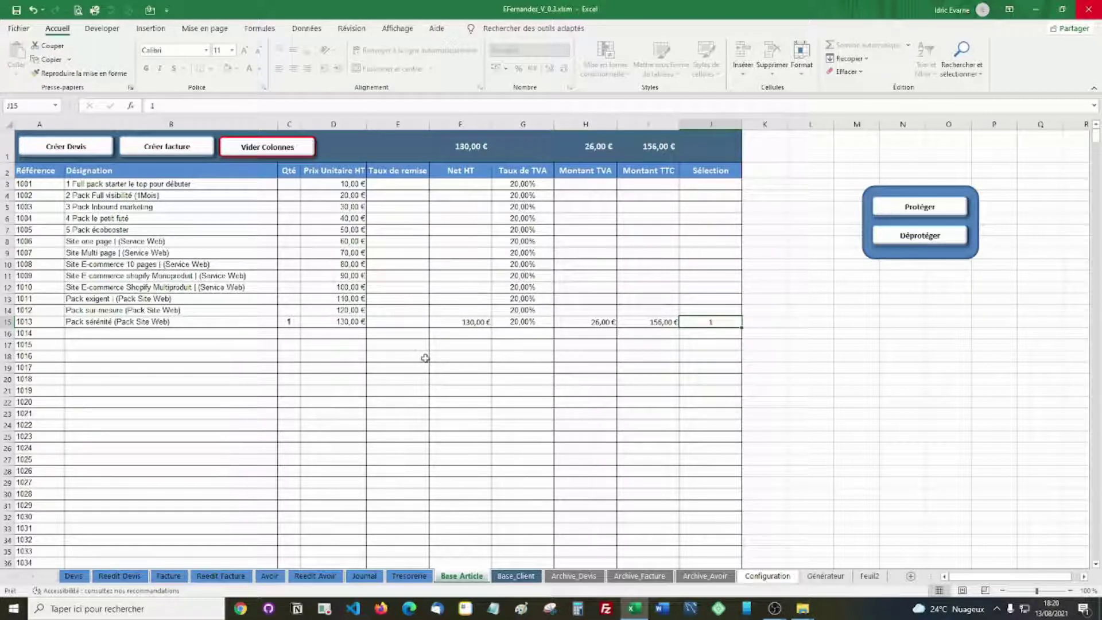
click(57, 148)
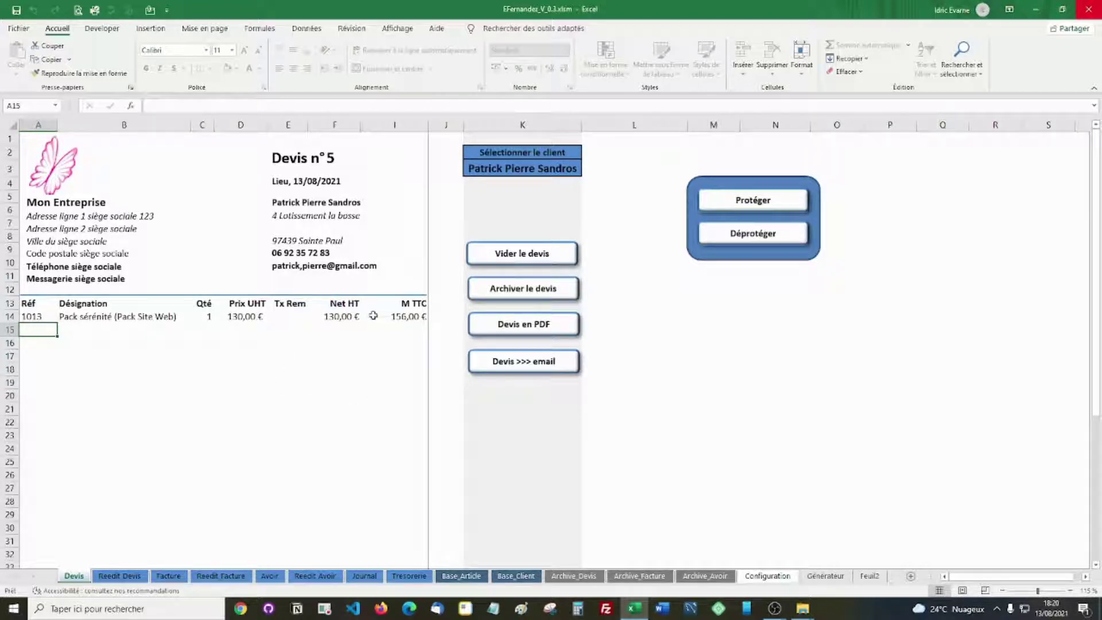
- Enter a deposit (Acompte) of 50 in the totals block of the quote
scroll(324, 318, down, 7)
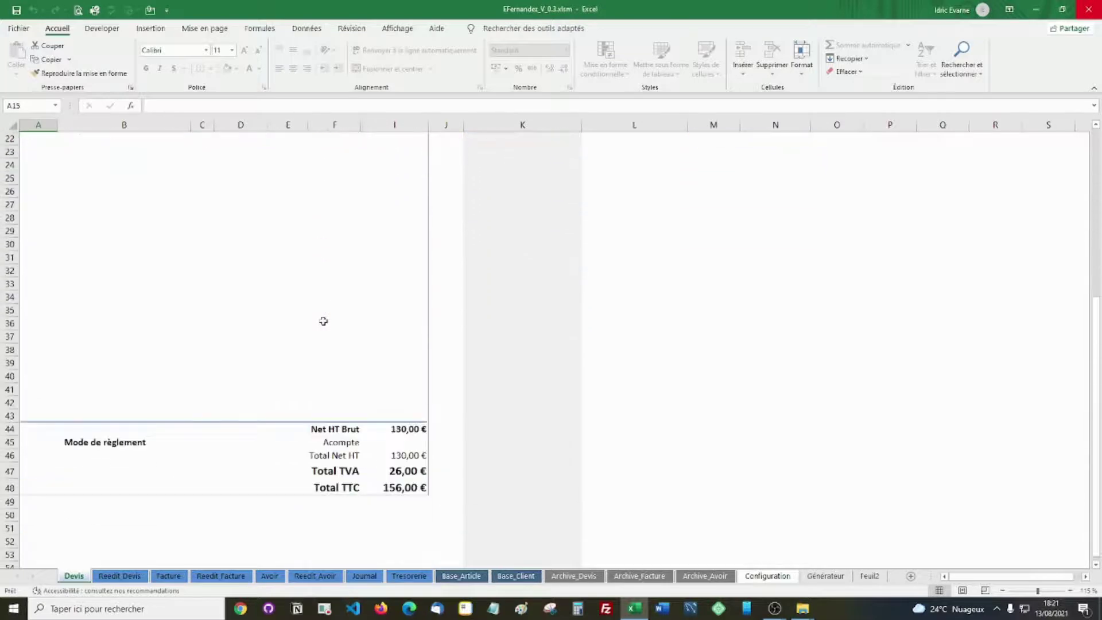
scroll(324, 321, down, 1)
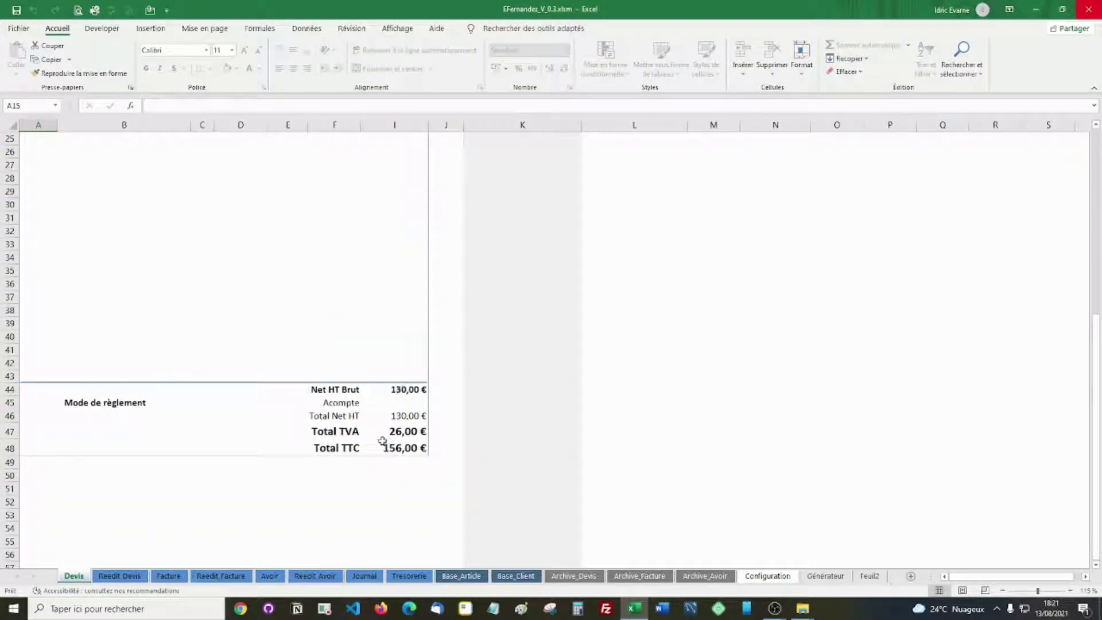
click(402, 404)
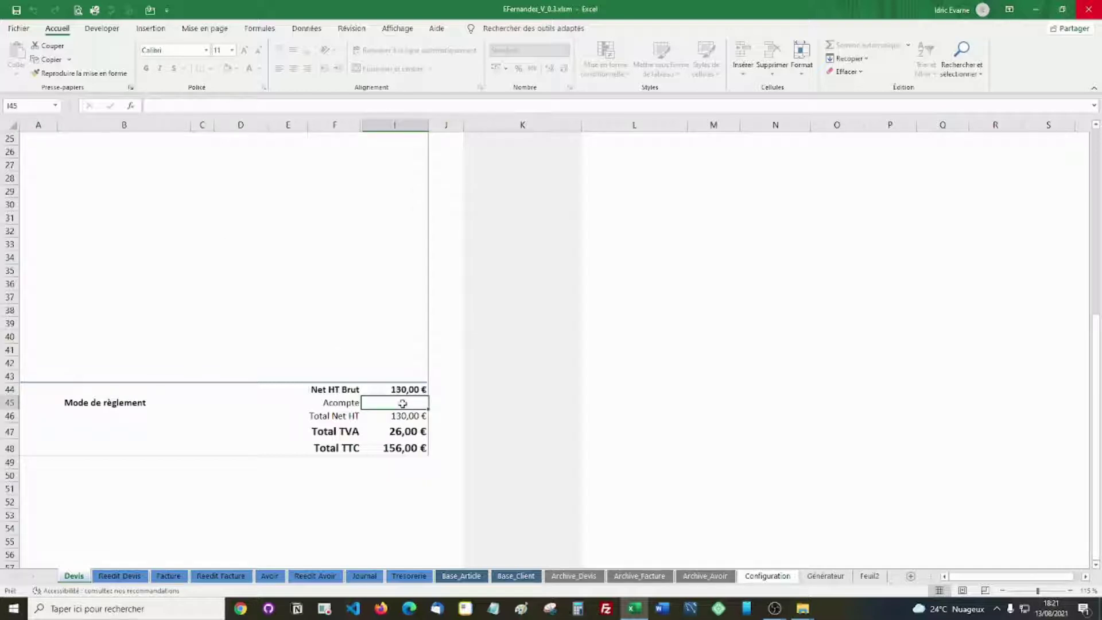
text(10)
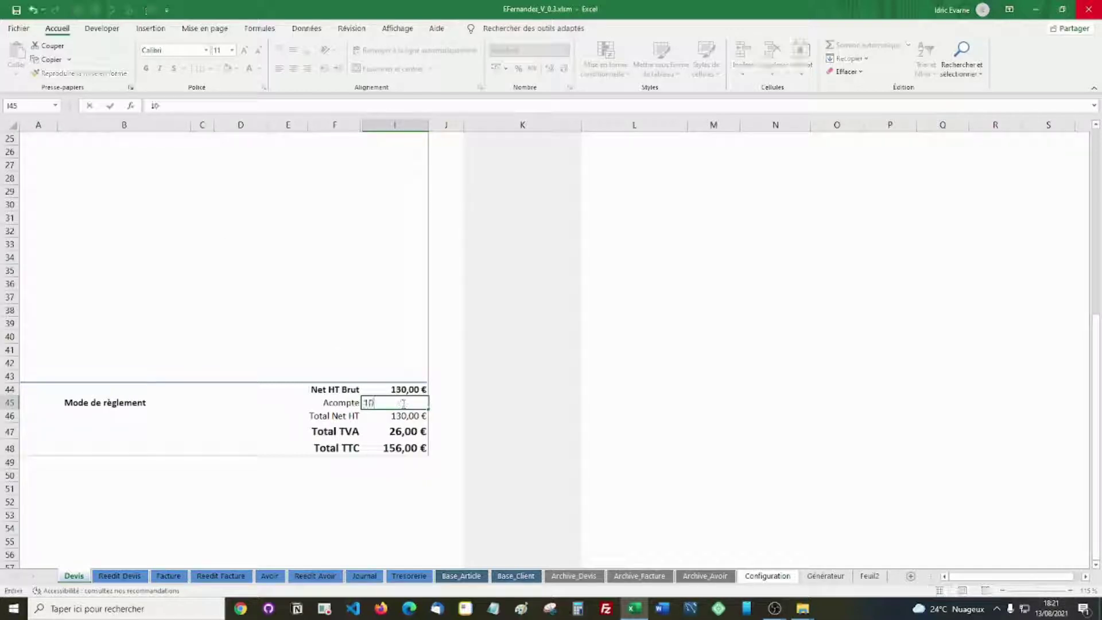
key(BackSpace)
key(BackSpace)
text(50)
key(Return)
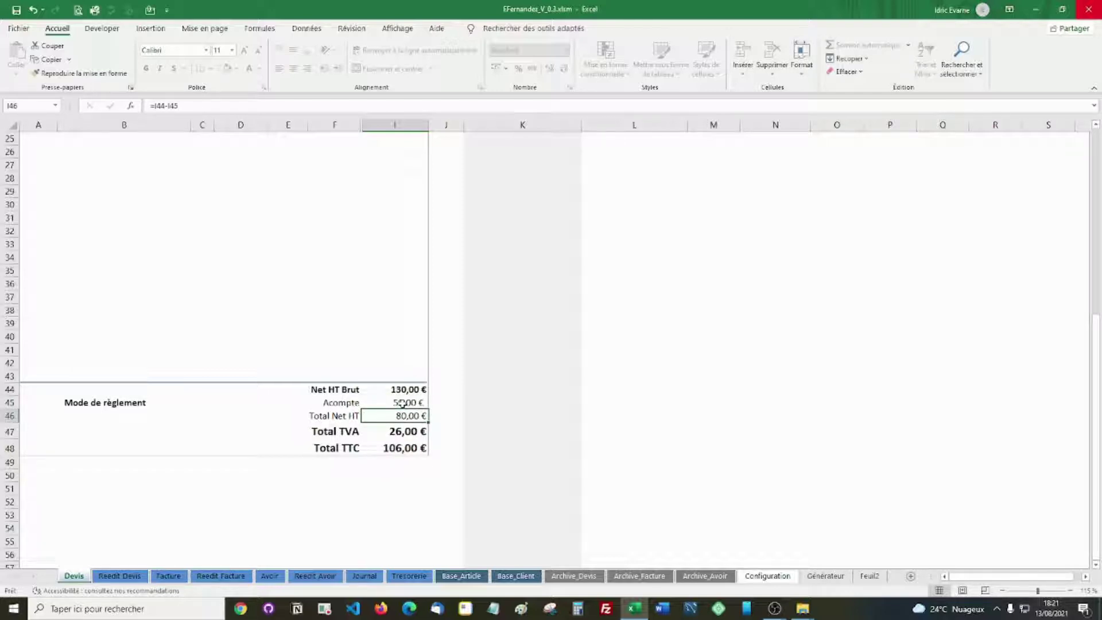
- Remove the deposit from the totals and empty the whole quote with the Vider le devis macro
click(403, 403)
key(Delete)
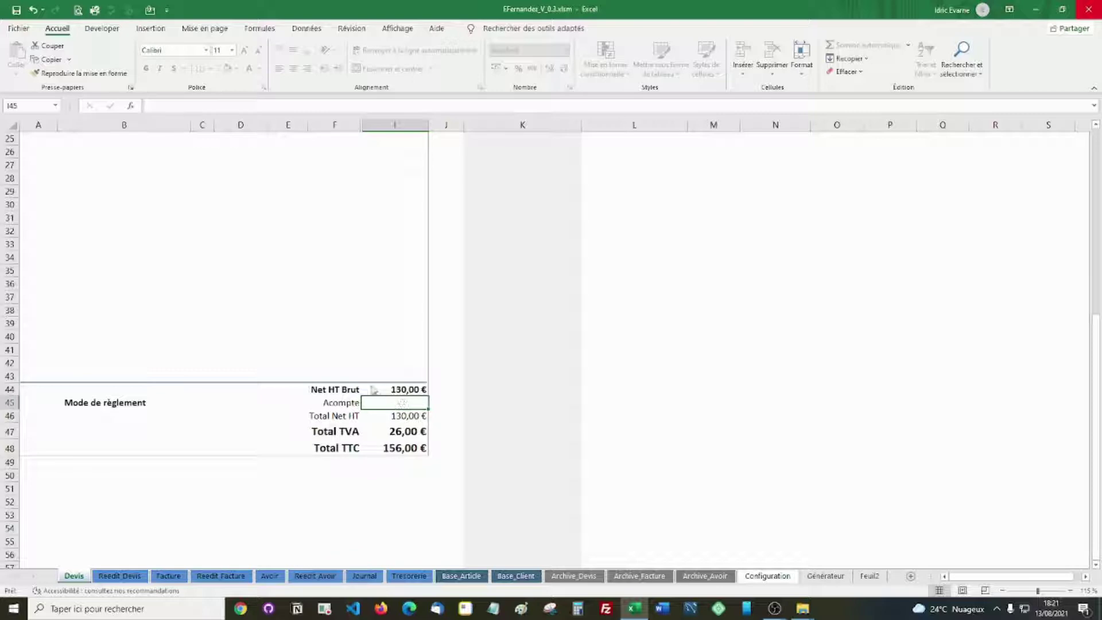
scroll(356, 362, up, 8)
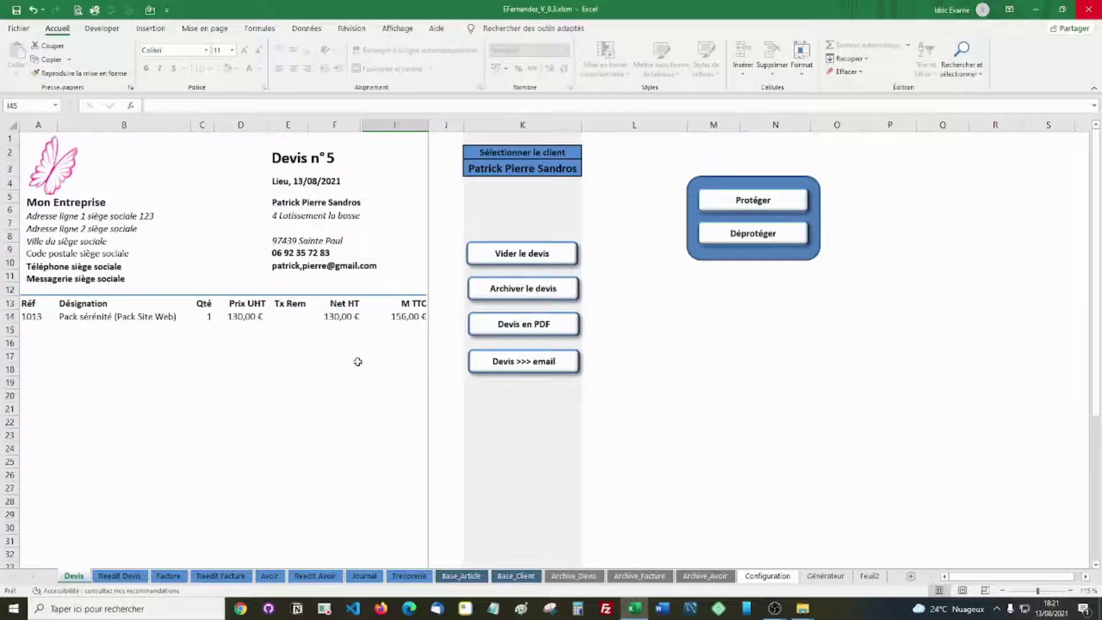
click(522, 255)
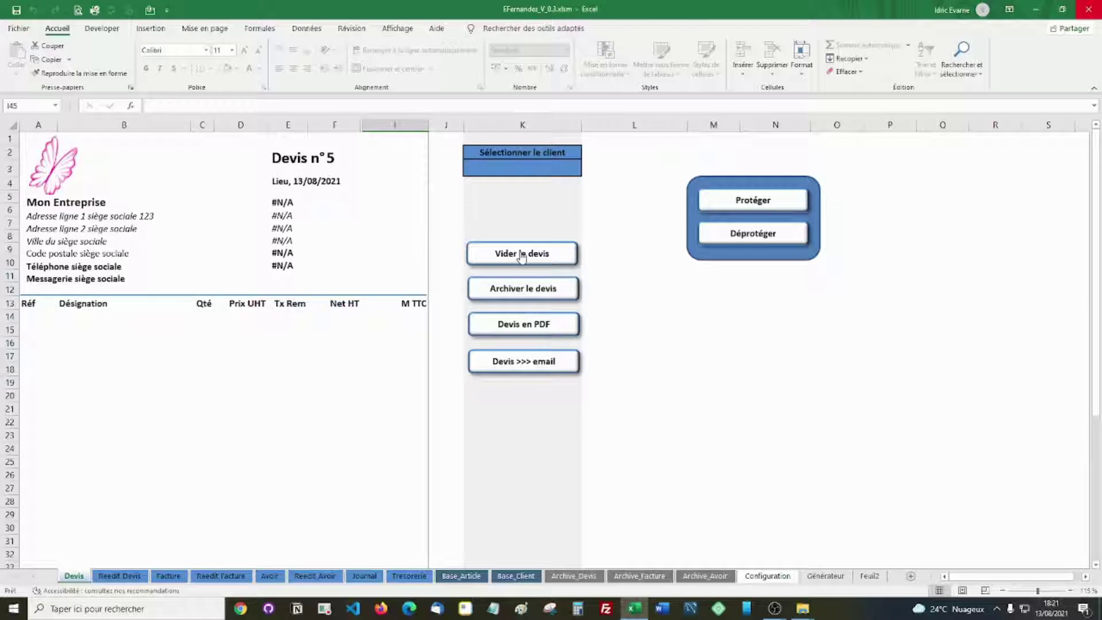
- Assign the second client in the list to the emptied quote again
click(518, 166)
click(587, 171)
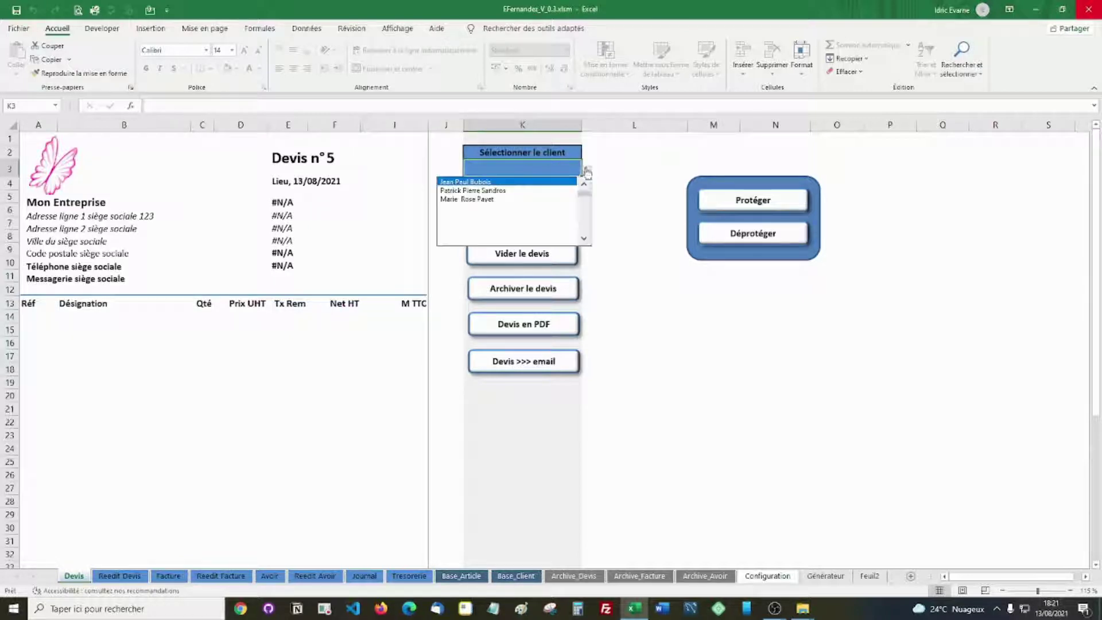
click(458, 191)
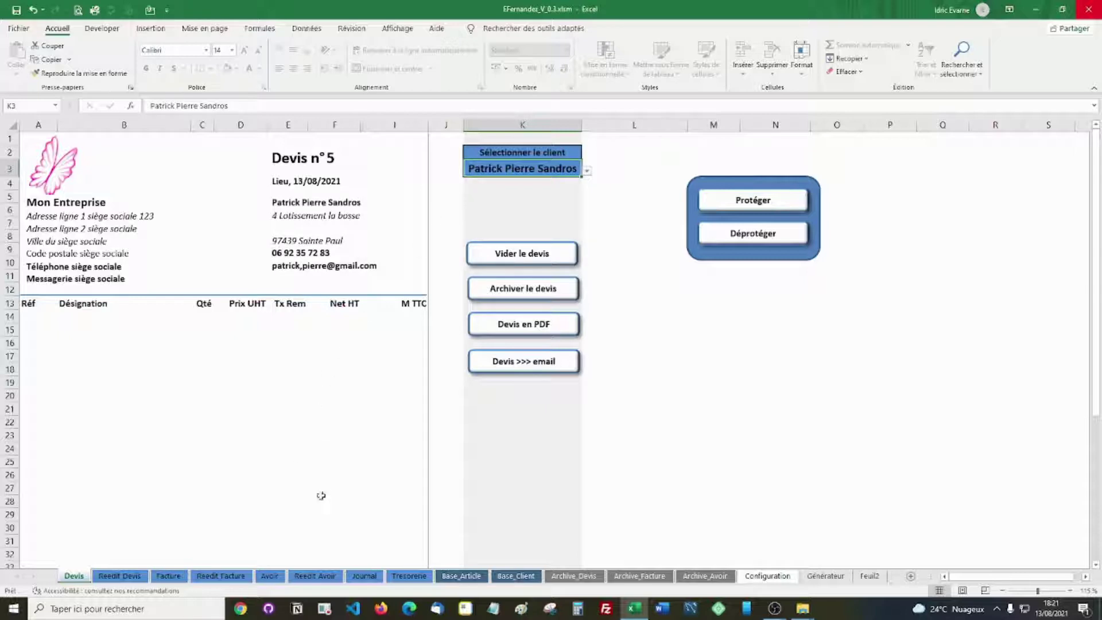
- Empty the Base_Article entry columns and give article 1005, 5 Pack écobooster, a quantity of 1 and a 2% discount rate
click(460, 576)
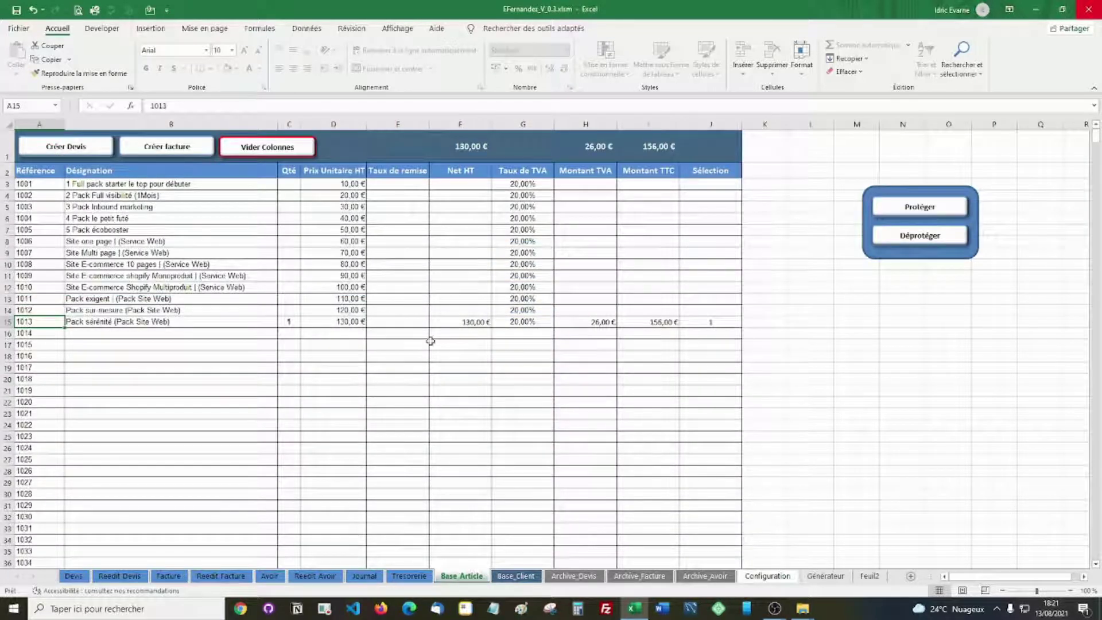
click(281, 154)
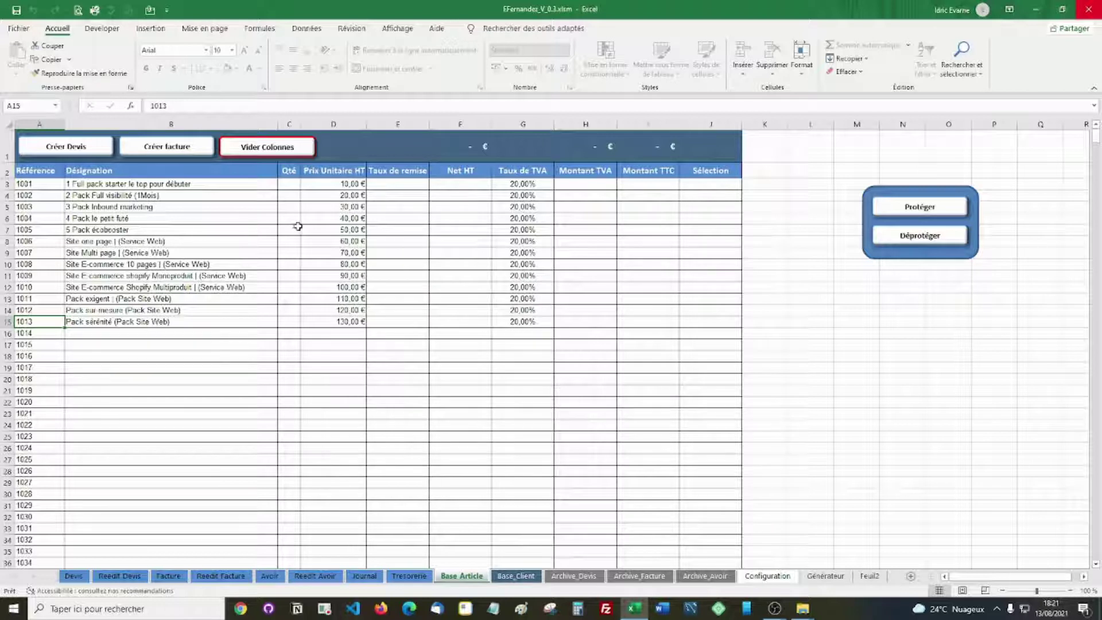
click(293, 227)
text(1)
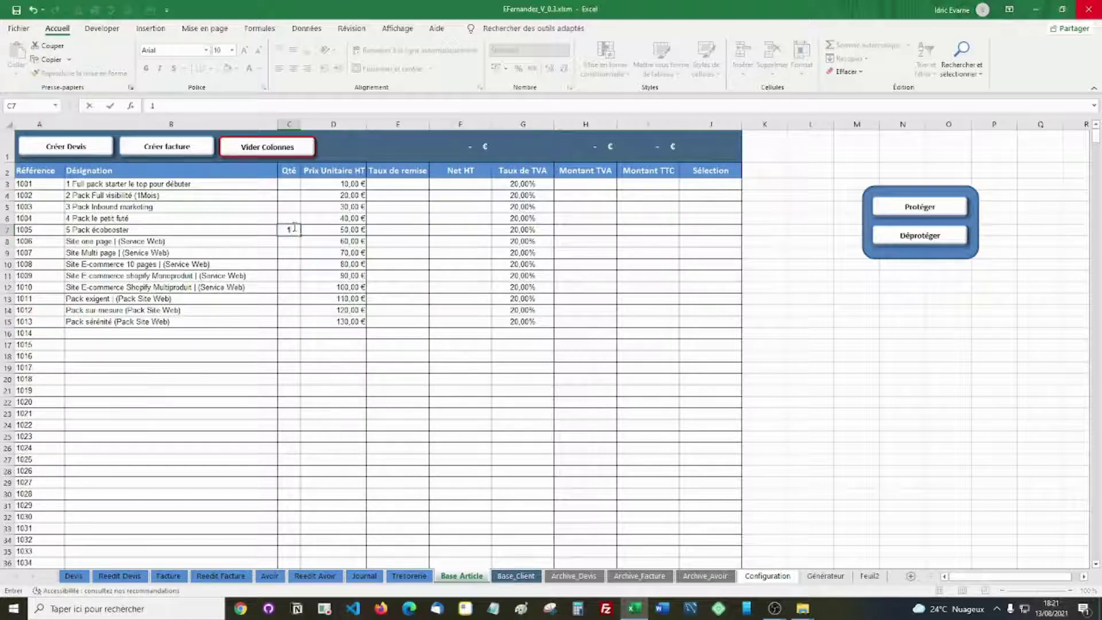
click(394, 230)
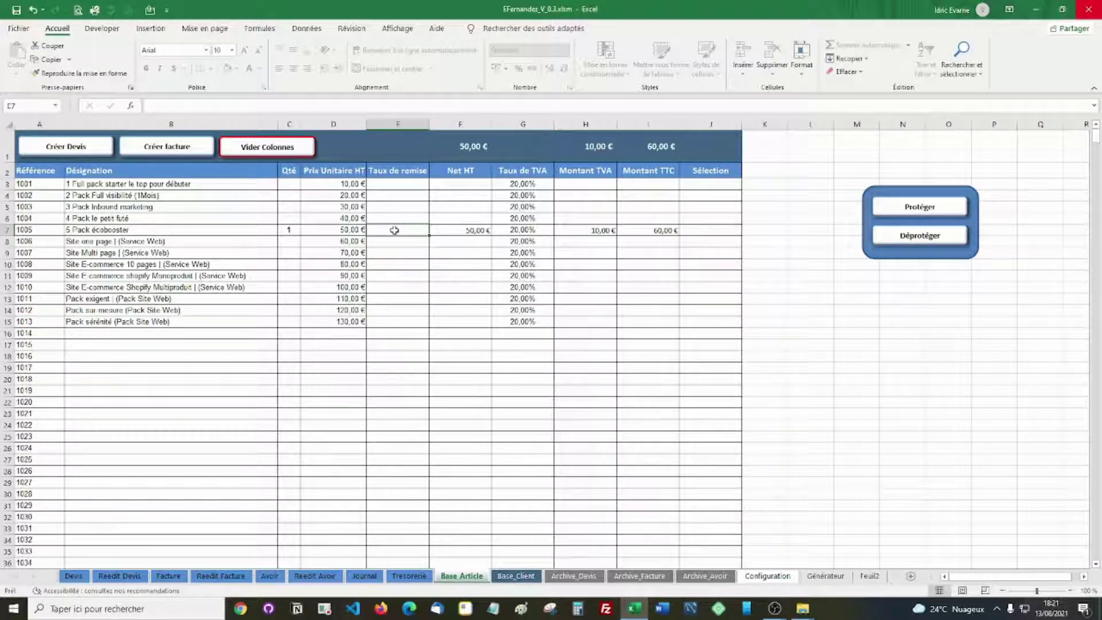
text(2)
key(Return)
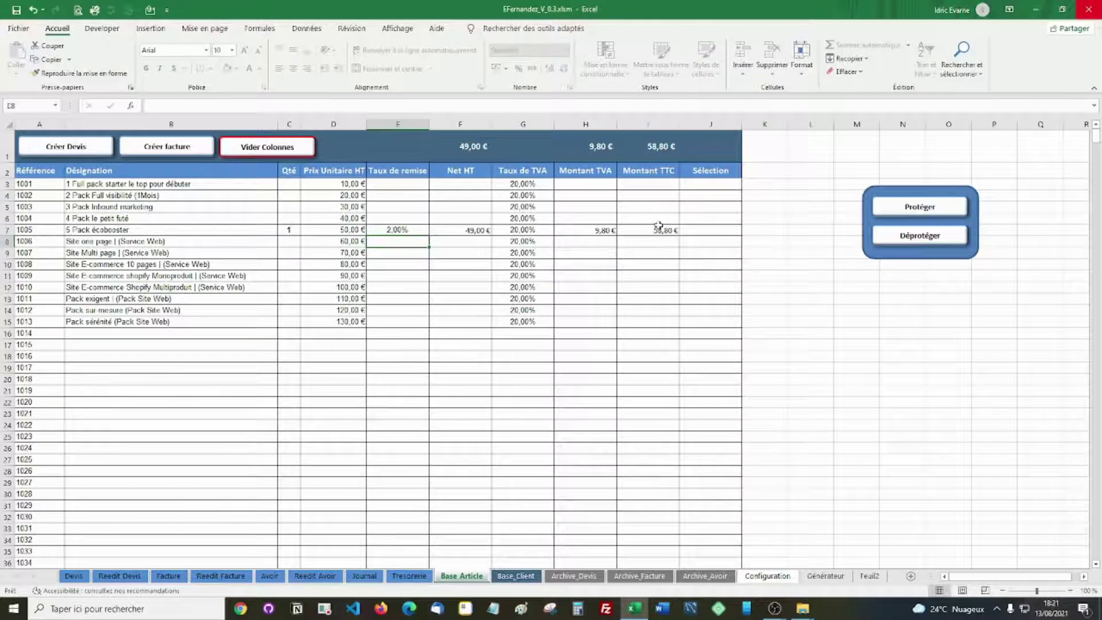
- Mark article 1005 with 1 in the Sélection column and create the quote from it
click(700, 228)
text(1)
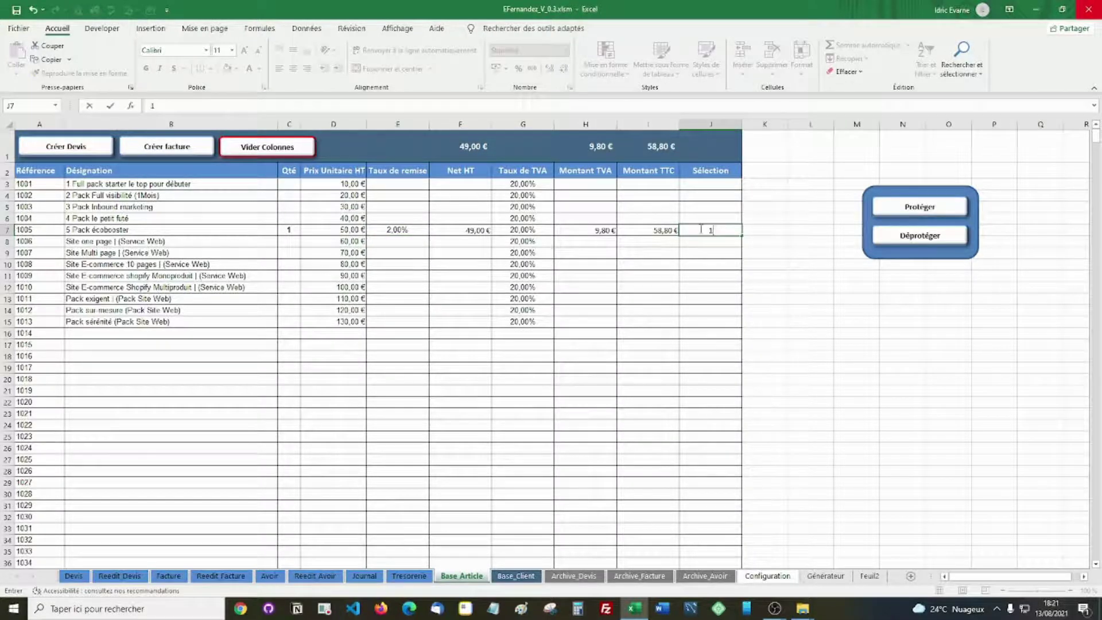
key(Return)
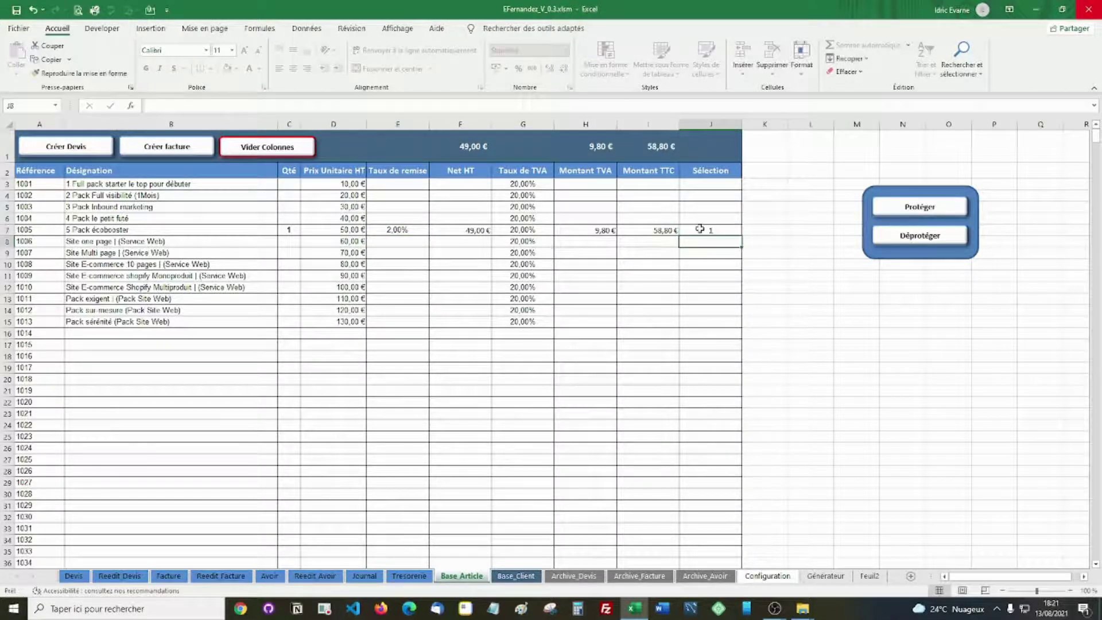
click(81, 147)
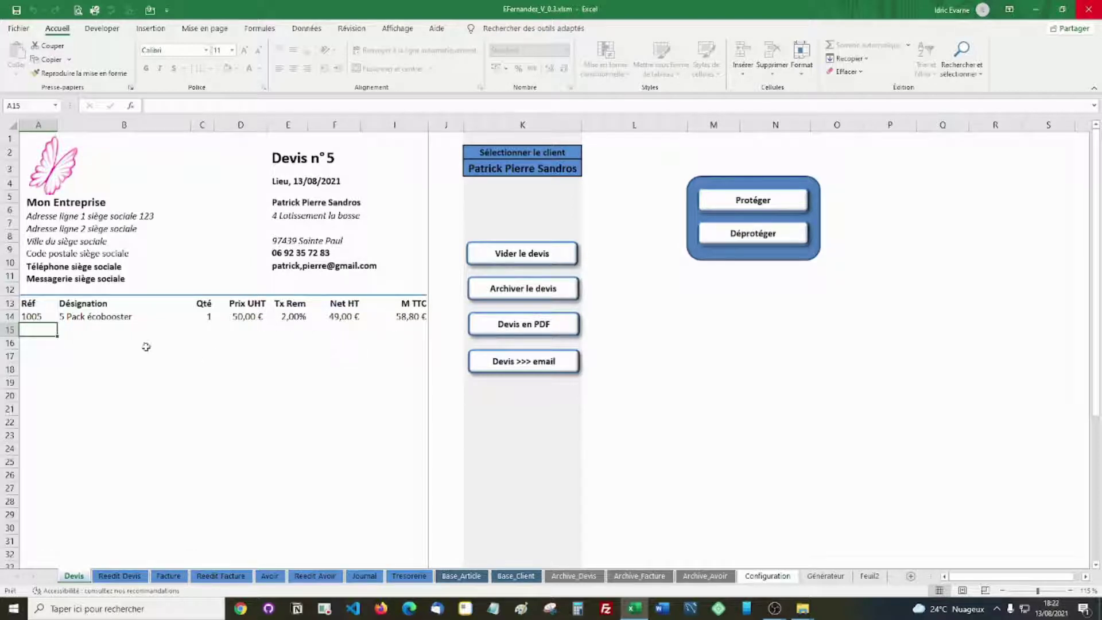
- Export the quote to PDF, look through the document in Acrobat Reader and close it
click(298, 316)
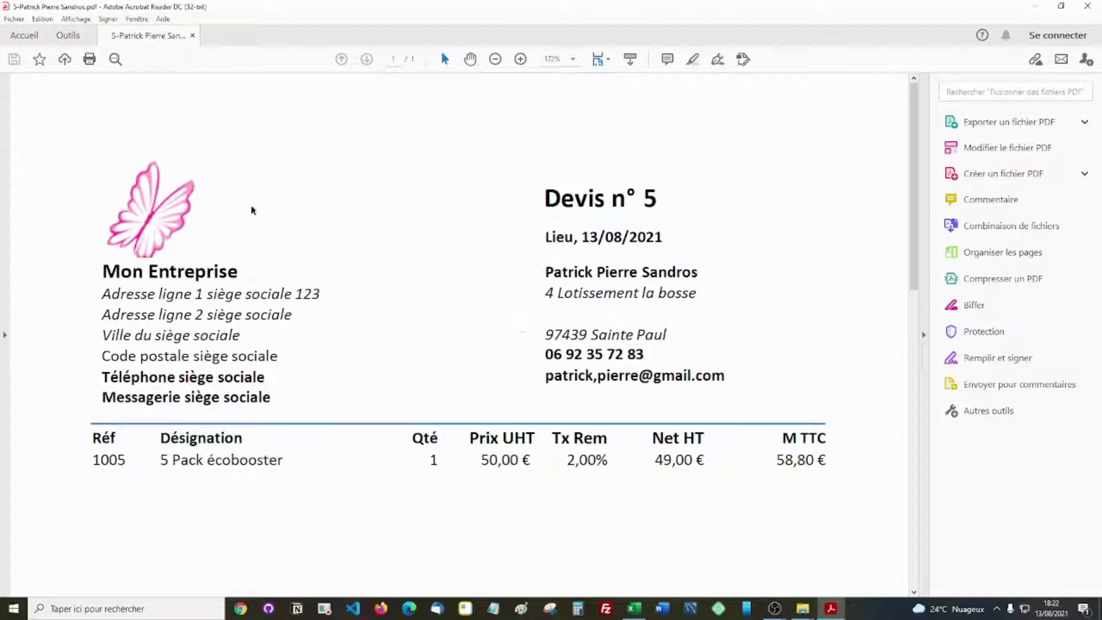
scroll(363, 201, down, 10)
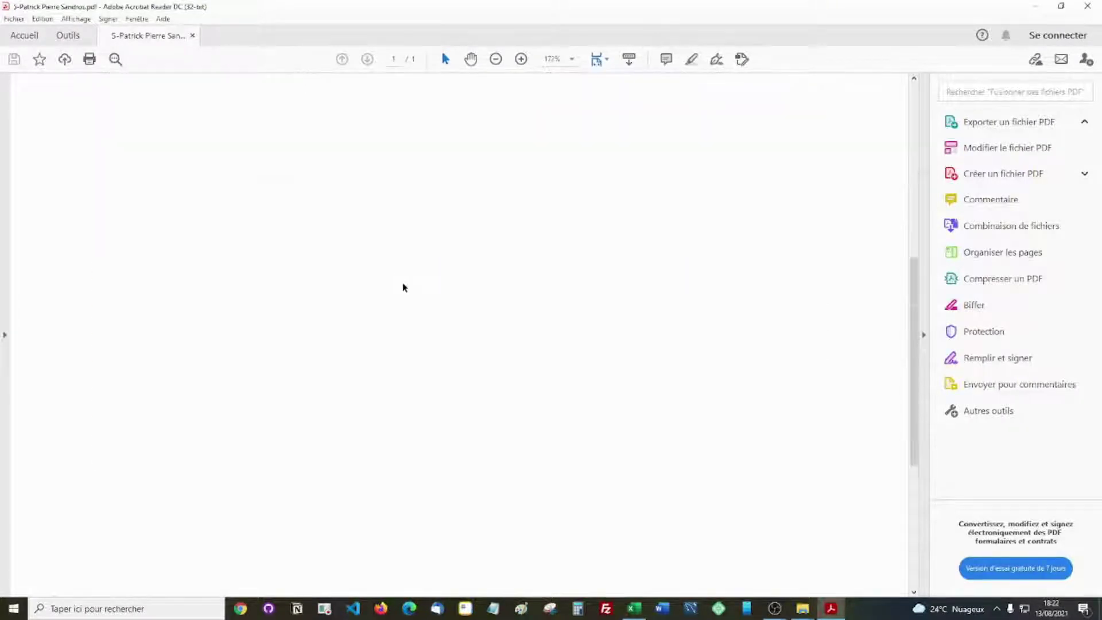
scroll(406, 294, up, 10)
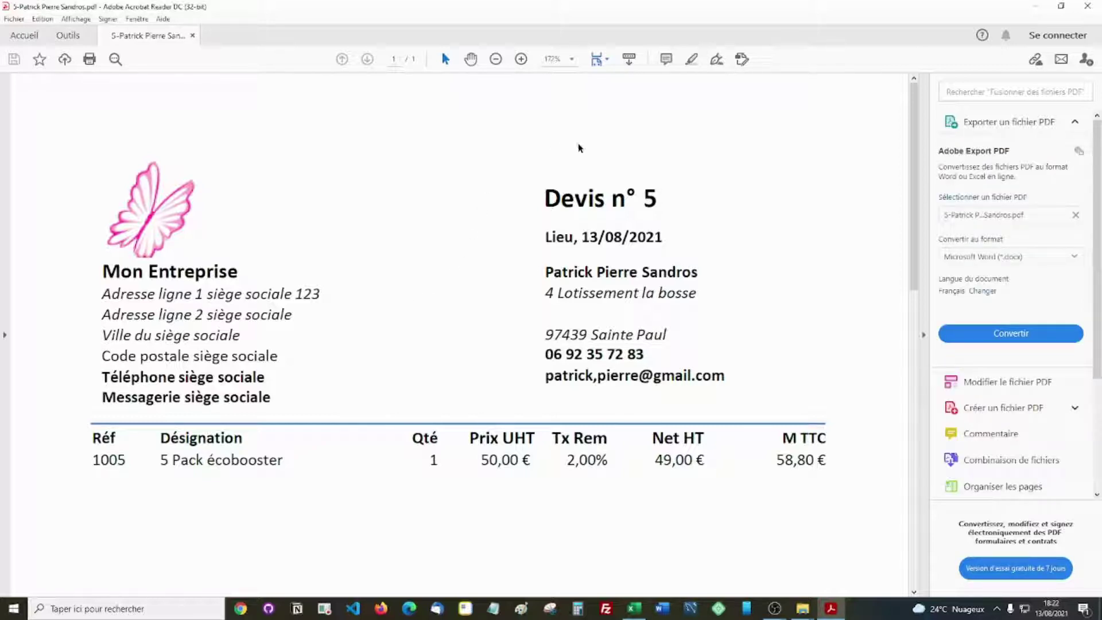
click(1088, 7)
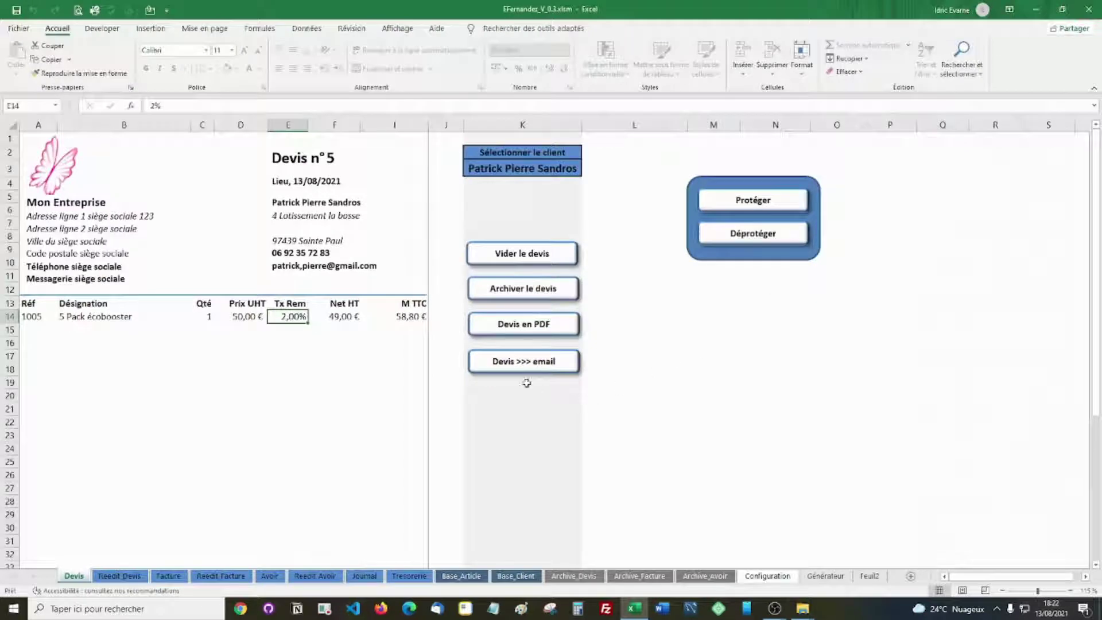
- Generate the e-mail for the quote, review the Outlook message with its PDF attachment and signature block, and close it without saving
click(524, 368)
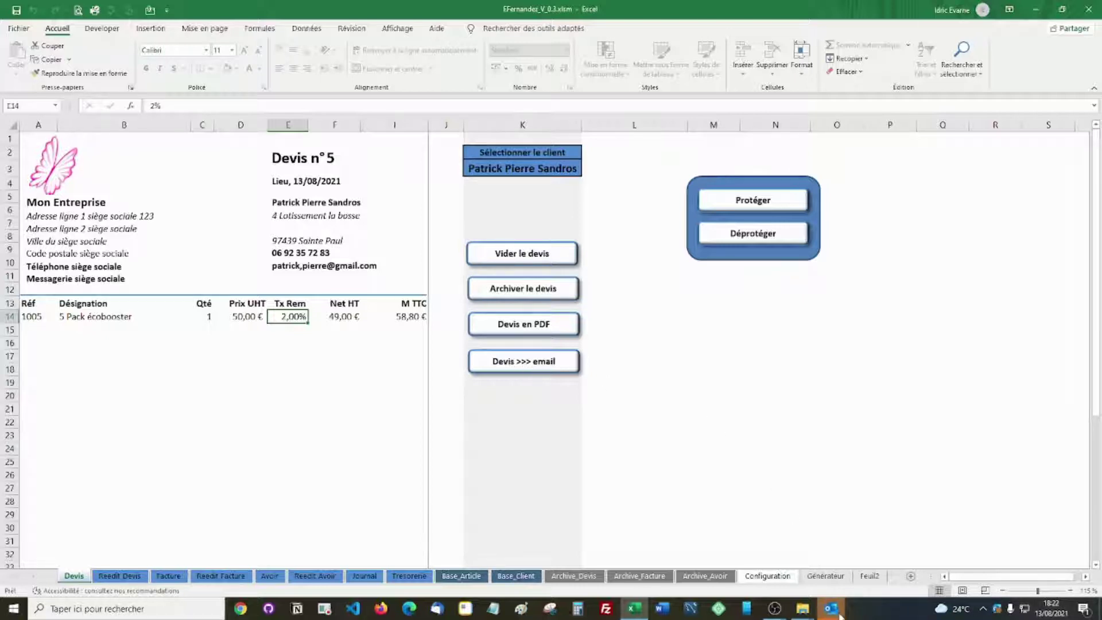
click(840, 615)
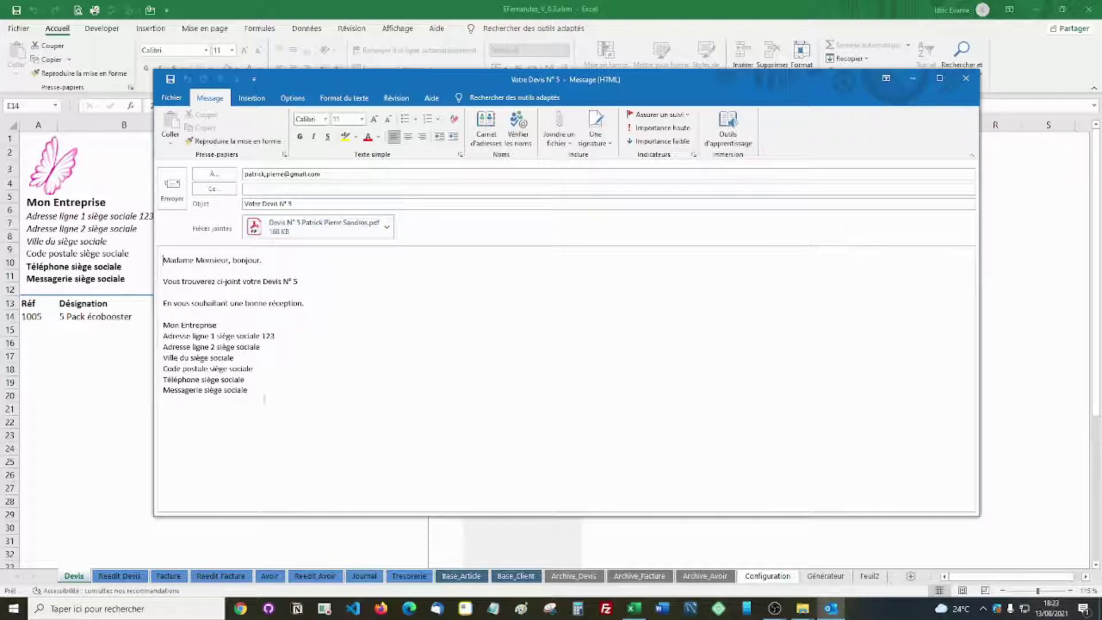
mouse_move(264, 399)
mouse_down()
mouse_move(163, 367)
mouse_move(163, 325)
mouse_up()
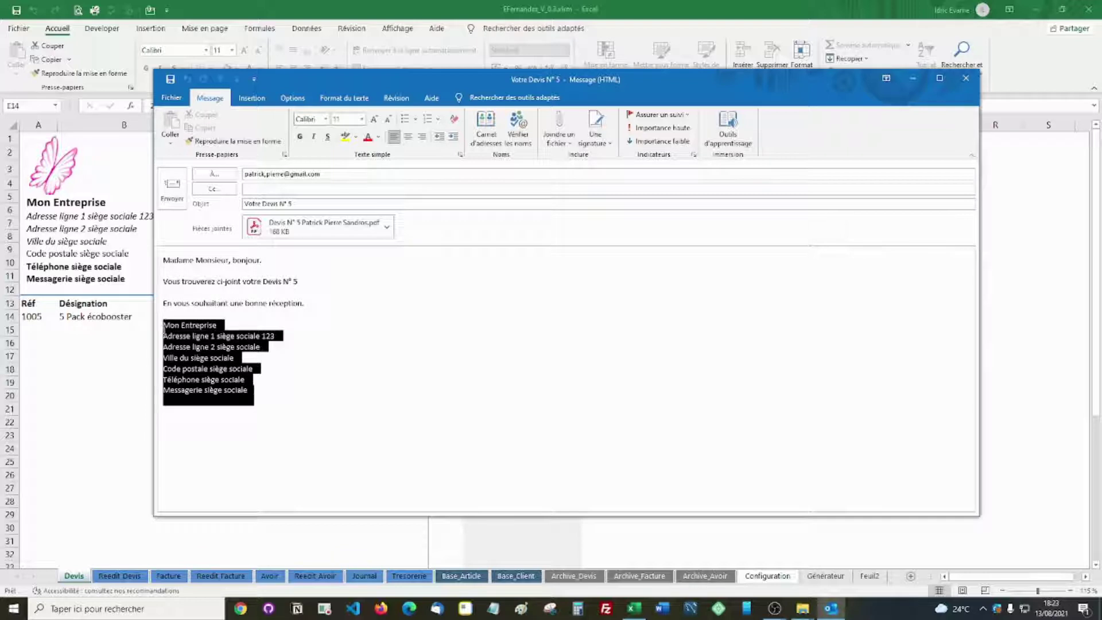
click(333, 370)
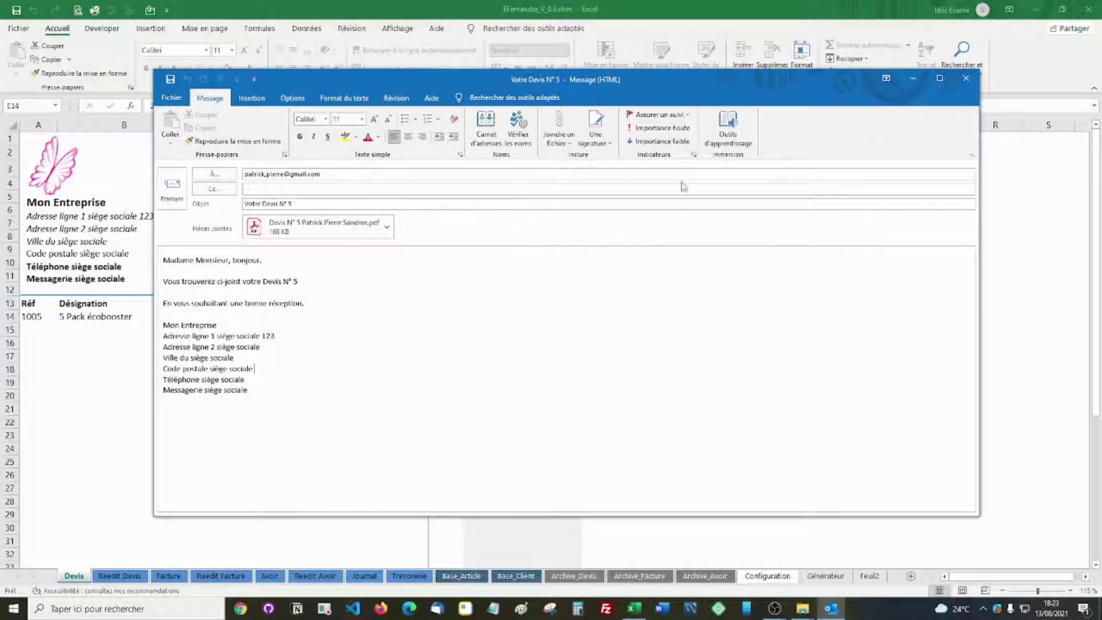
click(976, 85)
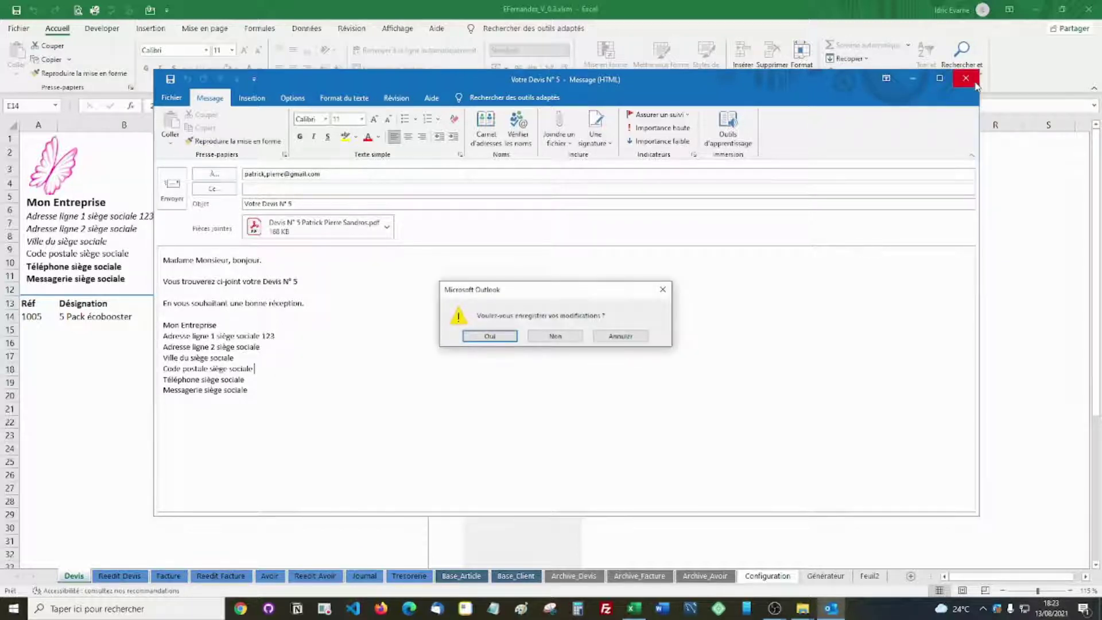
click(555, 337)
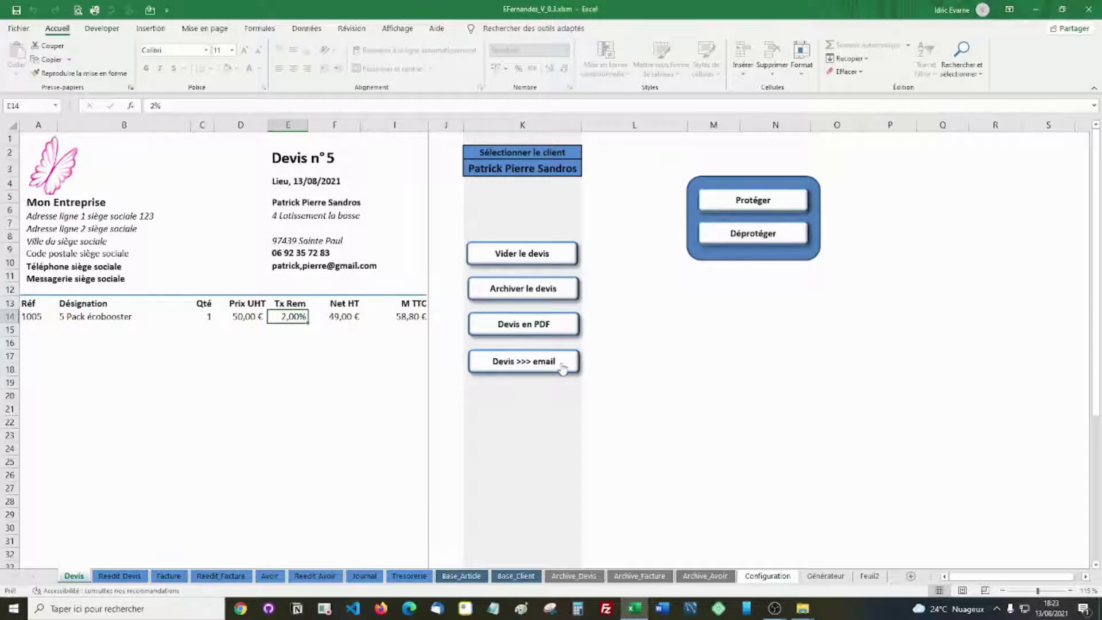
- Archive the current quote and assign the third client in the list to the new one
click(508, 290)
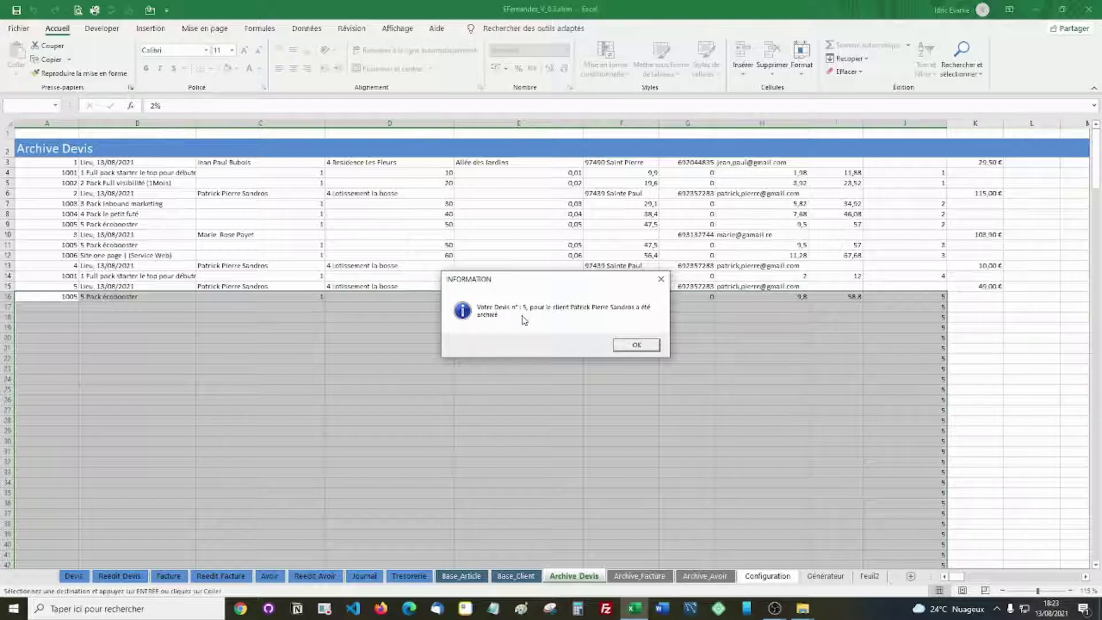
click(635, 345)
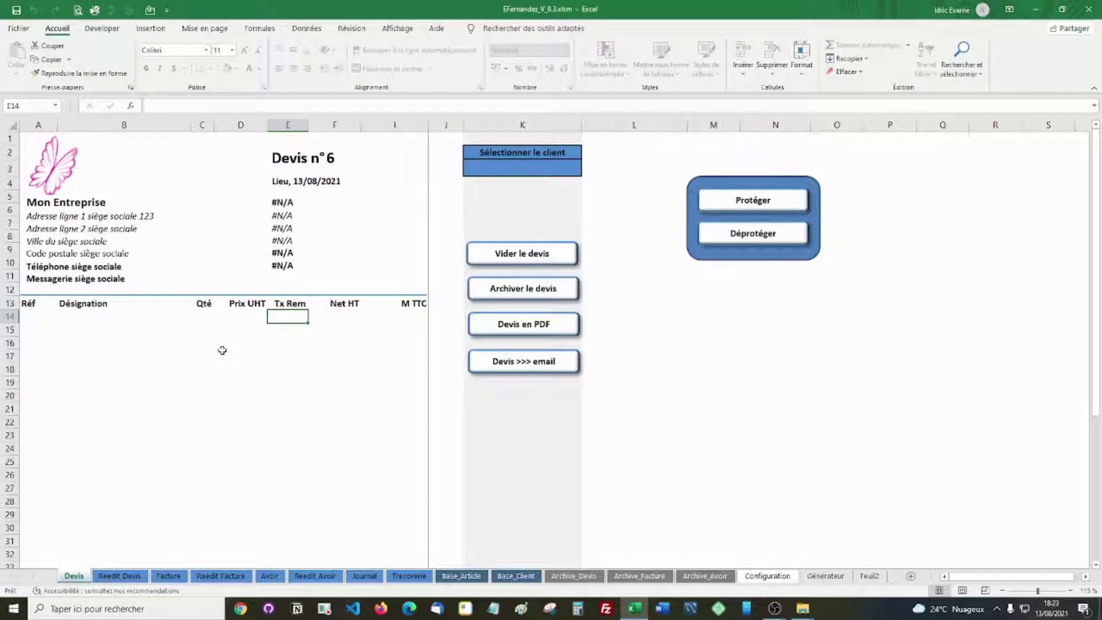
click(571, 166)
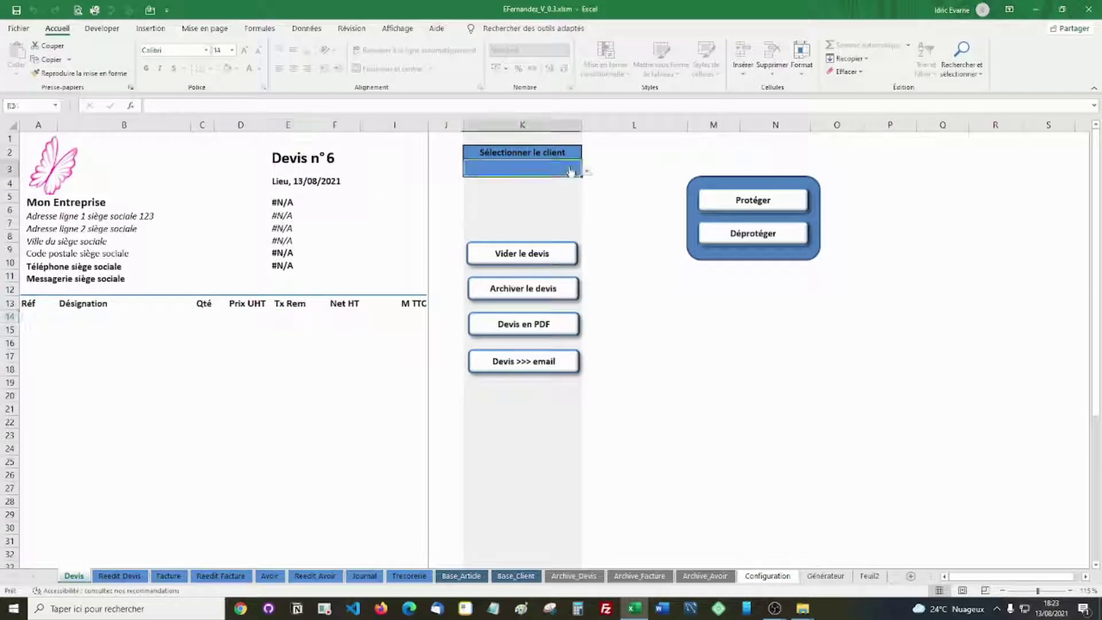
click(586, 171)
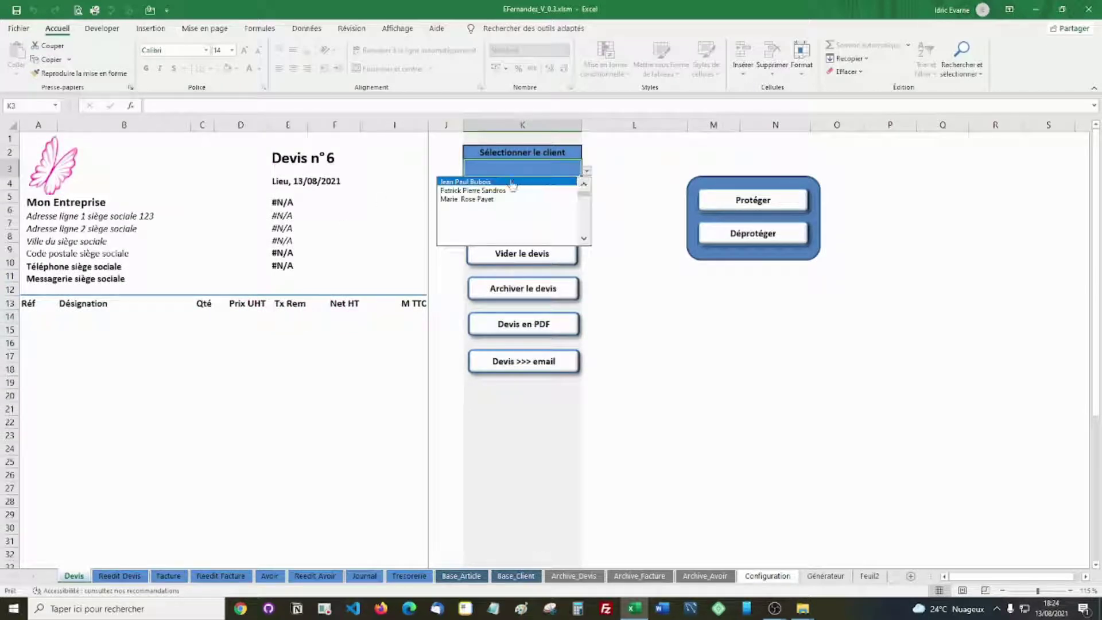
click(478, 199)
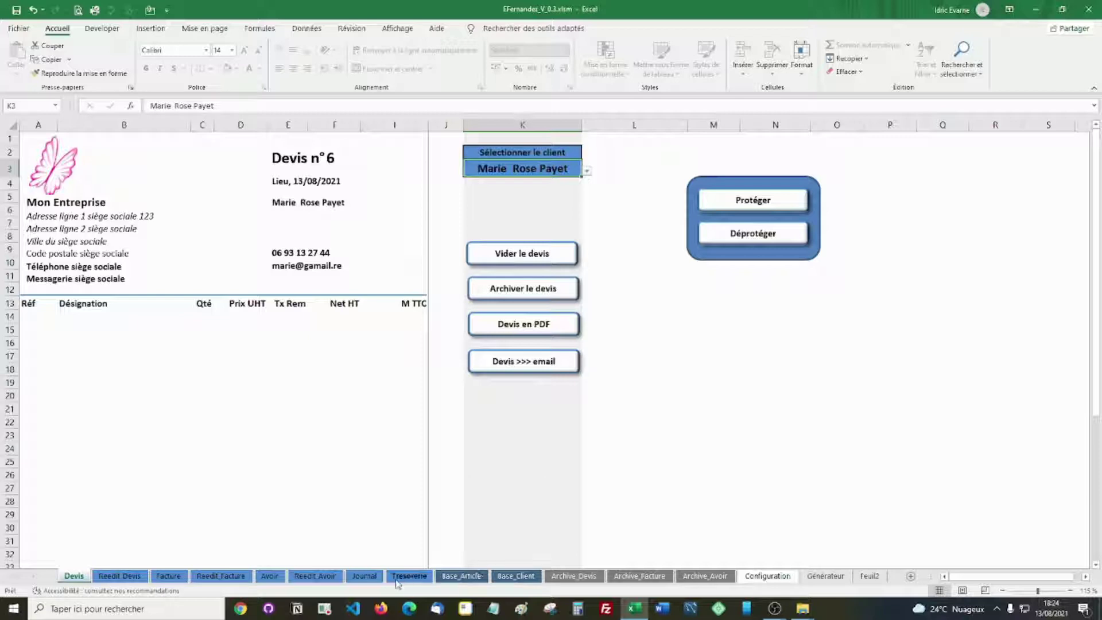
- Empty the Base_Article entry columns and give article 1001, 1 Full pack starter, a quantity of 1
click(462, 576)
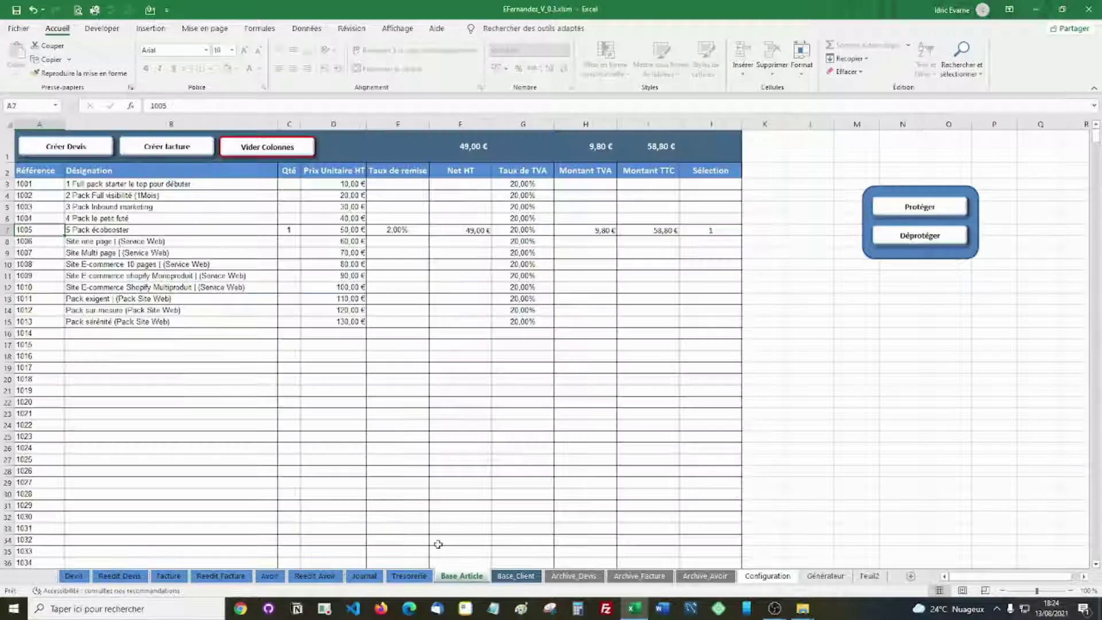
click(289, 150)
click(288, 184)
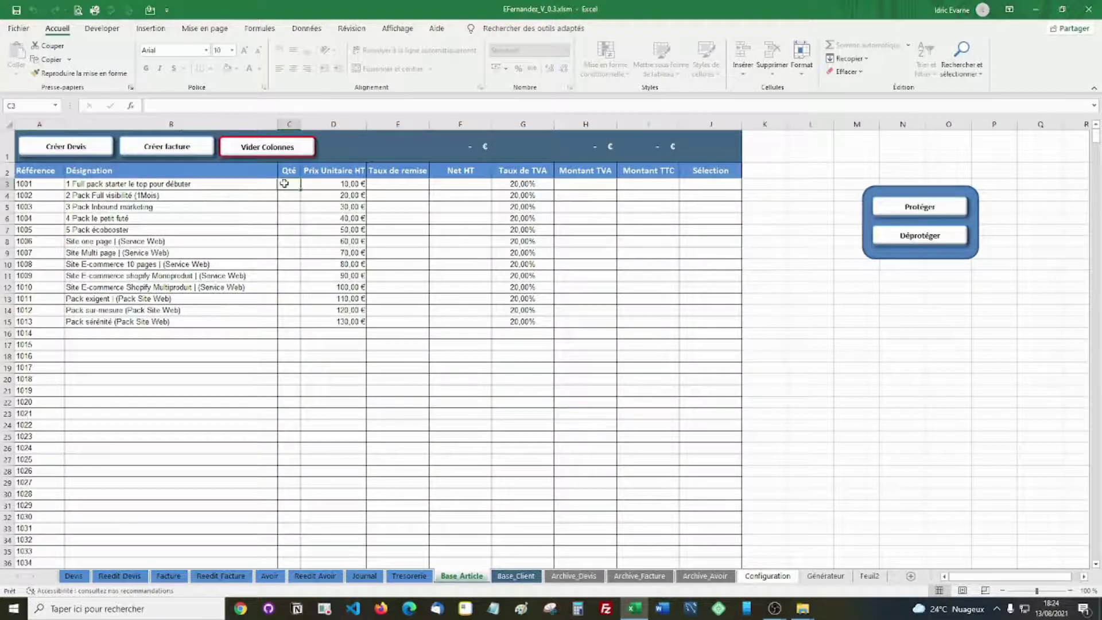
text(1)
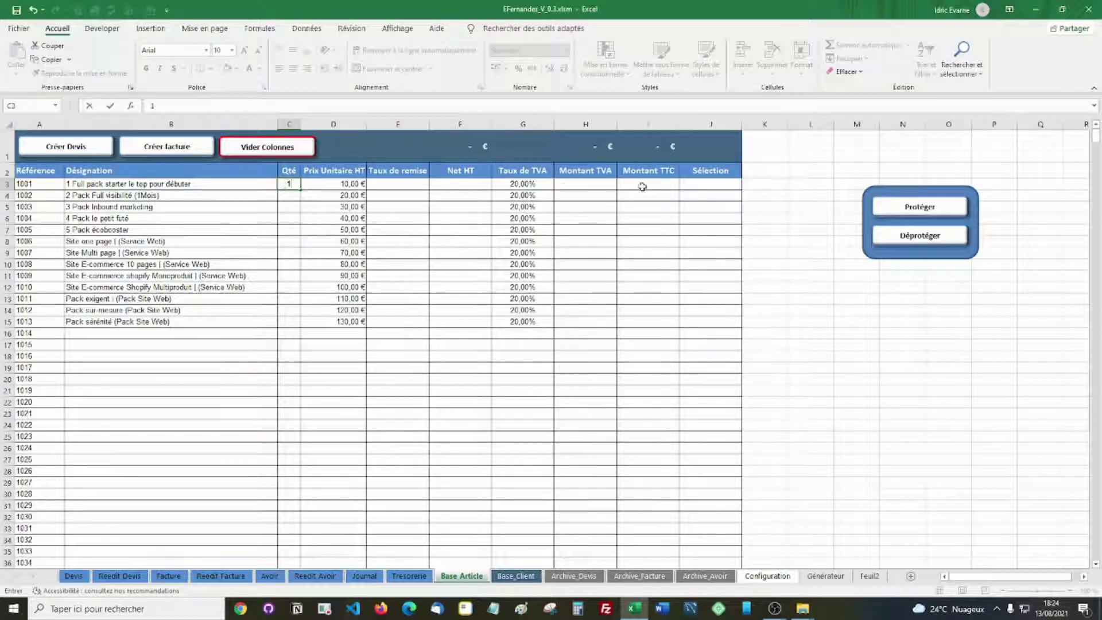
- Mark article 1001 with 1 in the Sélection column and create the quote from it
click(698, 182)
text(1)
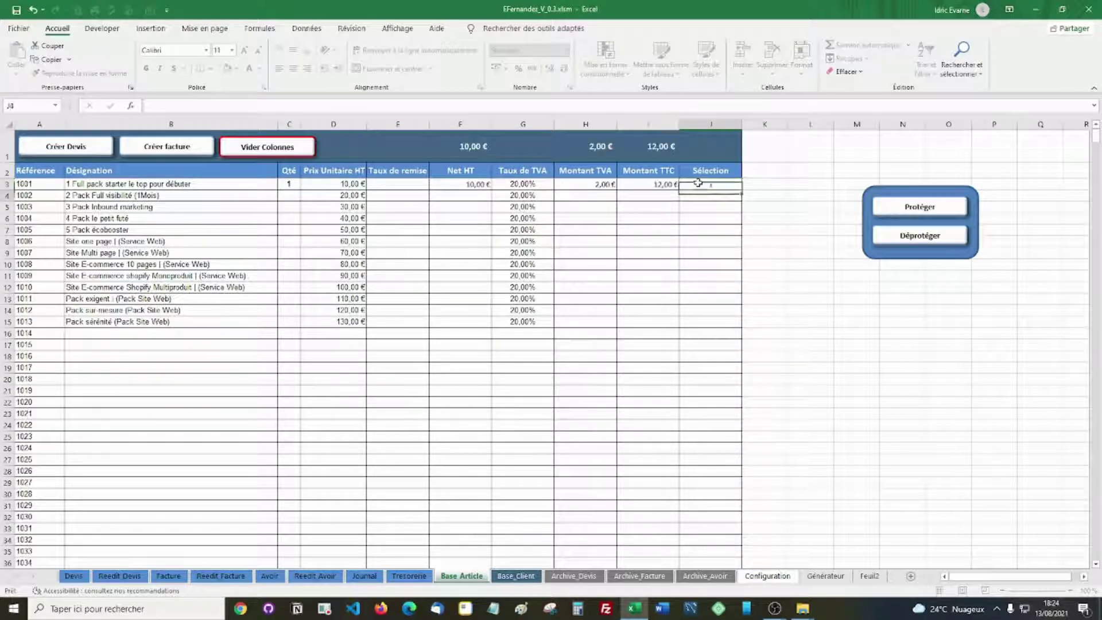
key(Return)
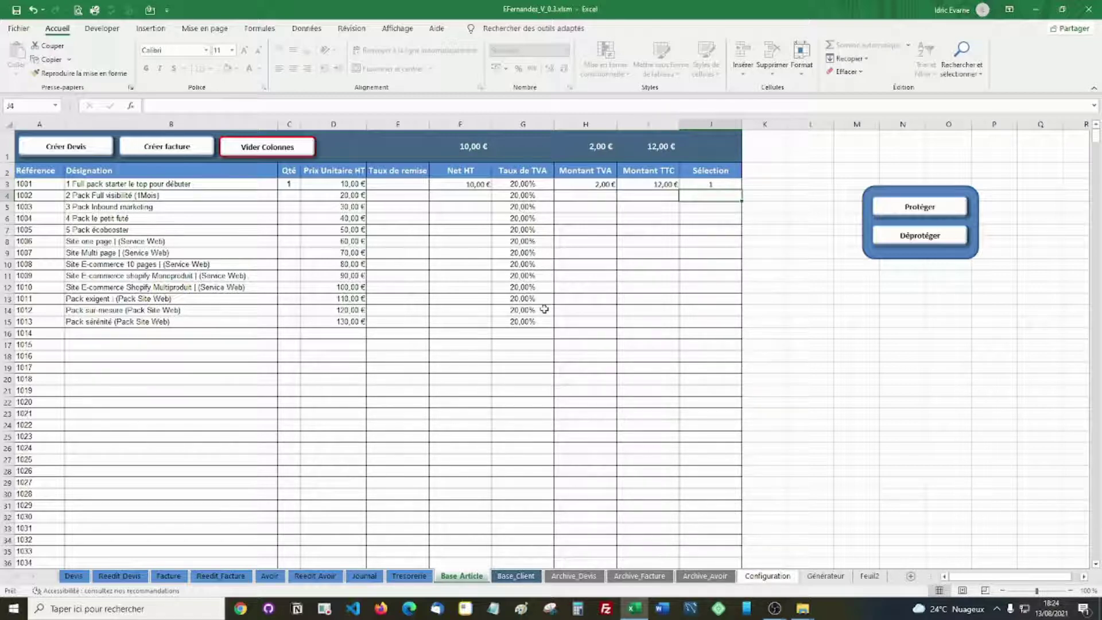
click(68, 147)
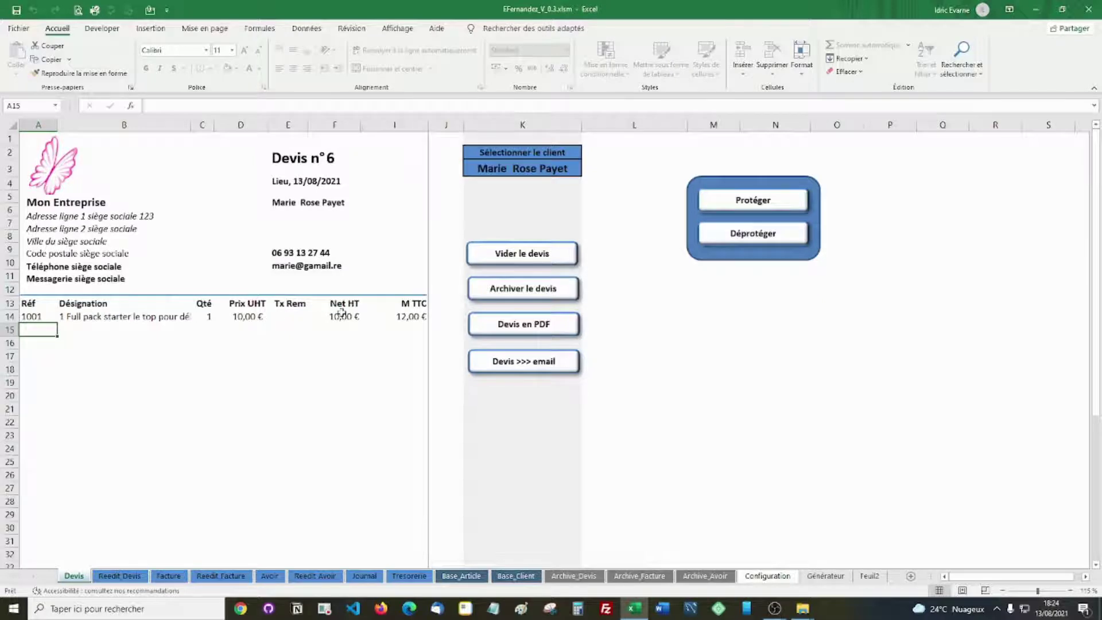
- Enter a deposit (Acompte) of 5 € in the totals block of the quote
scroll(342, 312, down, 3)
scroll(341, 312, down, 7)
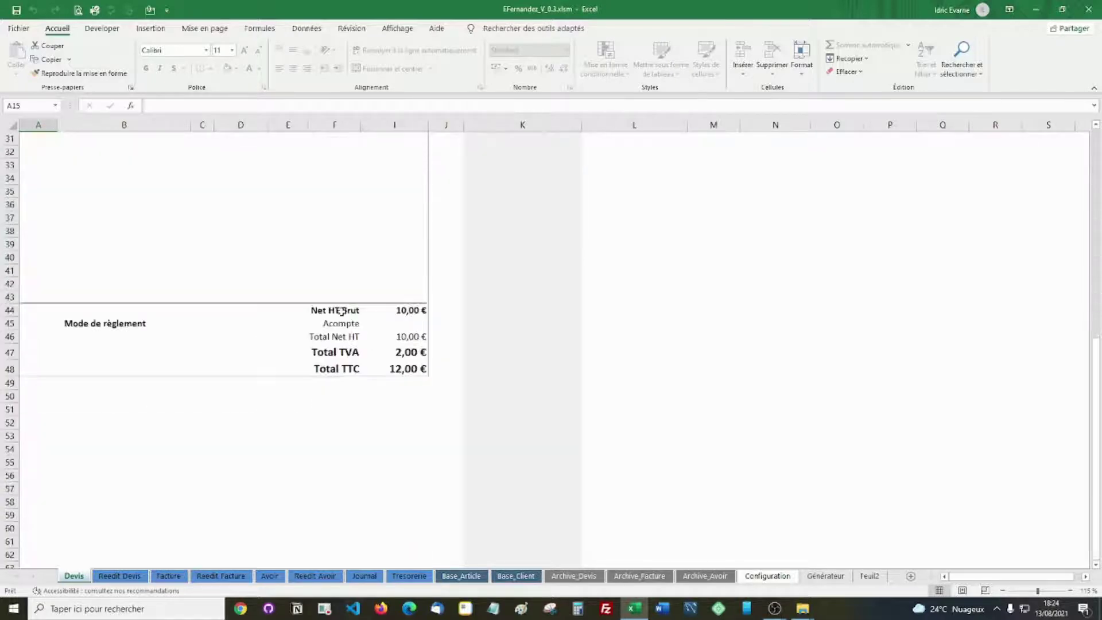
click(403, 323)
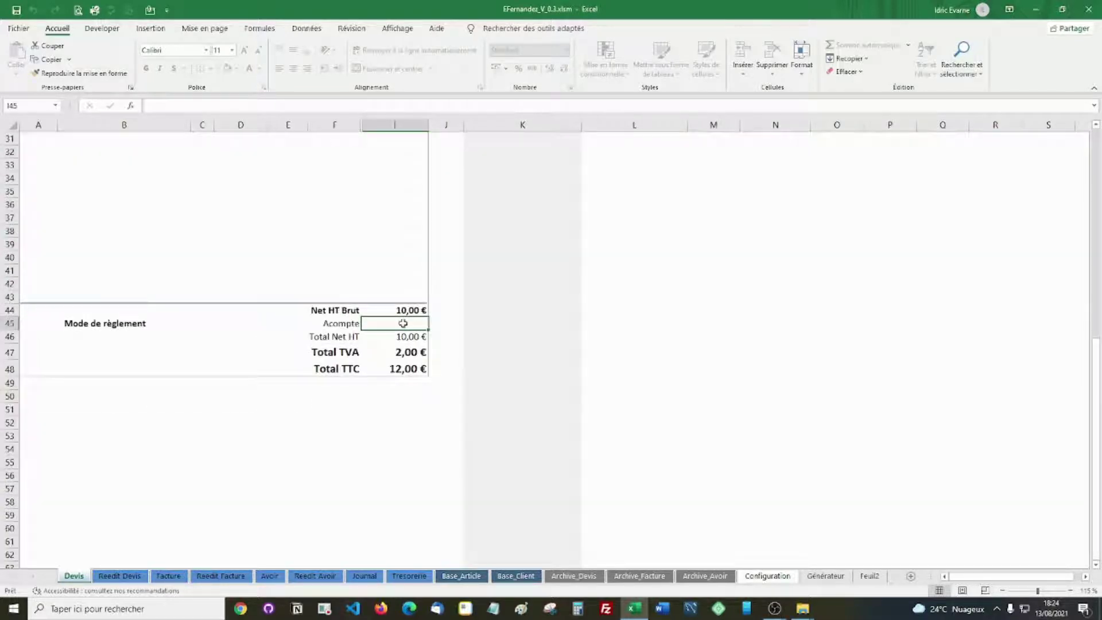
text(5)
key(Return)
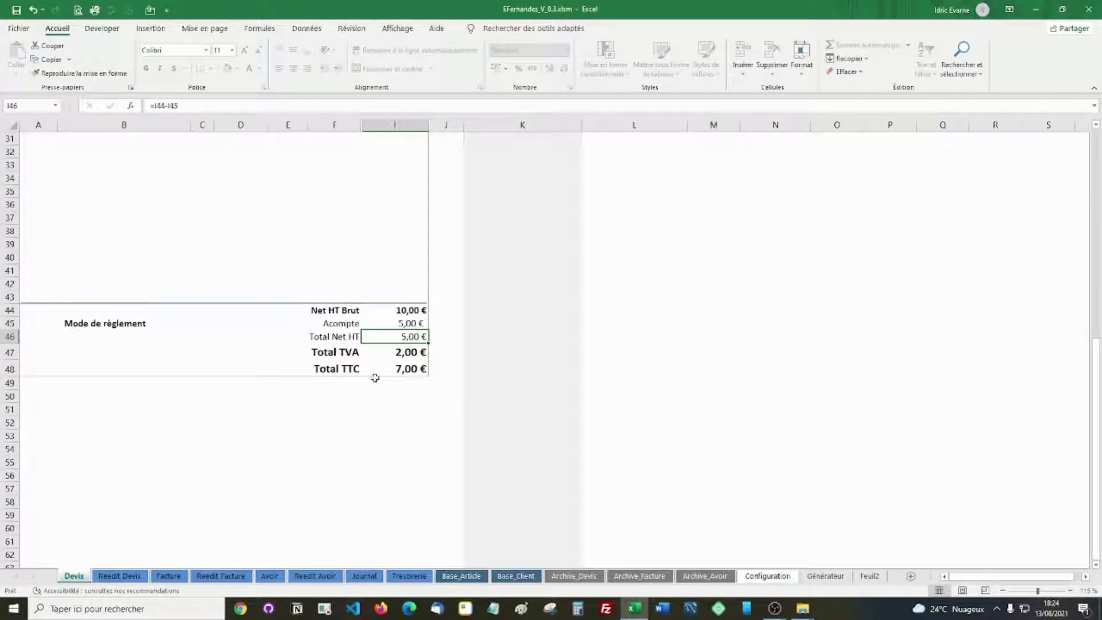
- Try to archive the quote with its deposit but without a payment method
scroll(375, 378, up, 10)
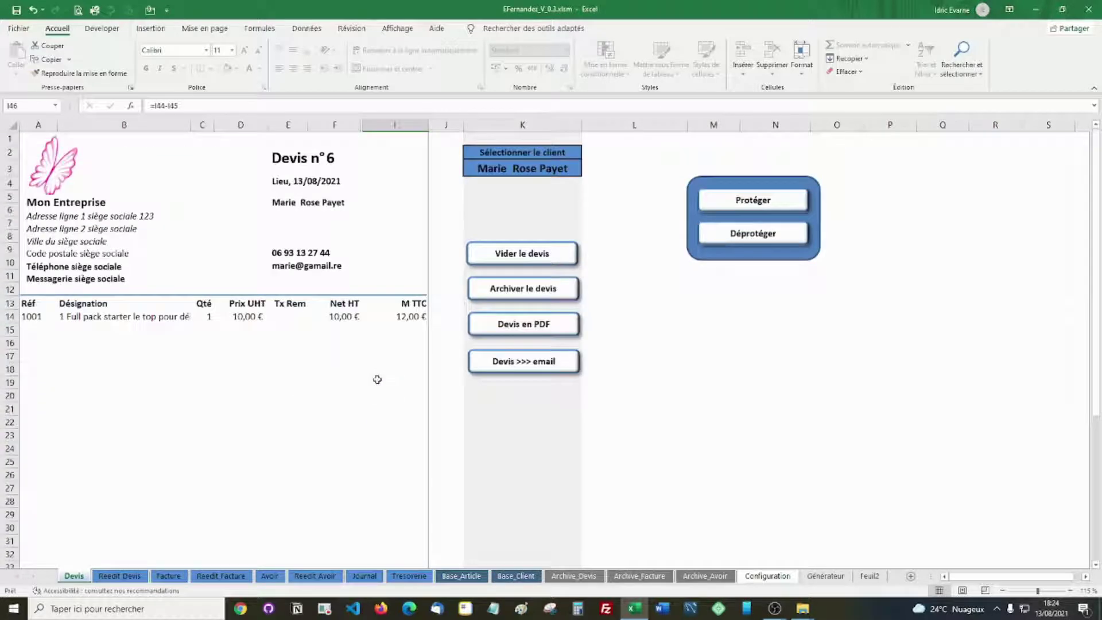
click(534, 294)
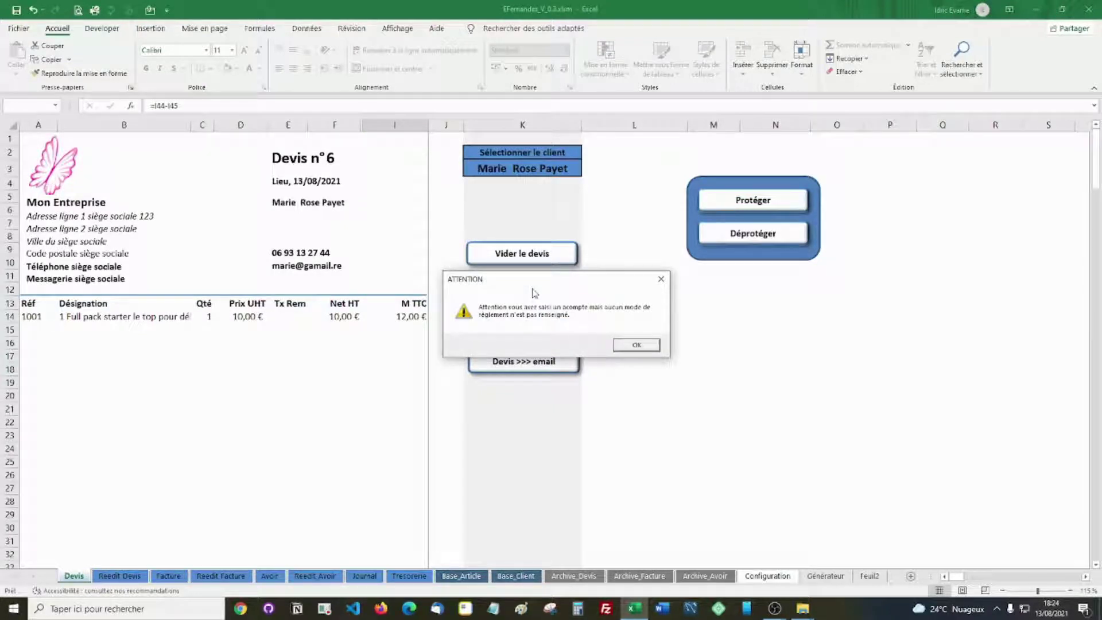
click(636, 345)
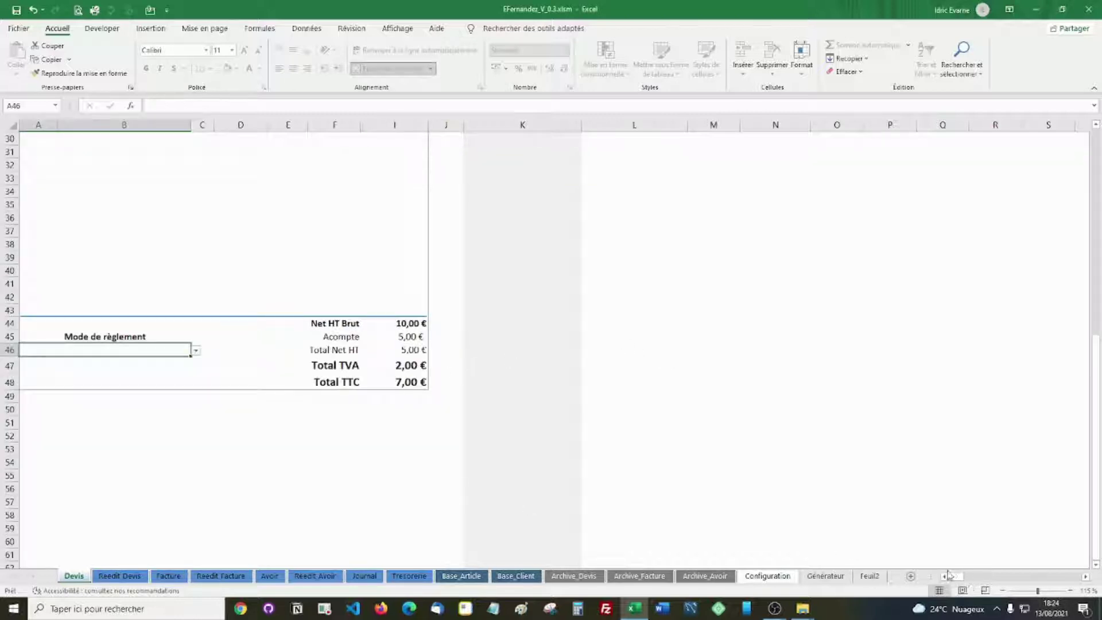
- Set the quote's payment method (Mode de règlement) to Espèces
scroll(247, 310, up, 10)
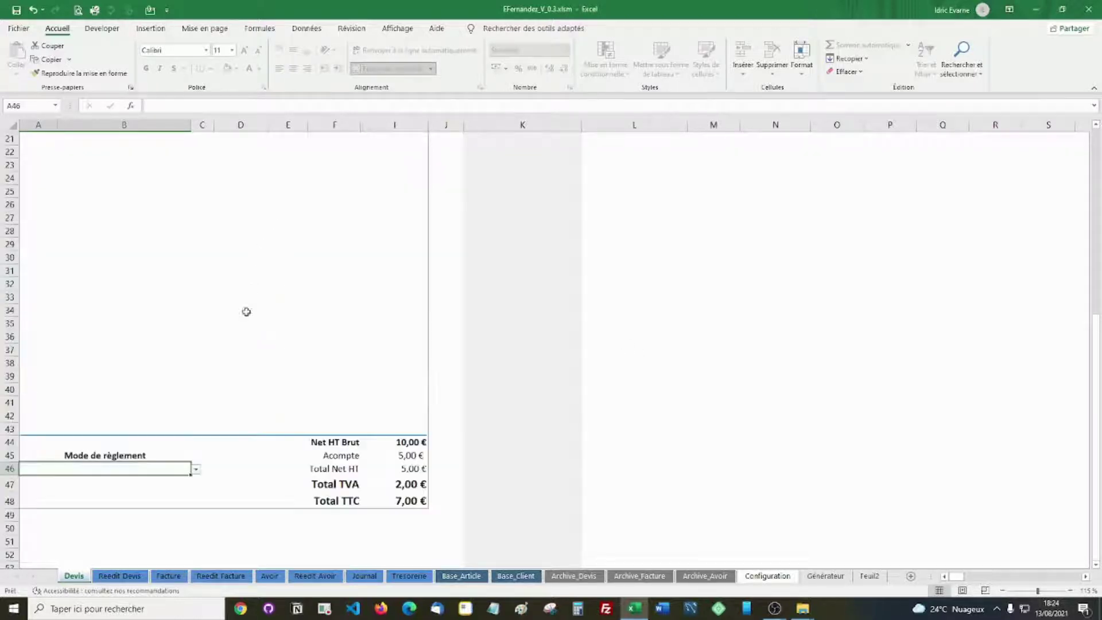
scroll(313, 375, down, 8)
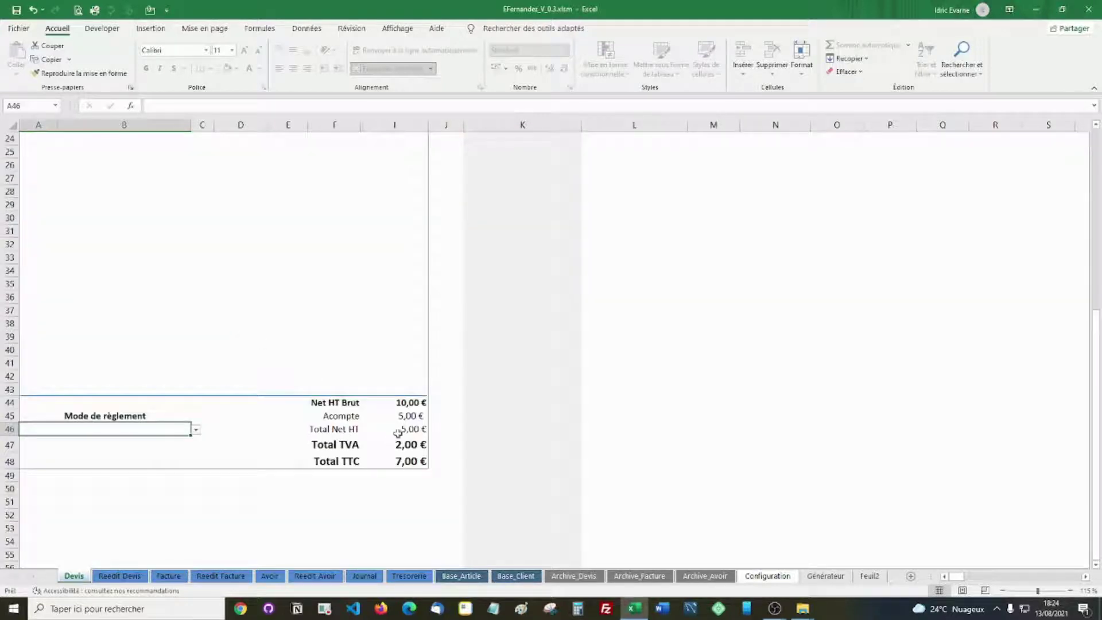
click(195, 431)
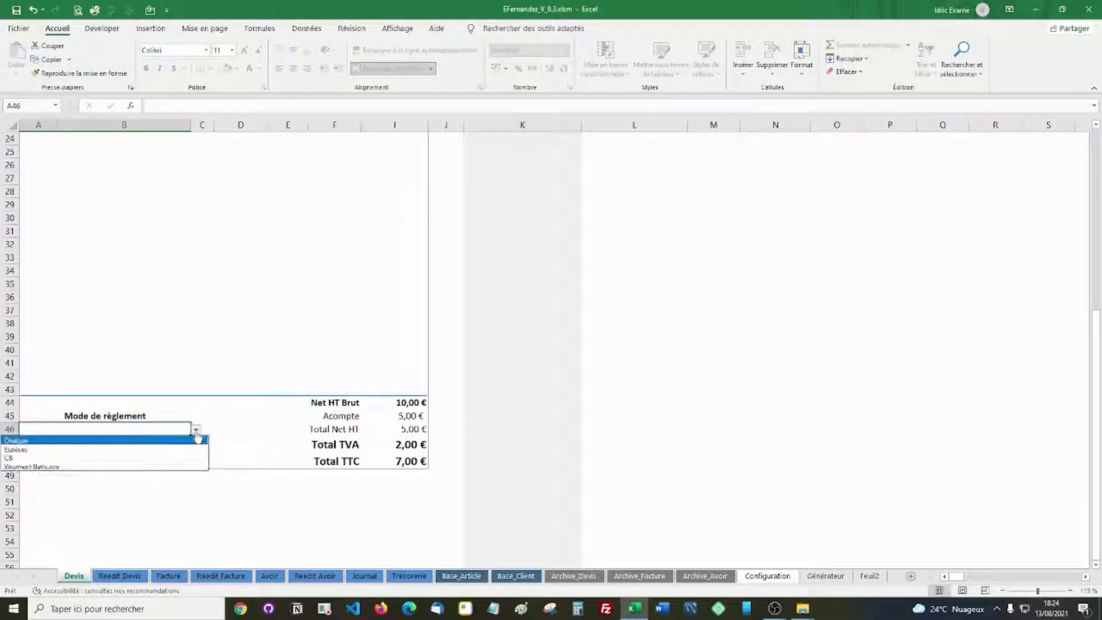
click(41, 448)
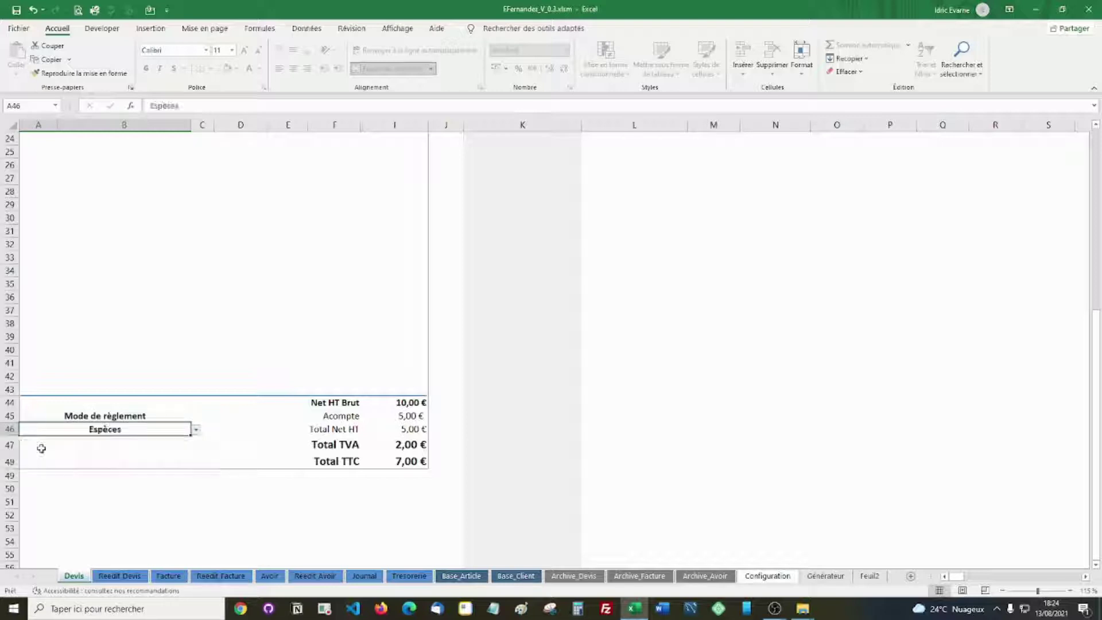
- Archive the quote that has the deposit and the Espèces payment method
scroll(280, 450, up, 8)
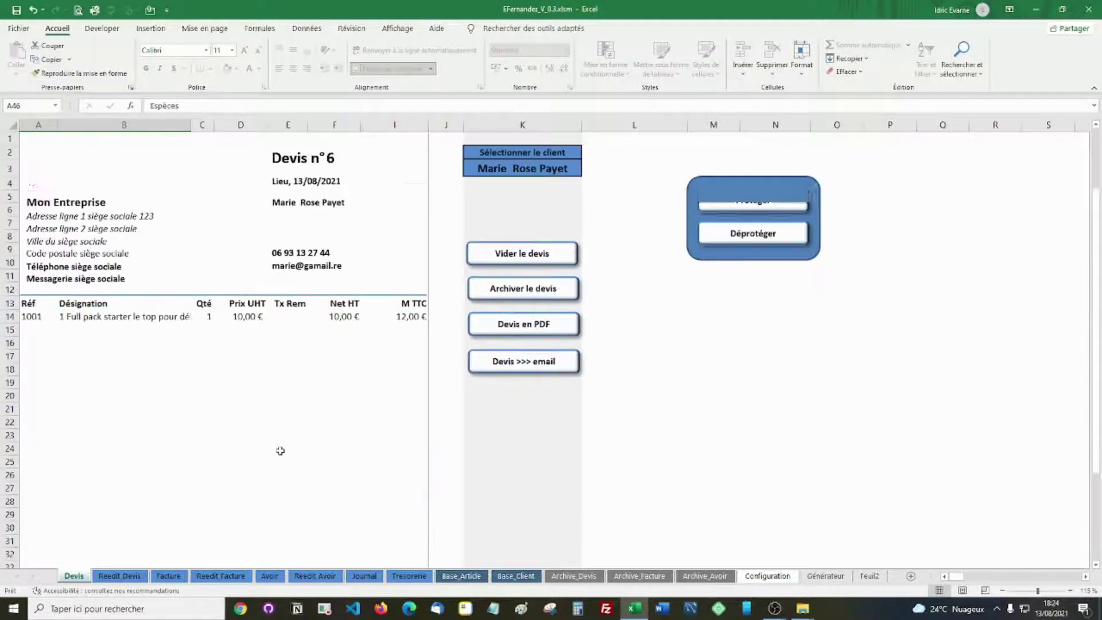
click(516, 289)
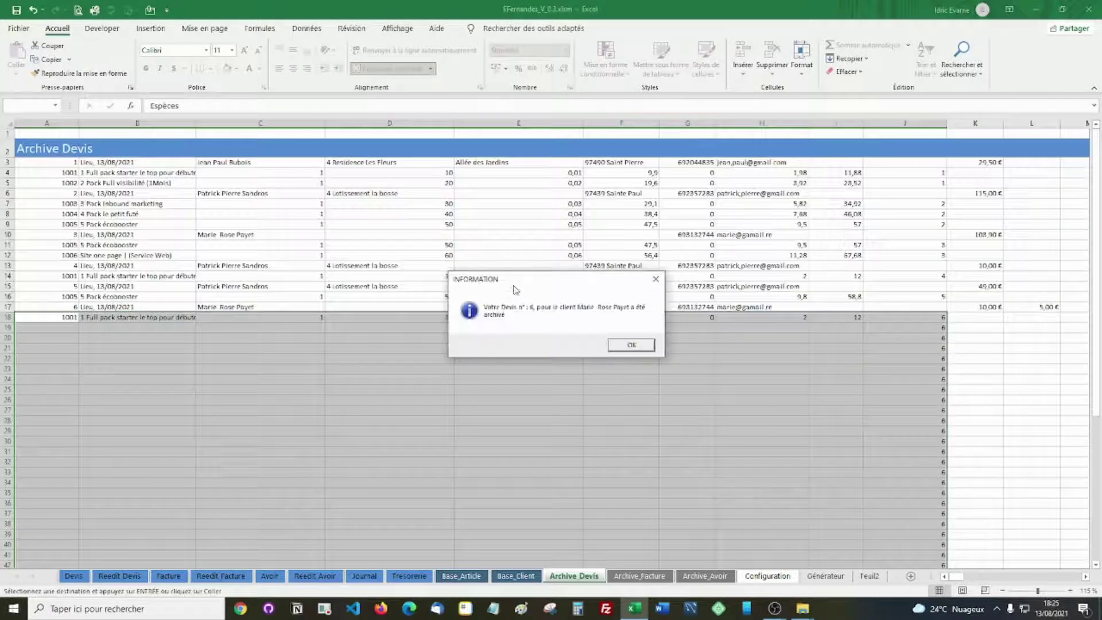
click(637, 346)
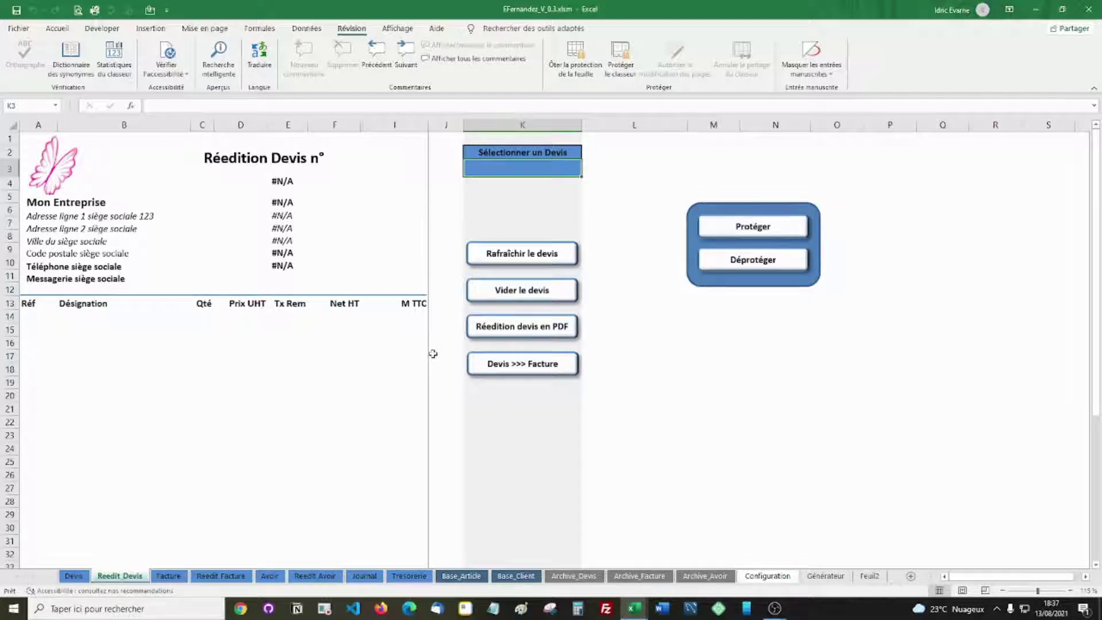
- Look up quote 2 in Archive_Devis, recall it by its number on the Reedit_Devis sheet and refresh its article lines
click(562, 576)
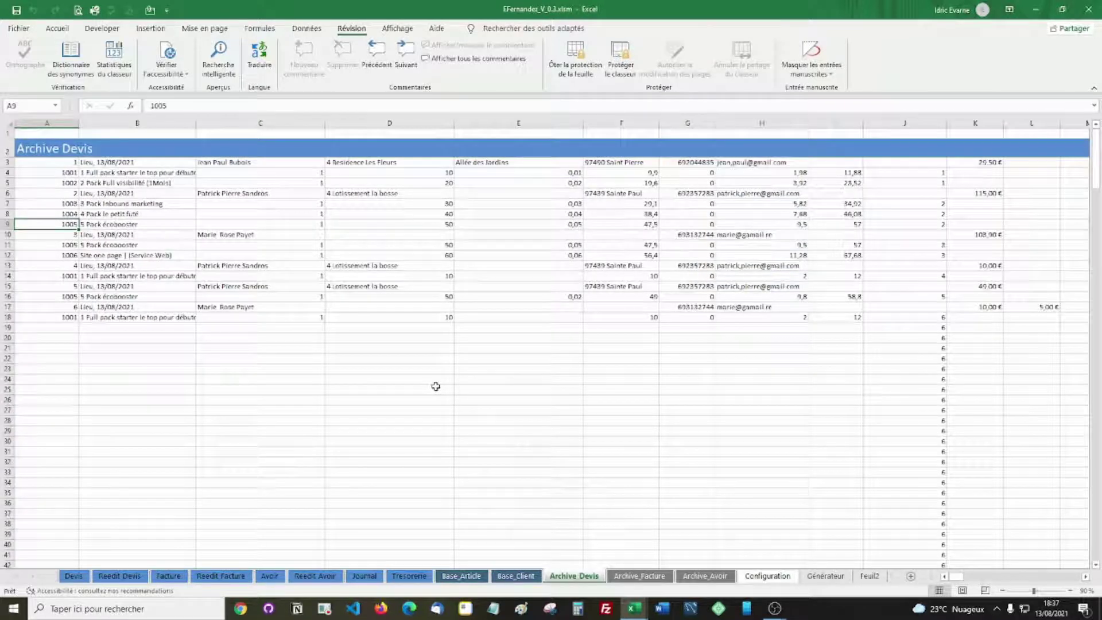
click(32, 192)
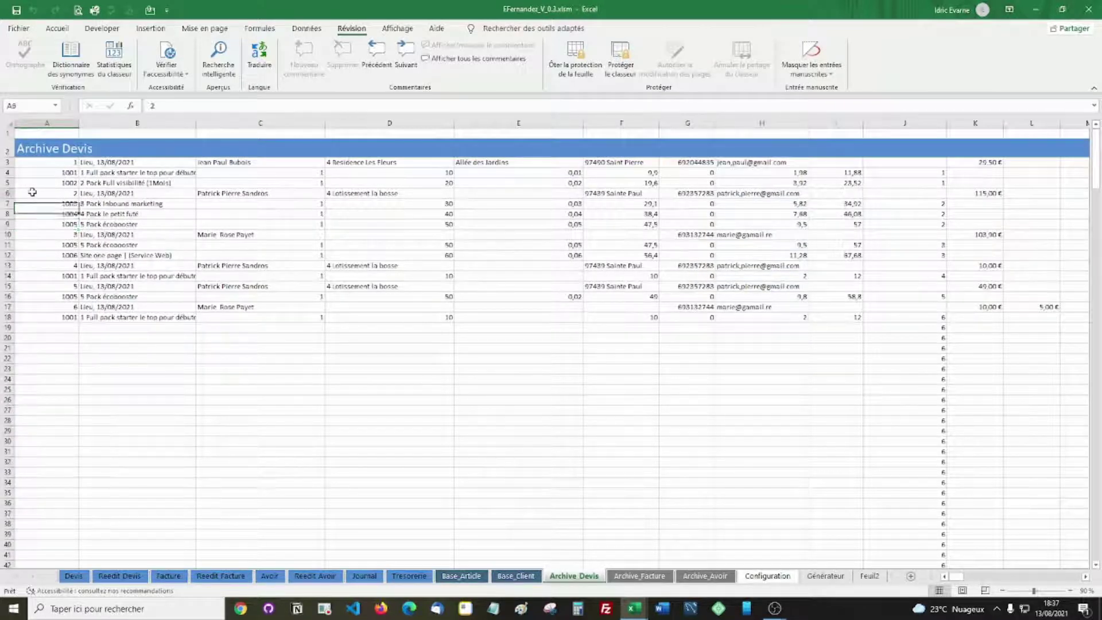
click(120, 575)
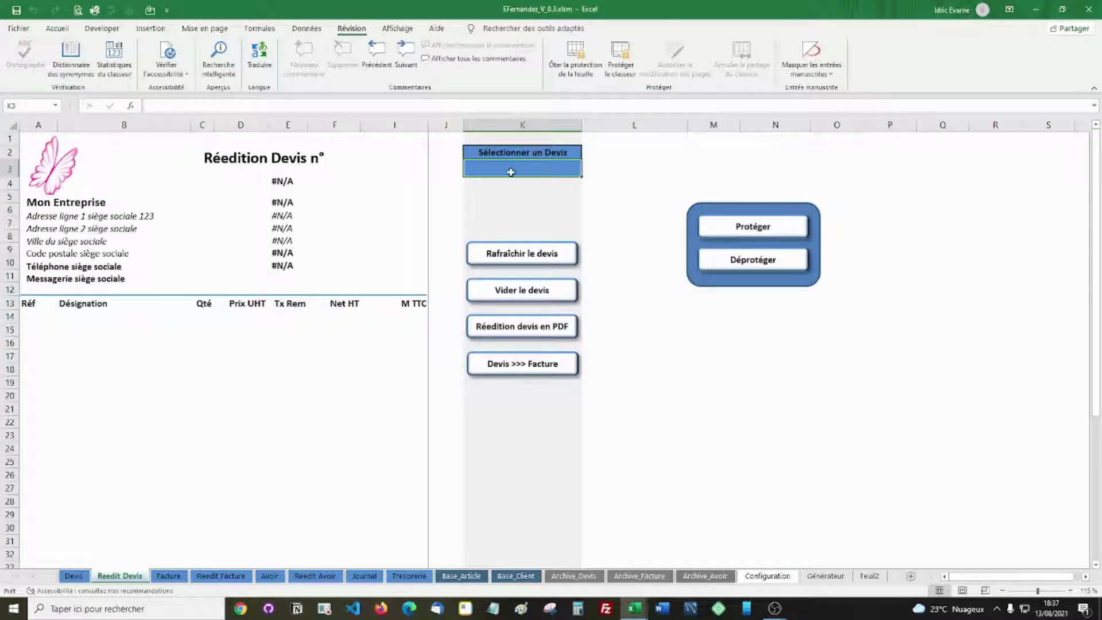
text(2)
key(Return)
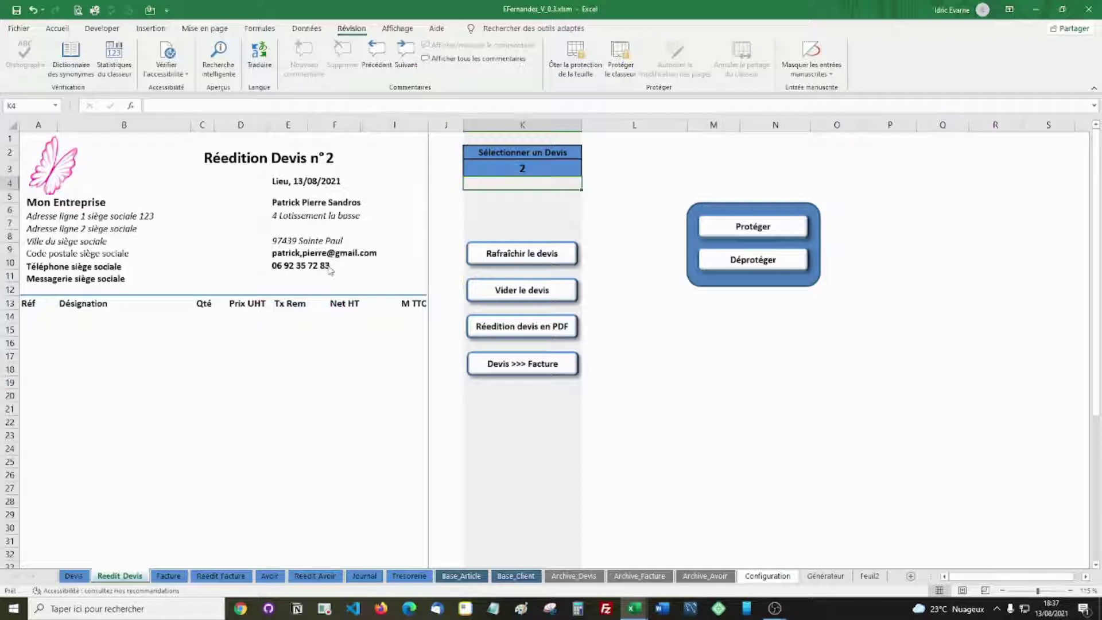
click(507, 251)
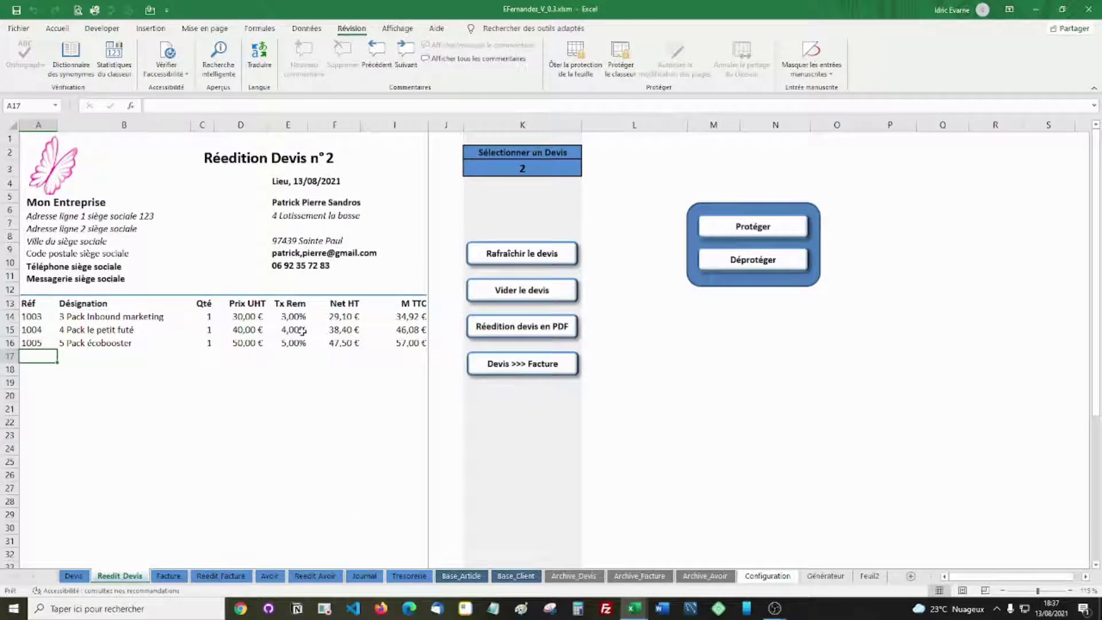
- Check the recalled quote's gross net, deposit, net HT and TVA amounts in its totals block
scroll(300, 330, down, 6)
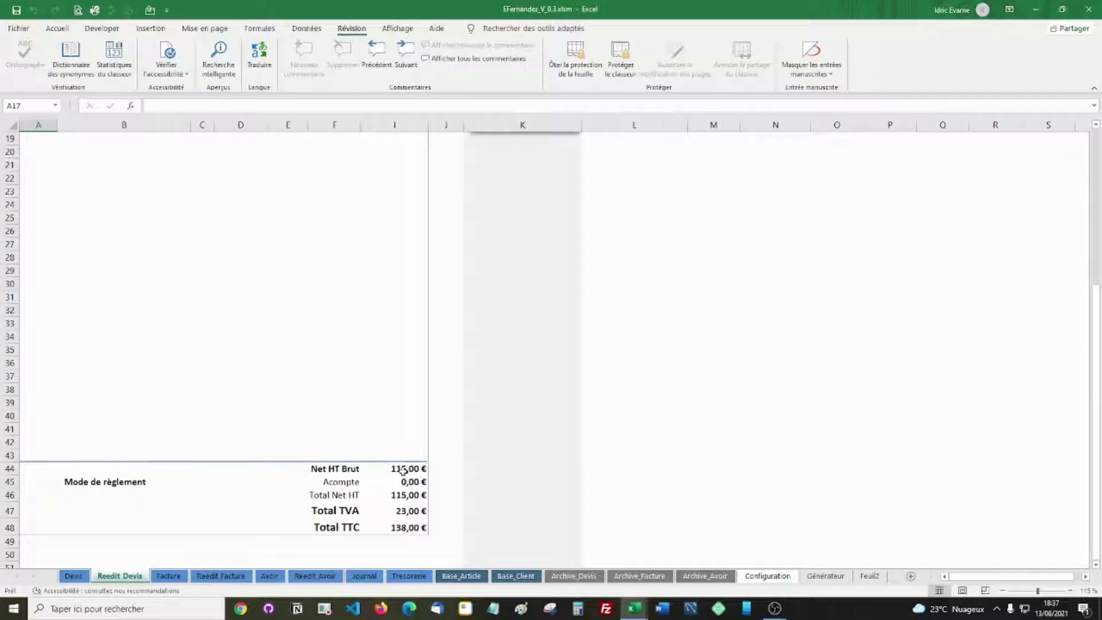
click(405, 469)
click(400, 482)
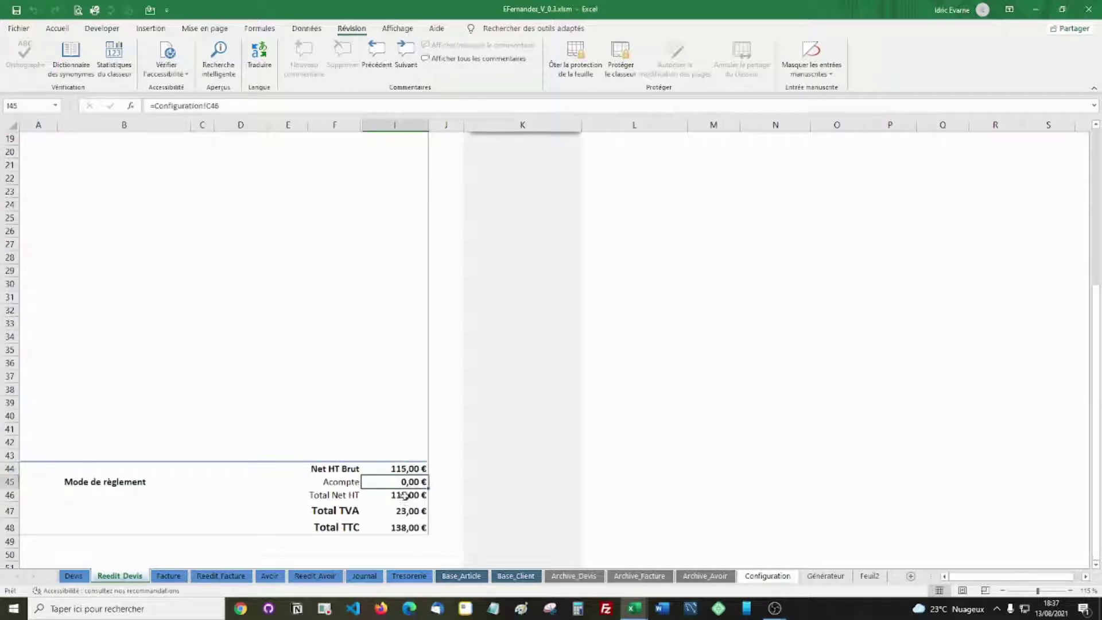
click(404, 497)
click(403, 507)
scroll(321, 346, up, 6)
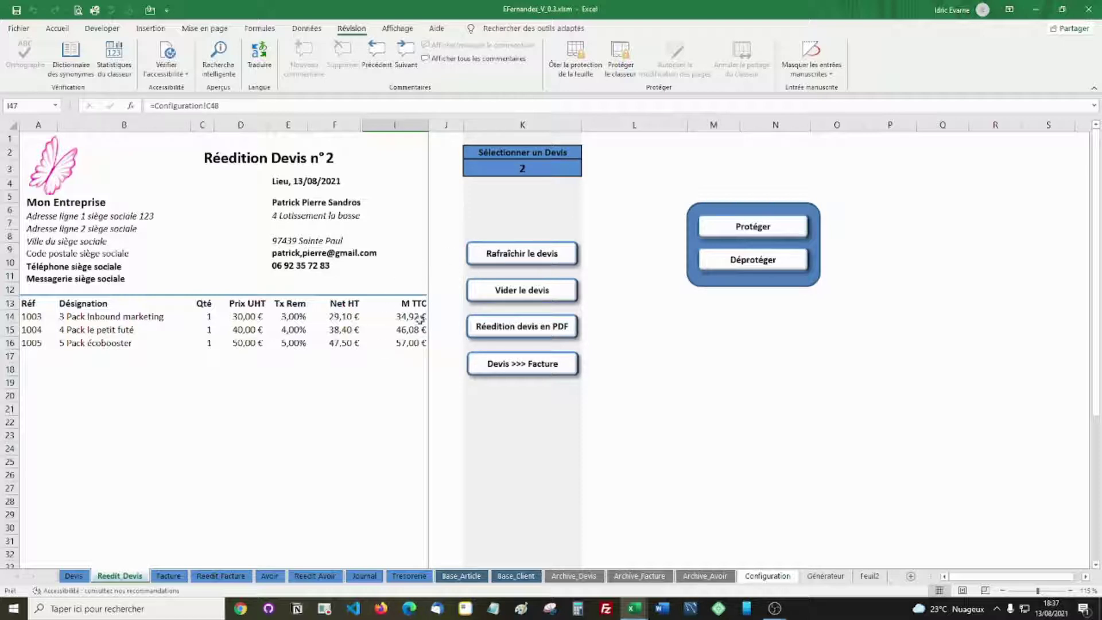
- Empty the Reedit_Devis sheet, recall quote 2 again and refresh its article lines
click(529, 289)
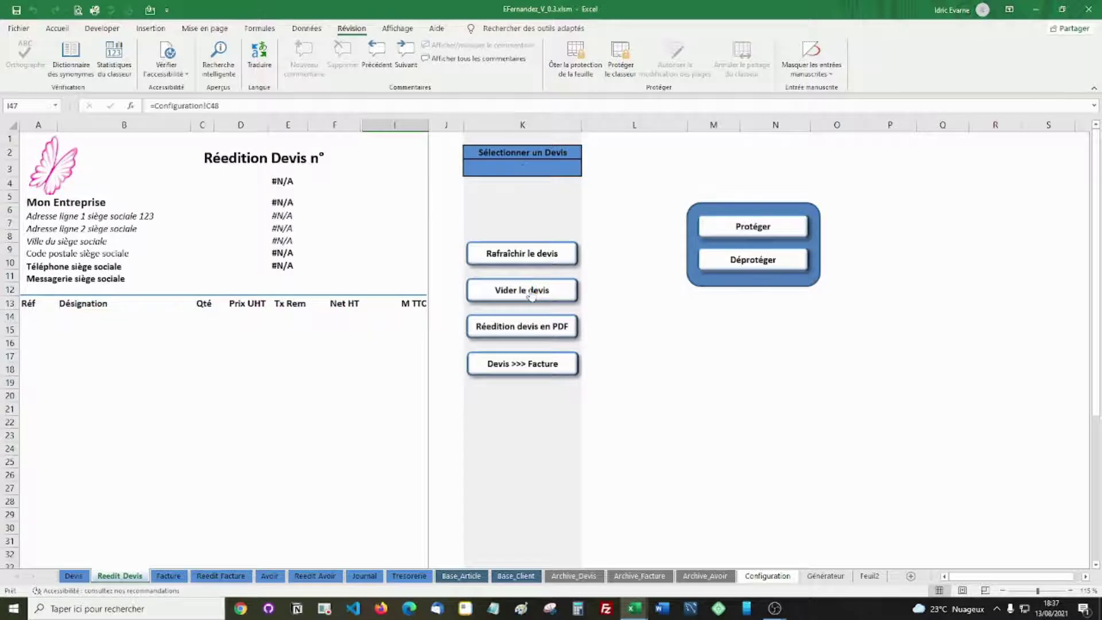
click(518, 168)
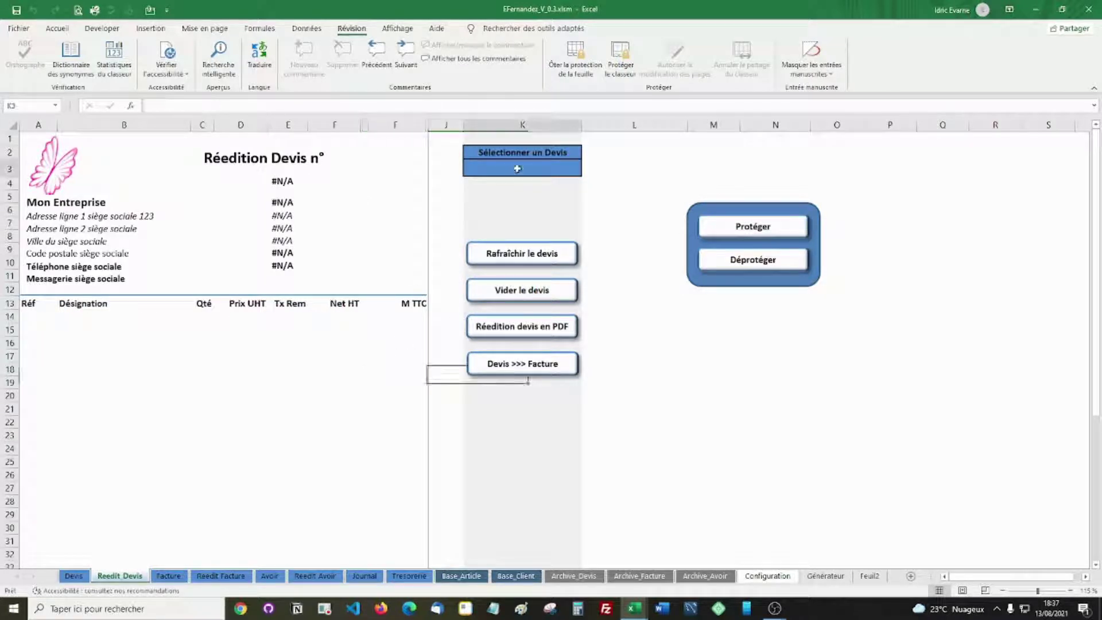
text(2)
key(Return)
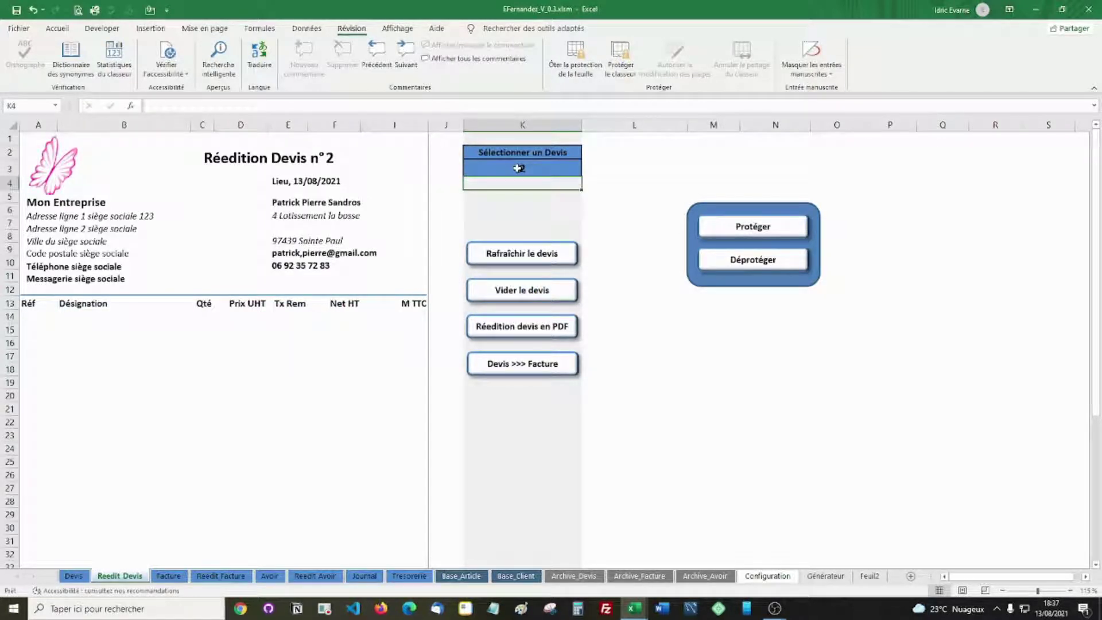
click(518, 168)
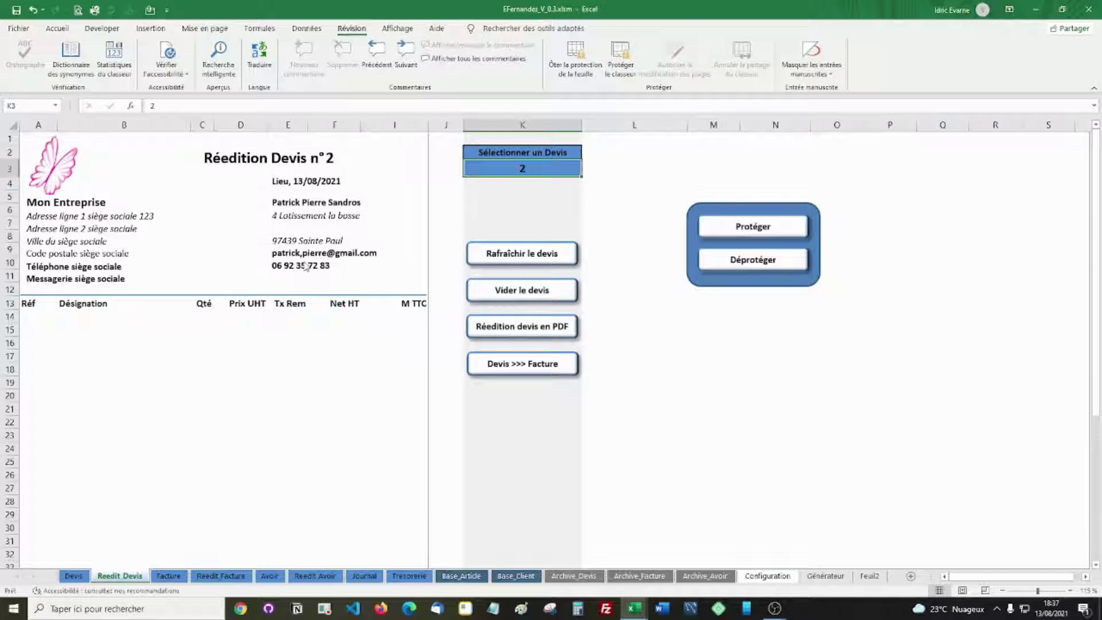
click(515, 253)
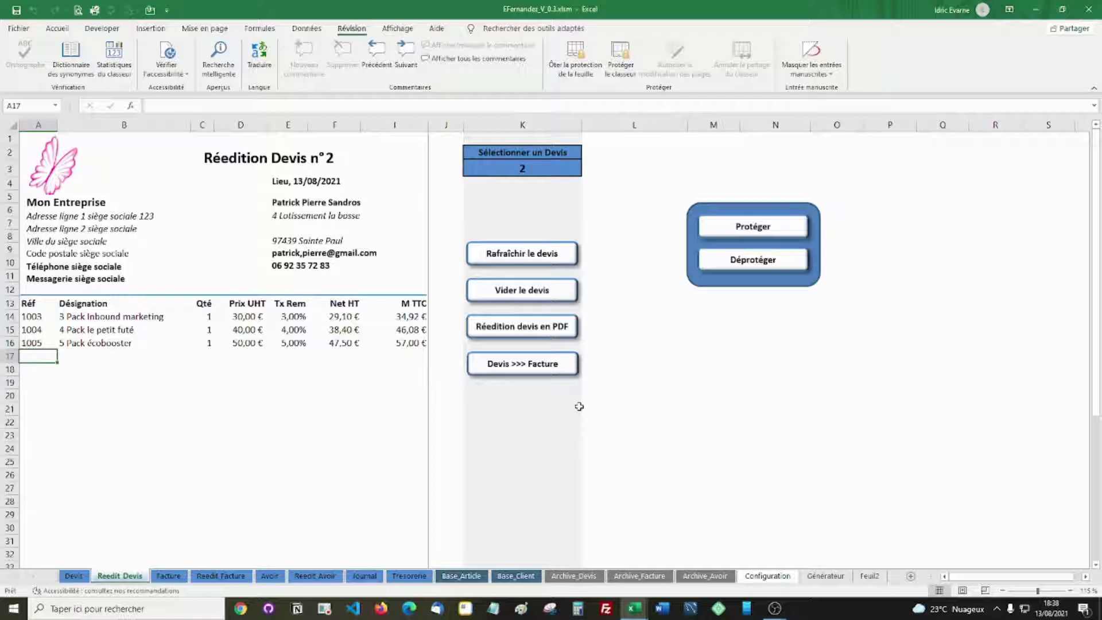
- Reissue quote 2 as a PDF, review its lines and totals, and close the PDF
click(531, 332)
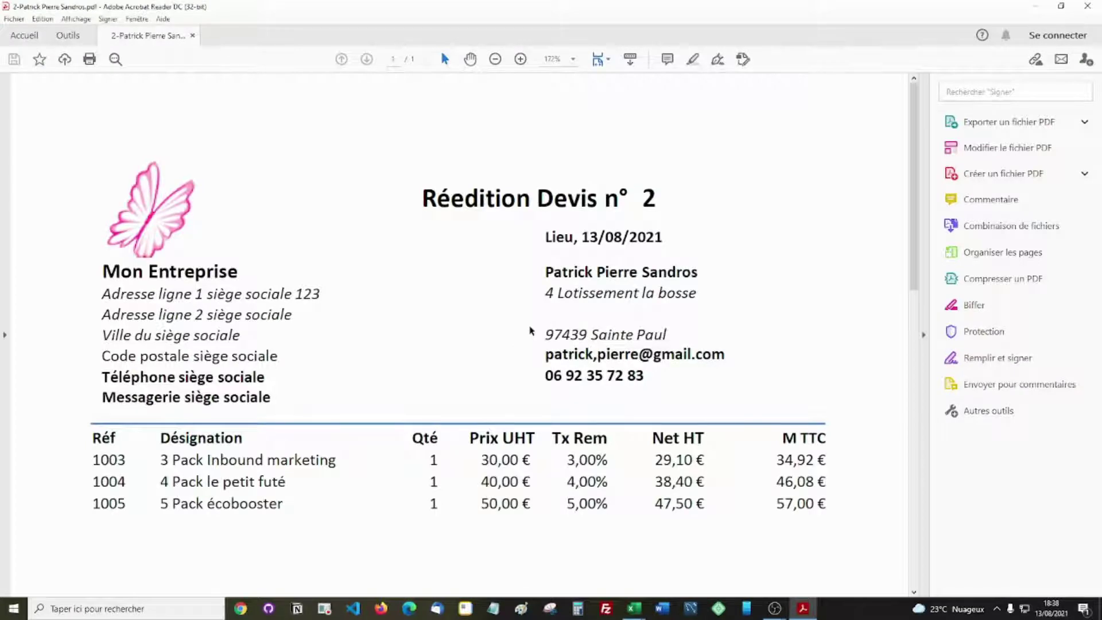
scroll(531, 332, down, 10)
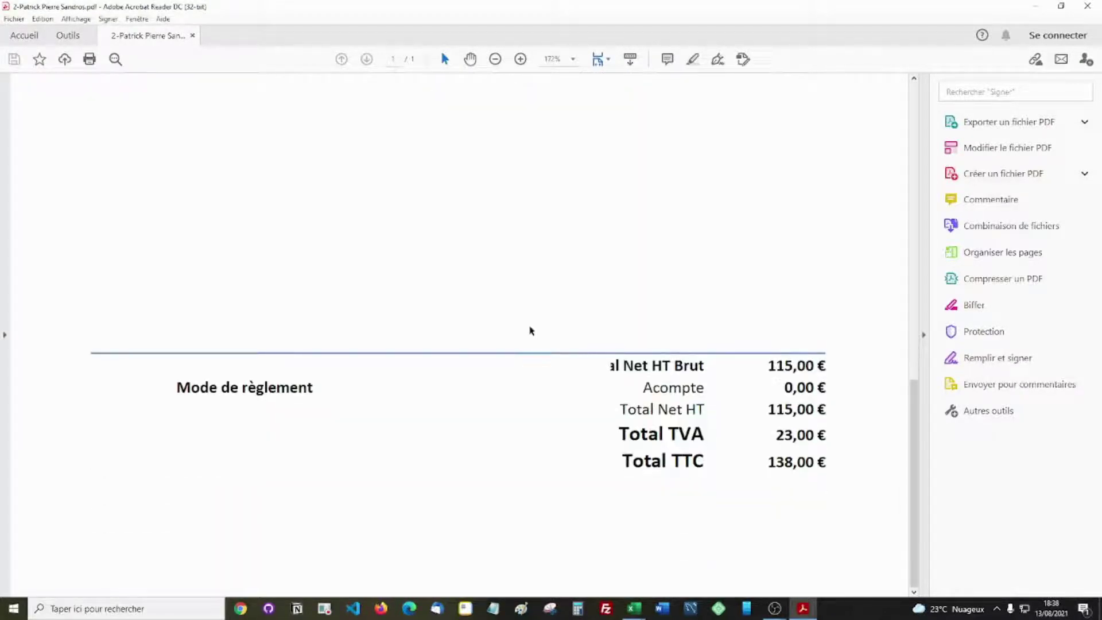
scroll(517, 332, up, 5)
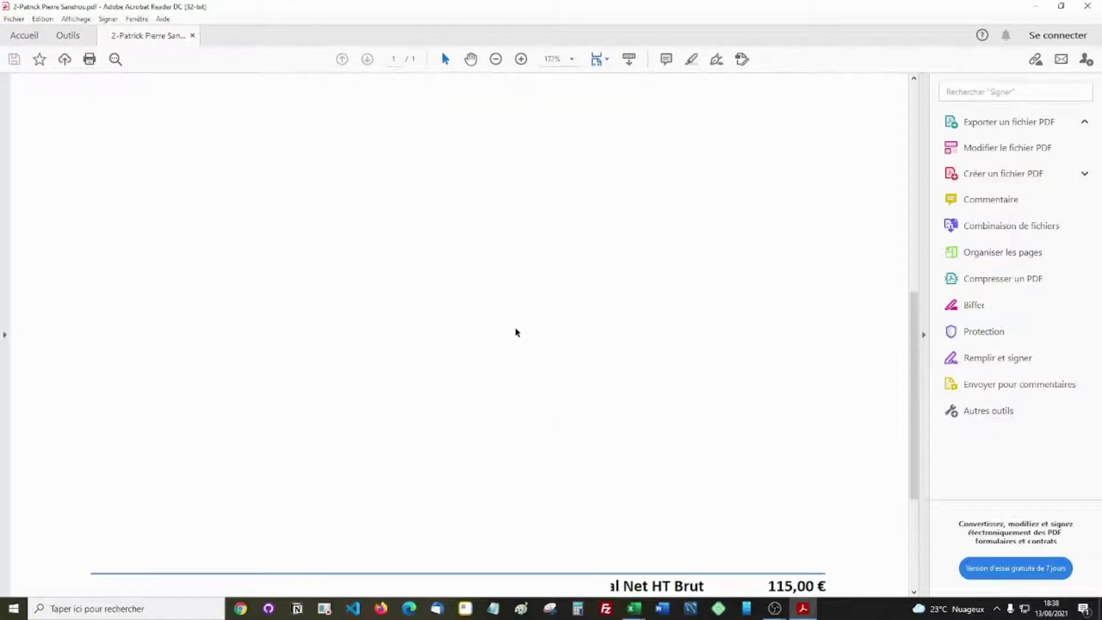
scroll(516, 330, up, 5)
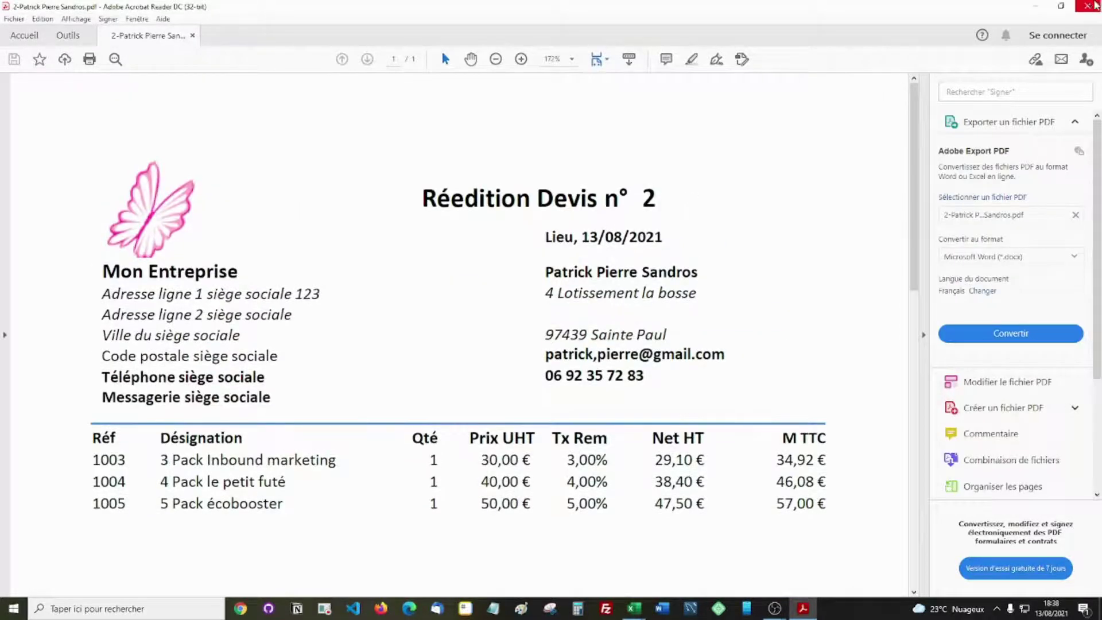
click(1089, 7)
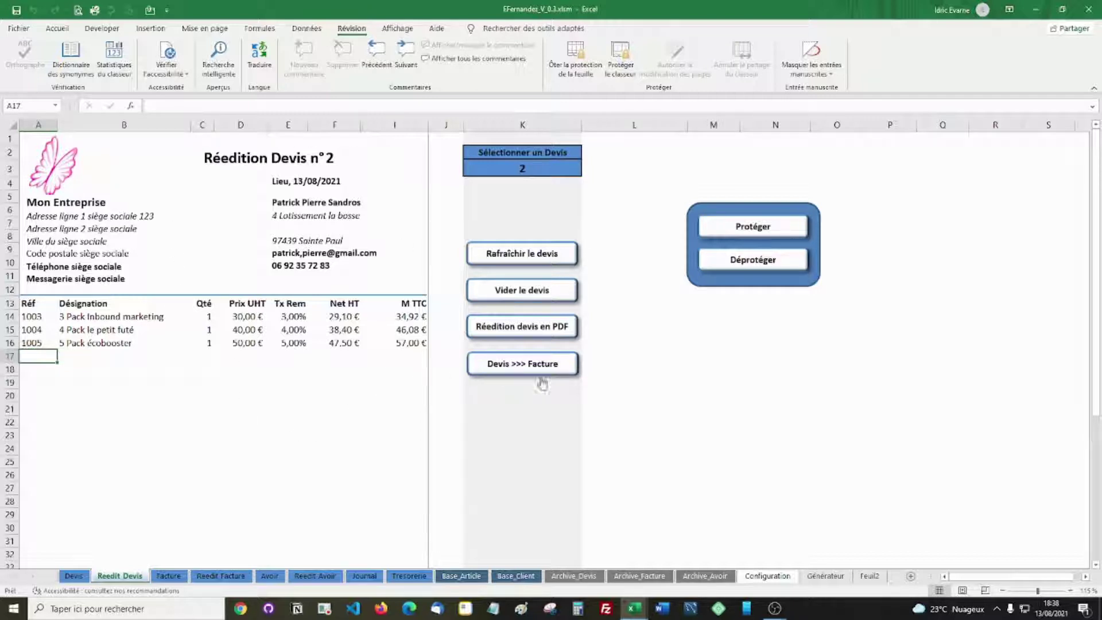
- Convert recalled quote 2 into an invoice and compare the Facture sheet with Reedit_Devis
click(520, 367)
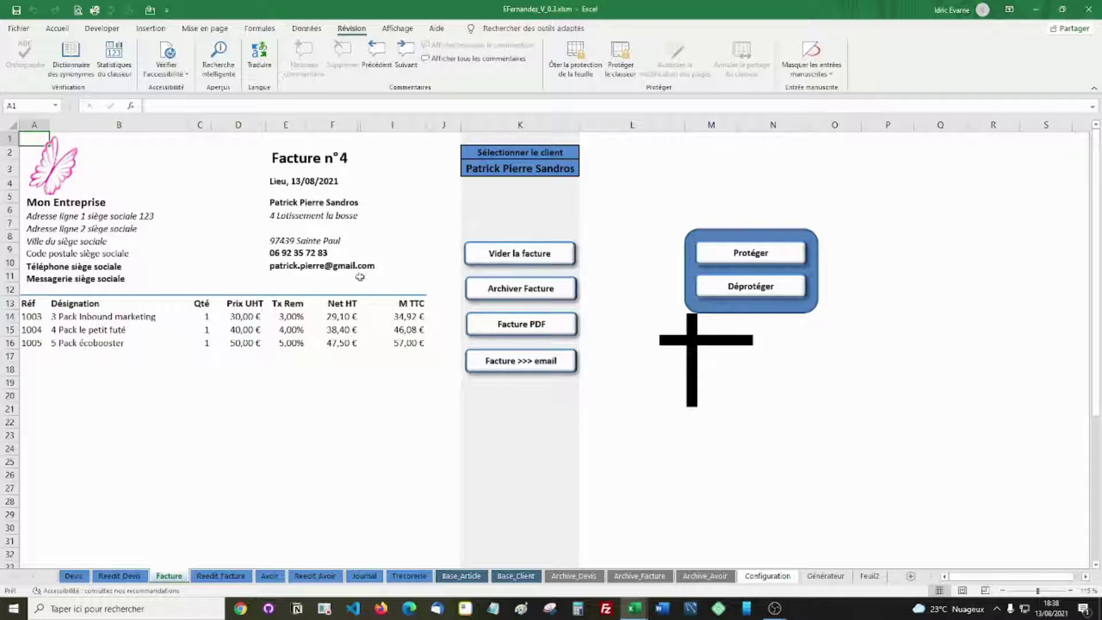
click(114, 576)
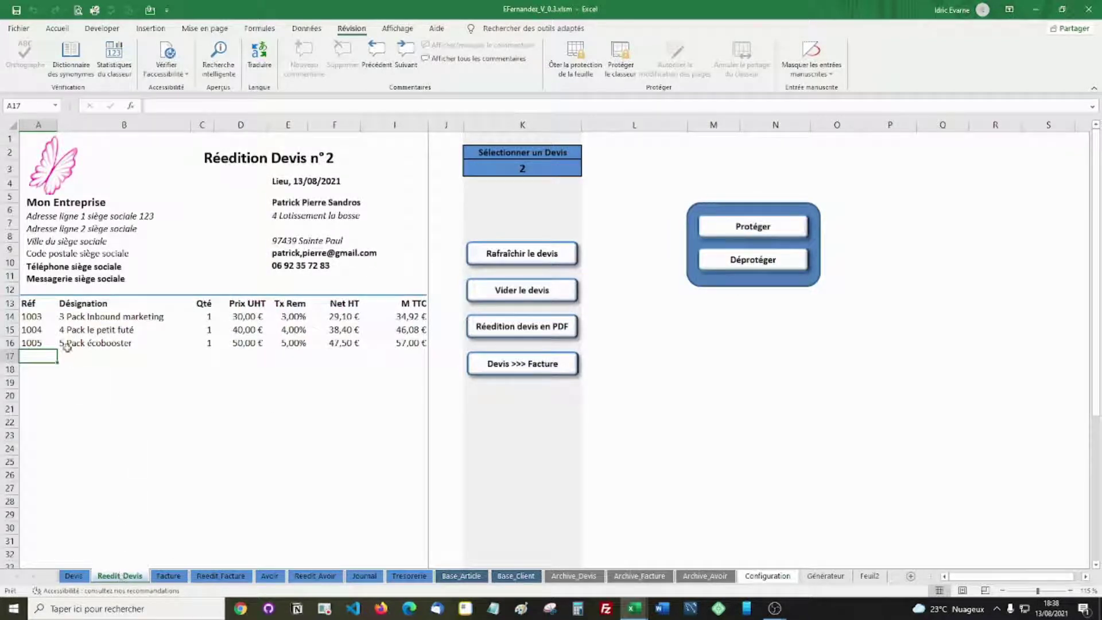
click(167, 577)
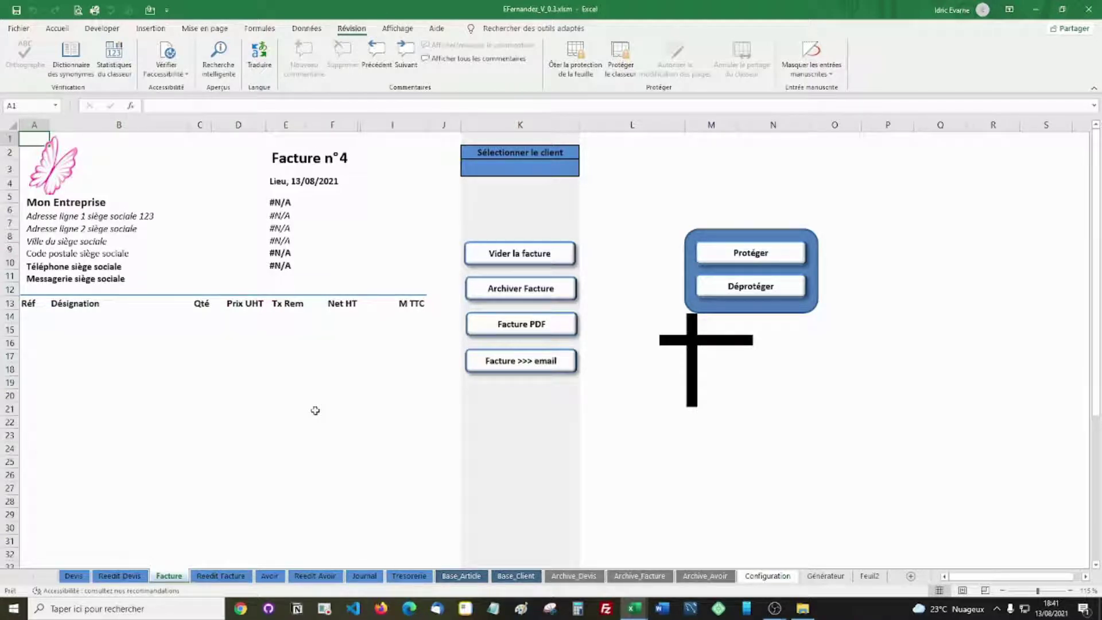
- Choose the first listed client as the customer of the empty invoice
click(514, 172)
click(584, 174)
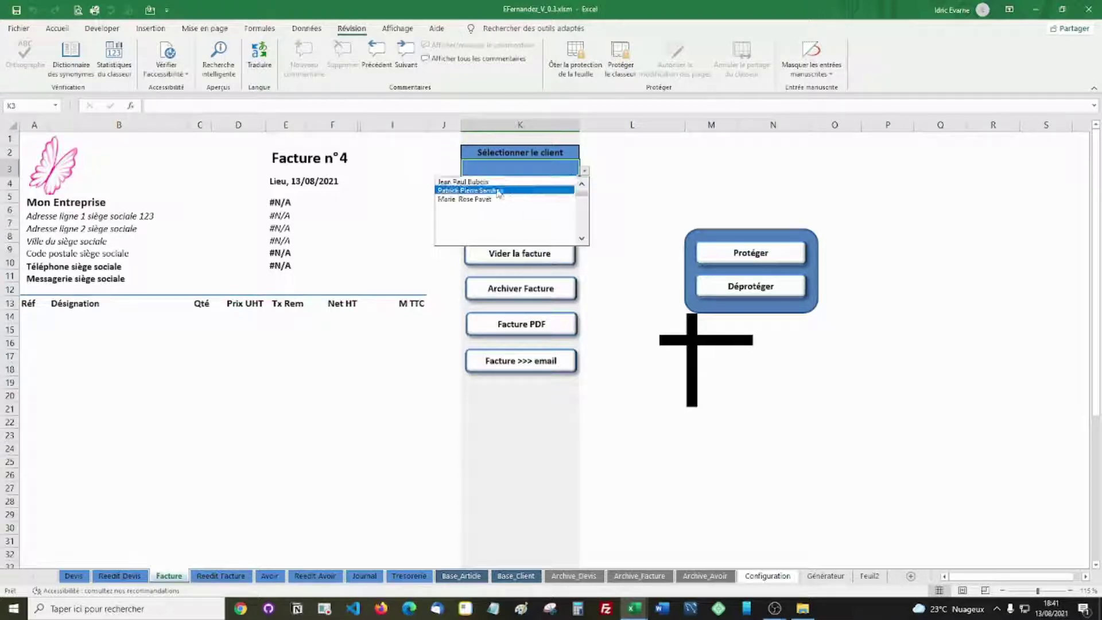
click(465, 182)
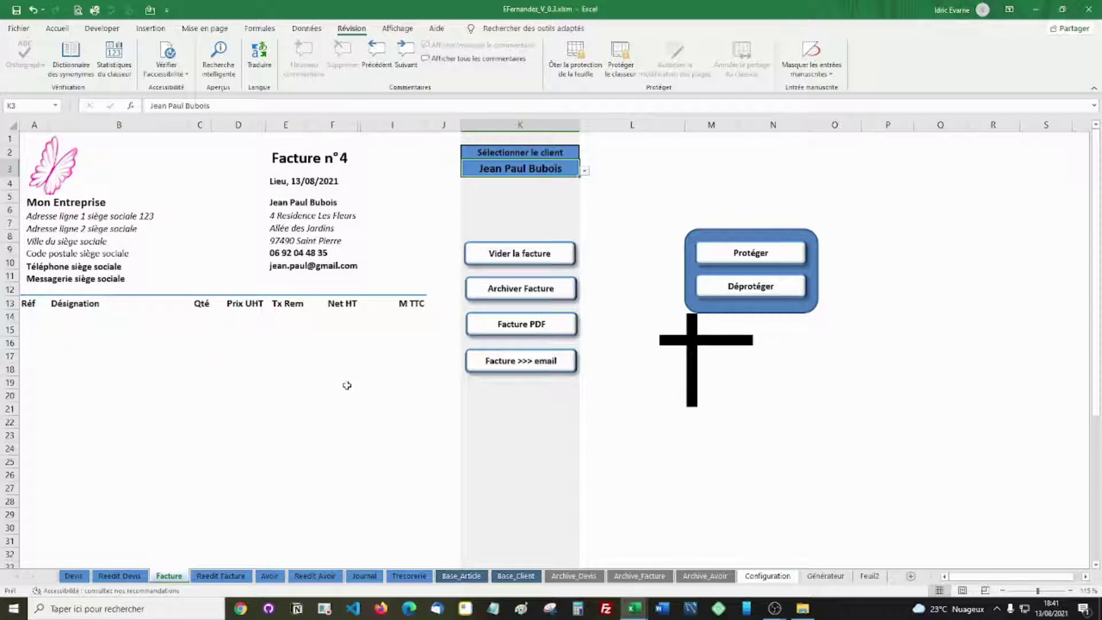
- Clear the entry columns in Base_Article and give article 1002 quantity 1, a 1% discount and selection 1
click(462, 576)
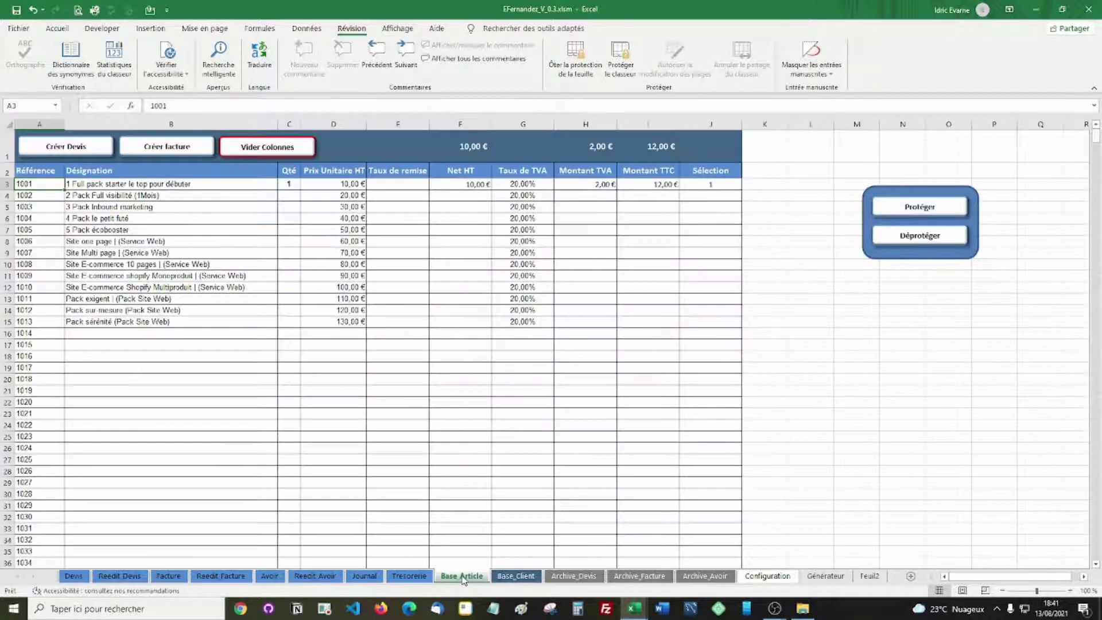
click(269, 150)
click(287, 197)
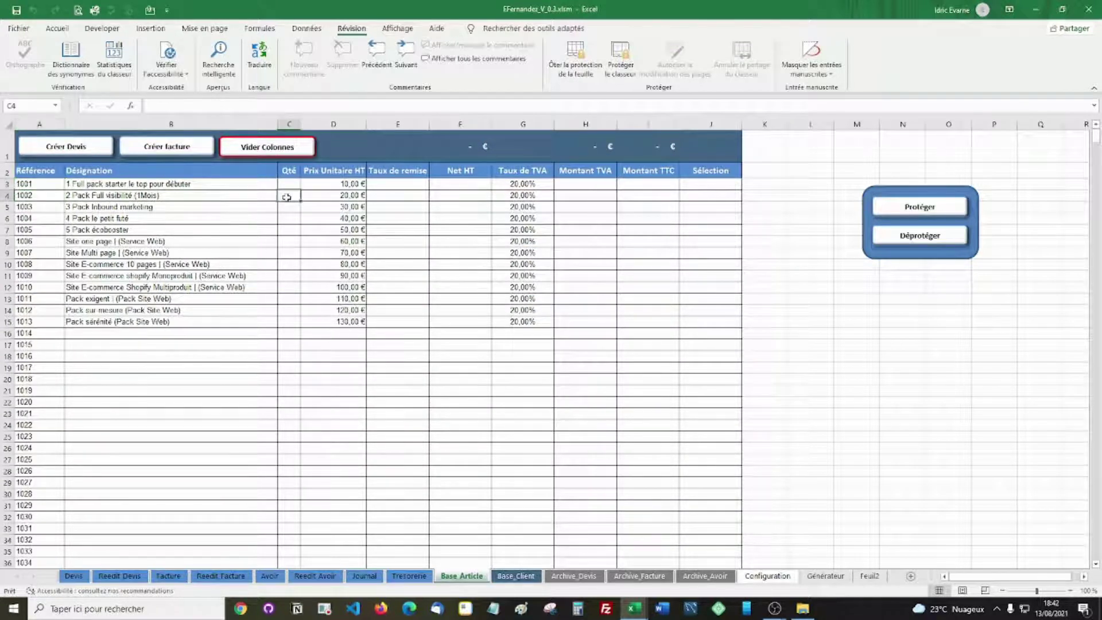
text(1)
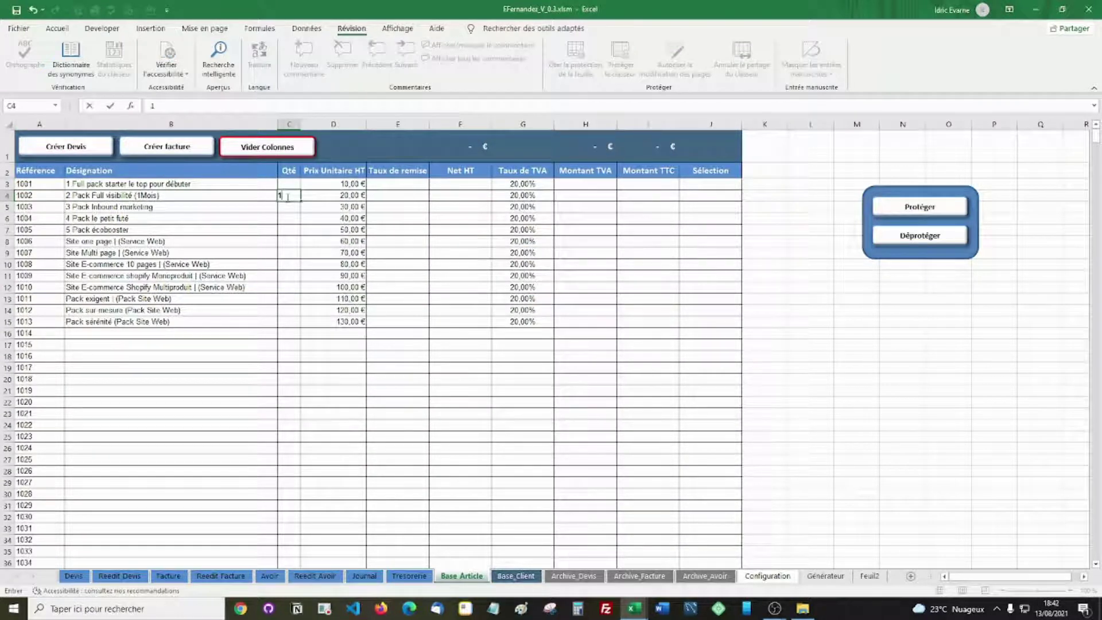
key(Tab)
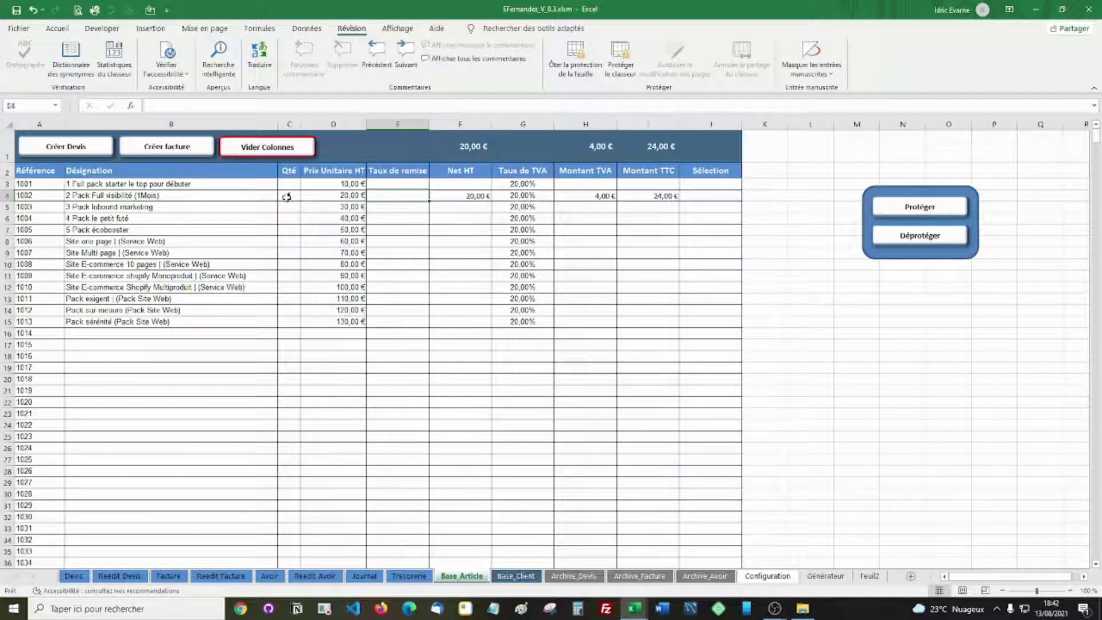
text(1)
key(Tab)
key(Tab)
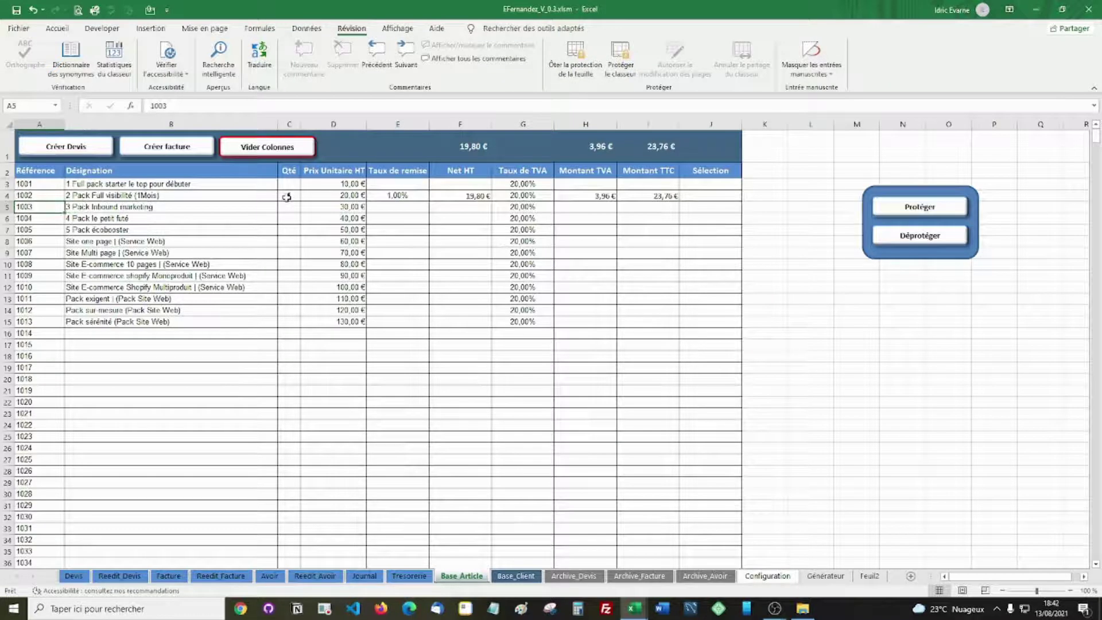
click(704, 196)
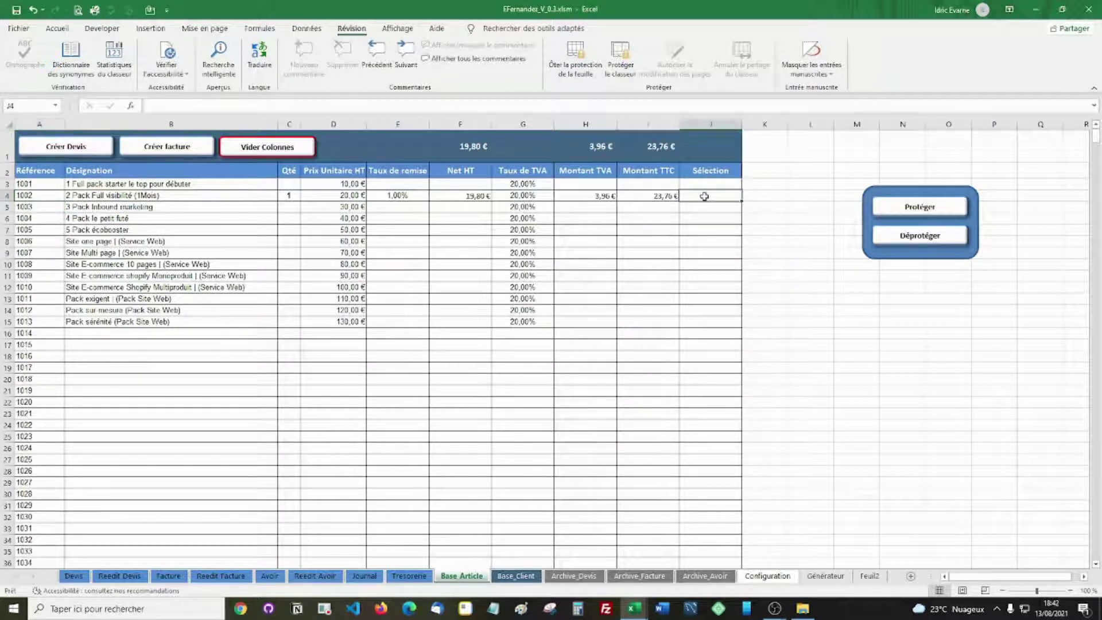
text(1)
key(Return)
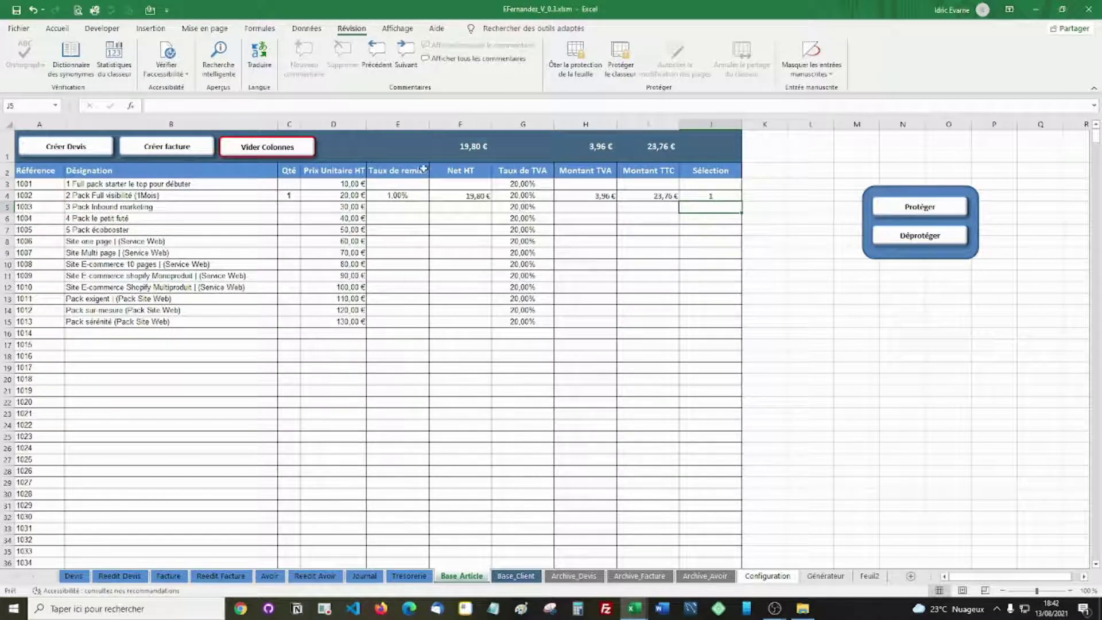
- Give article 1003 (3 Pack Inbound marketing) quantity 1 and selection 1, without a discount
click(293, 205)
text(1)
key(Tab)
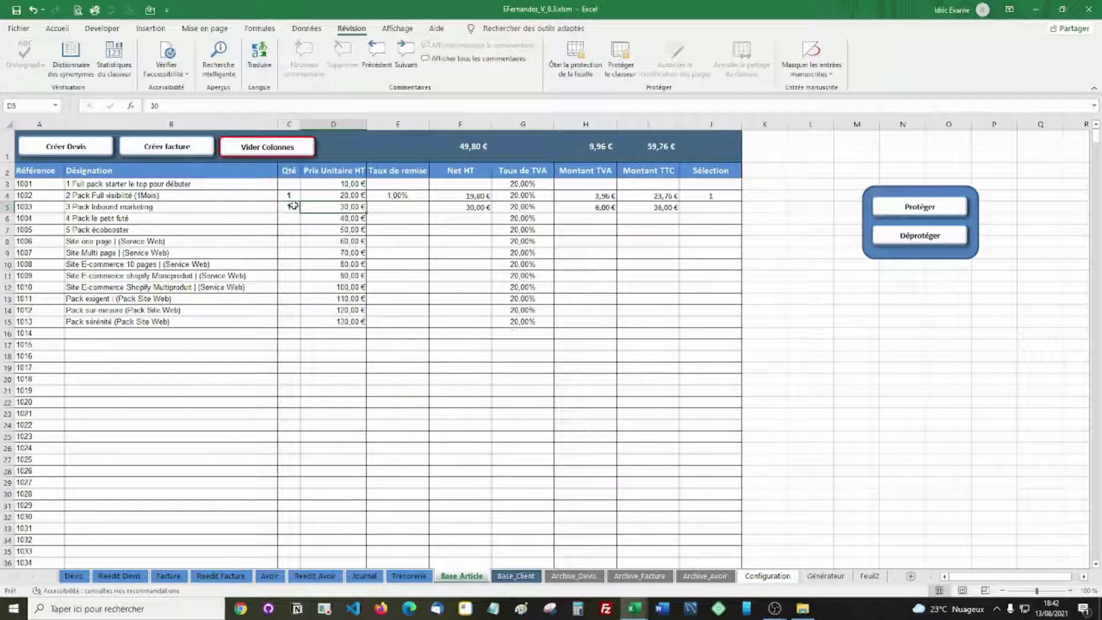
key(Tab)
key(Tab)
key(Tab)
key(Tab)
key(Tab)
key(Tab)
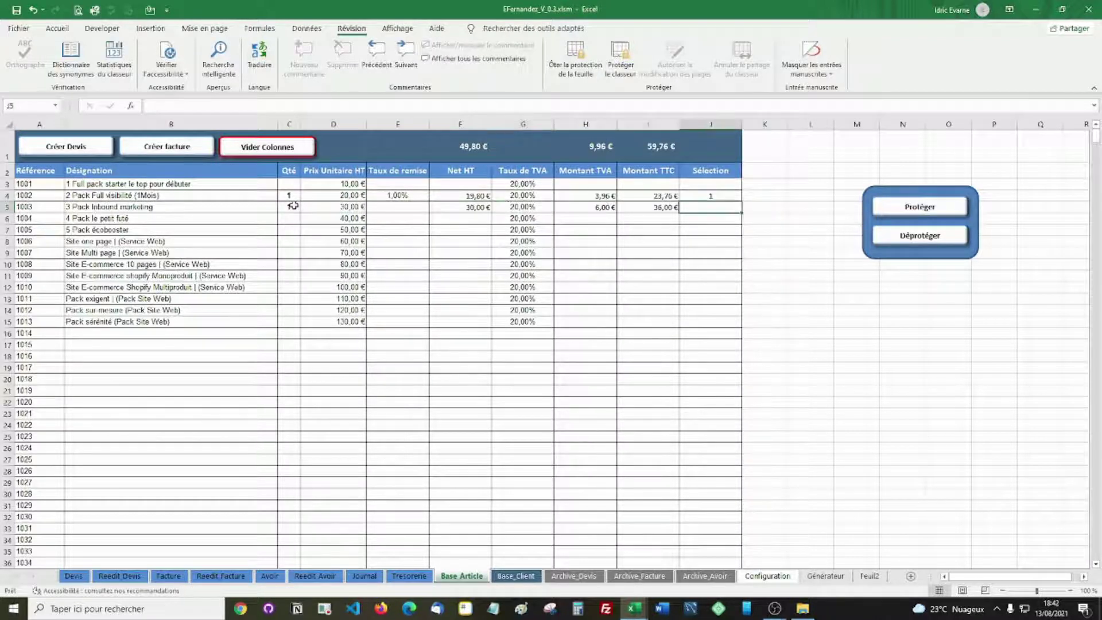
text(1)
key(Return)
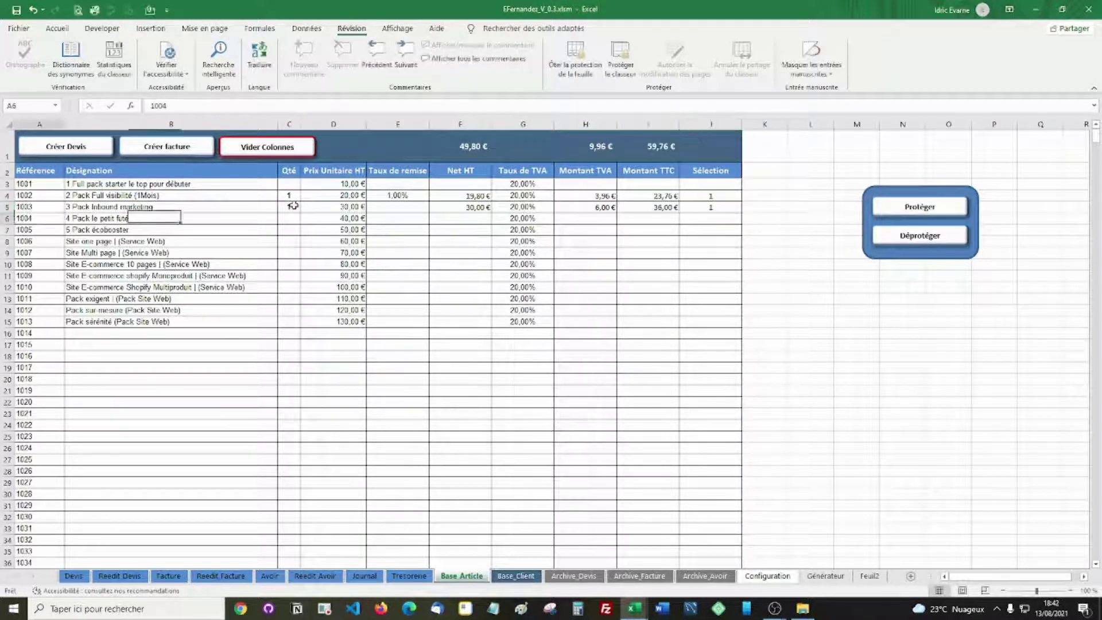
- Set the quantity of article 1004 (4 Pack le petit futé) to 1
key(Right)
key(Right)
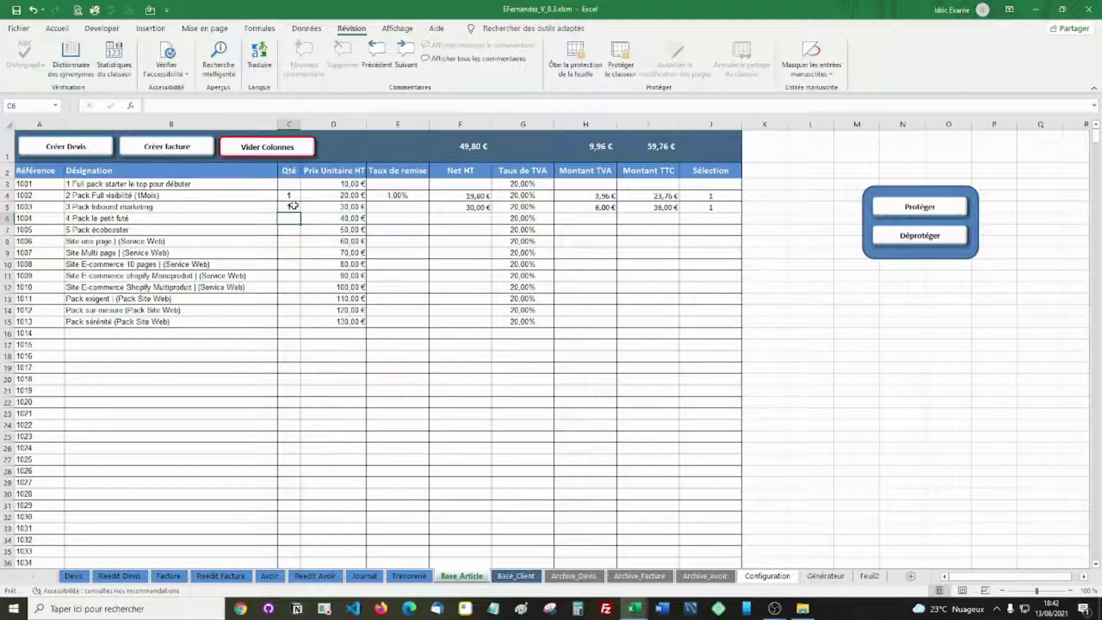
text(1)
key(Tab)
key(Tab)
key(Tab)
key(Tab)
key(Tab)
key(Tab)
key(Tab)
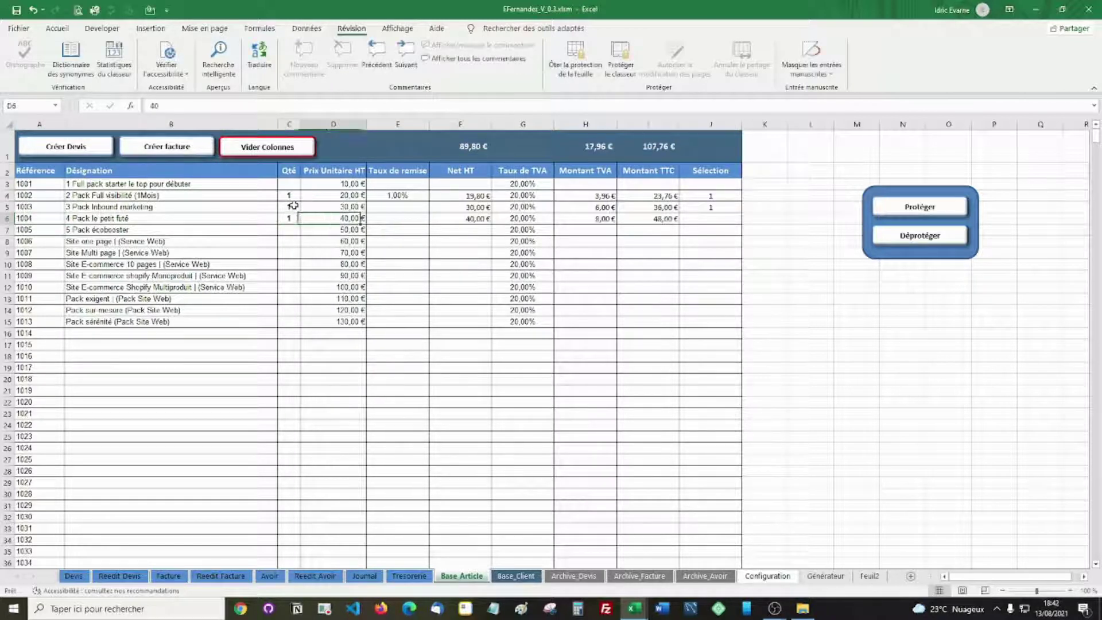
key(Return)
key(Tab)
key(Tab)
key(Tab)
key(Tab)
key(Tab)
key(Tab)
key(Tab)
key(Tab)
key(Tab)
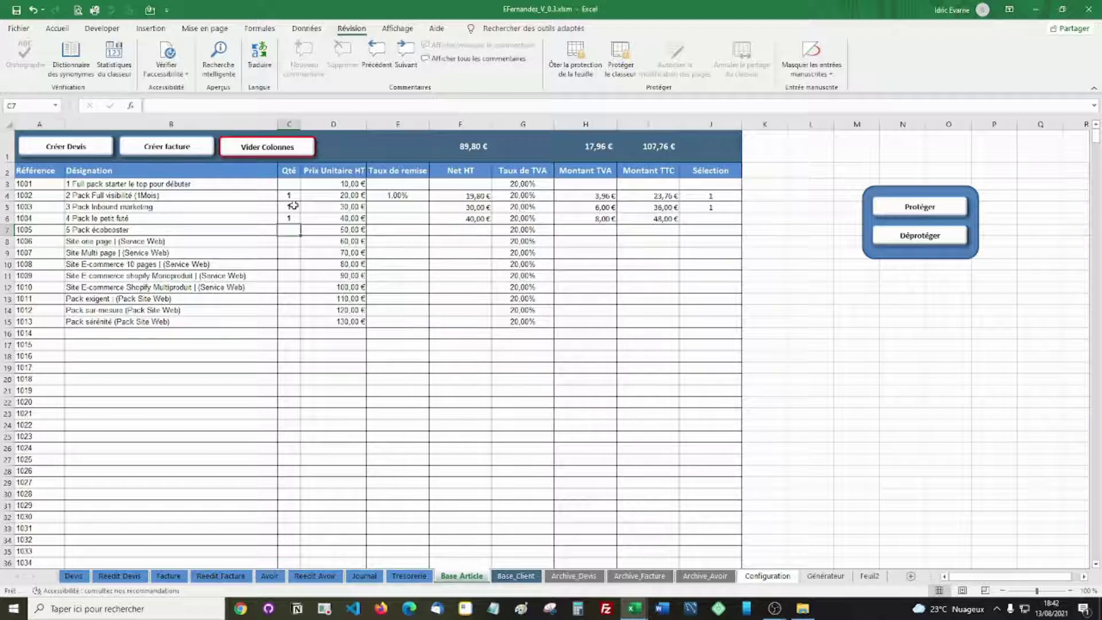
key(Return)
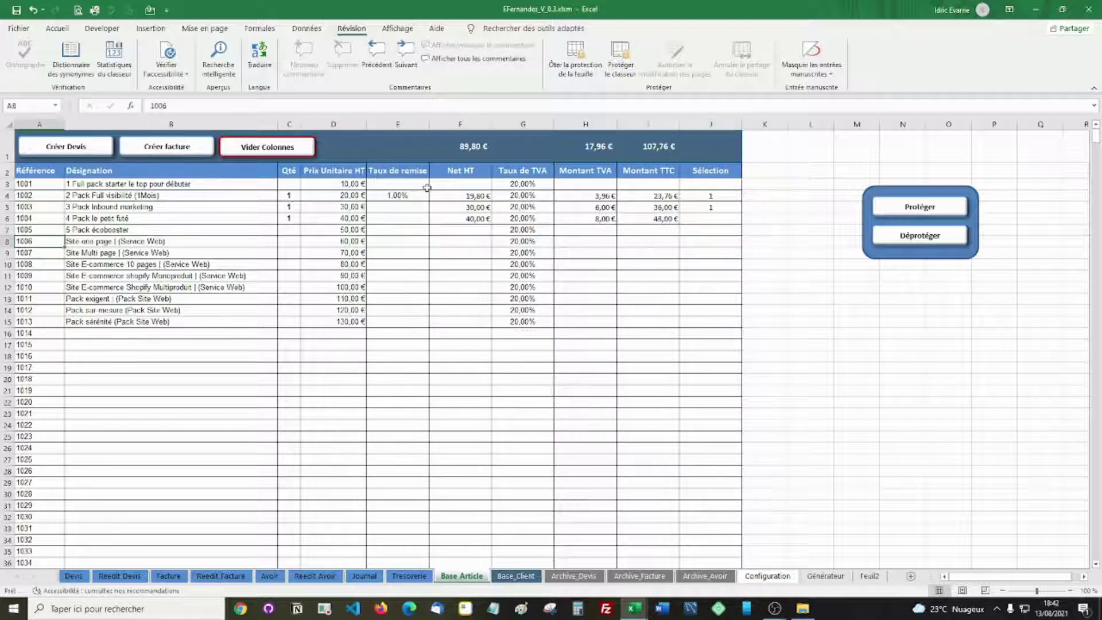
- Mark article 1004 with selection 1 and create the invoice from the selected articles
click(696, 217)
text(1)
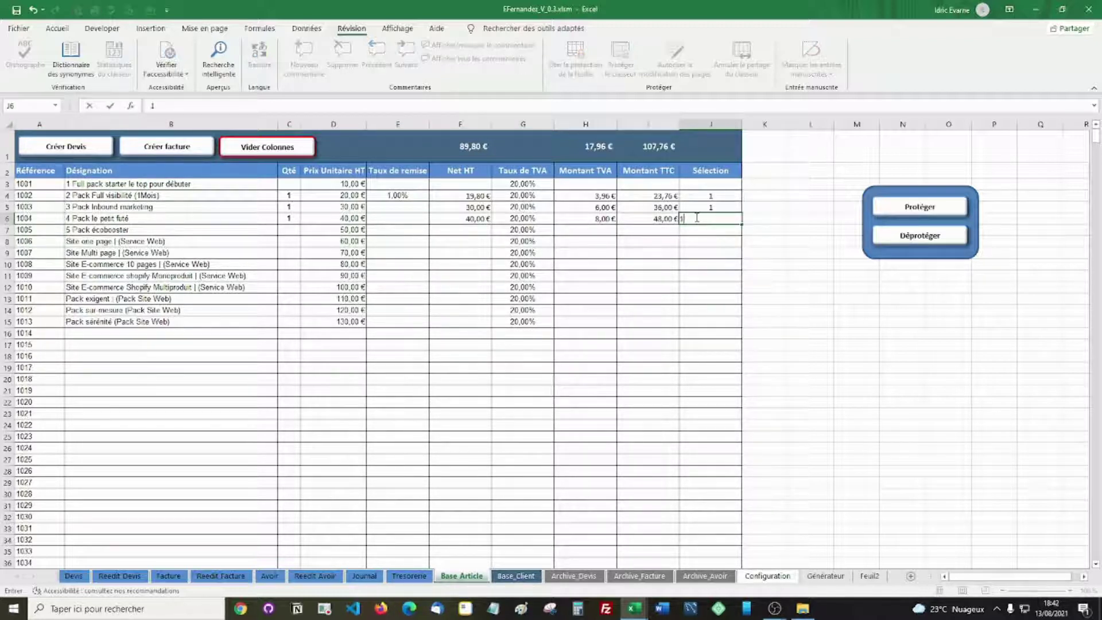
click(509, 309)
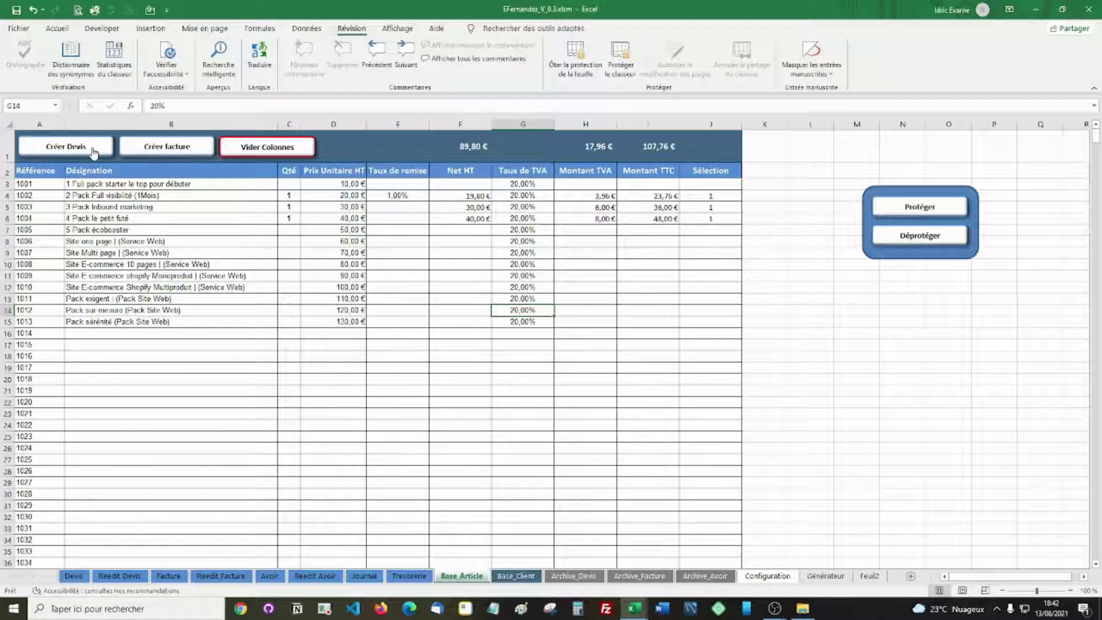
click(166, 148)
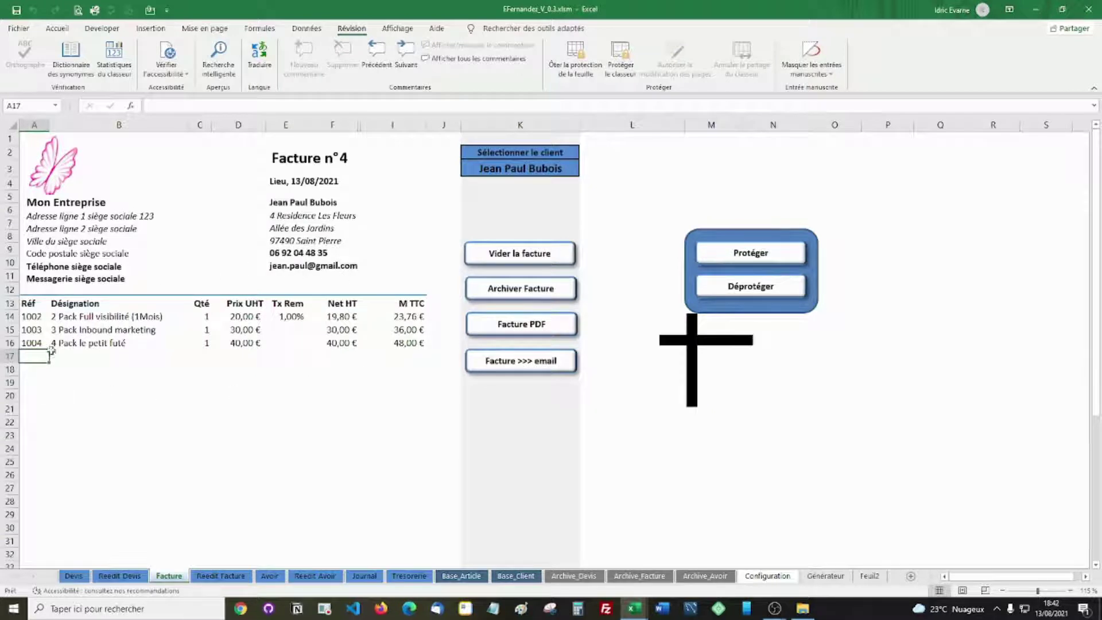
- Check the discount rate of article 1002 and the totals block of the invoice, including its Acompte cell
click(286, 316)
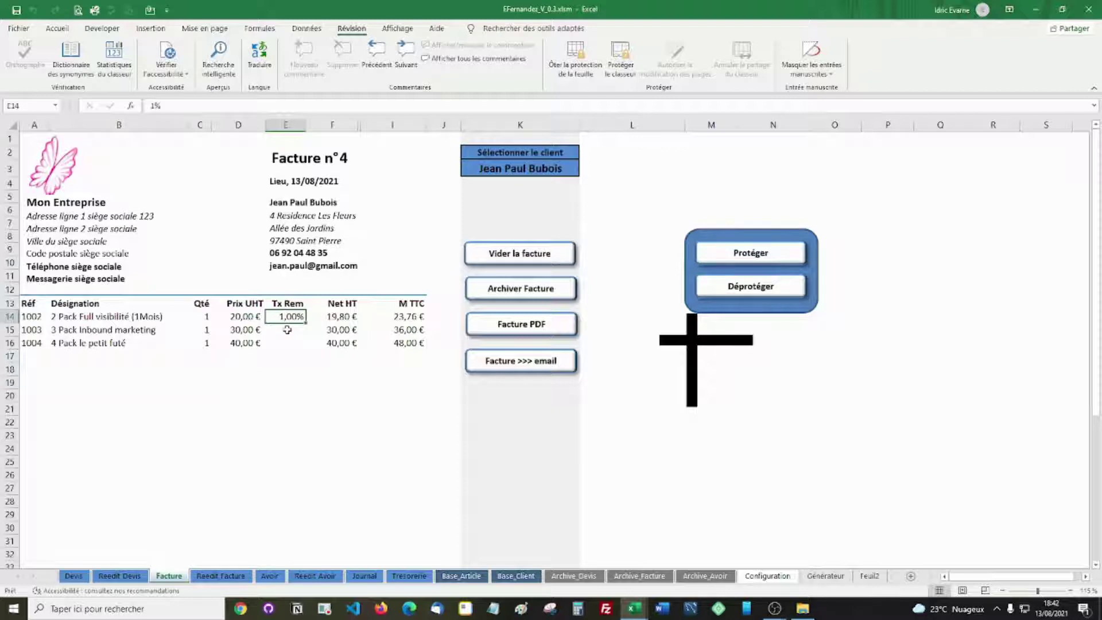
scroll(287, 330, down, 7)
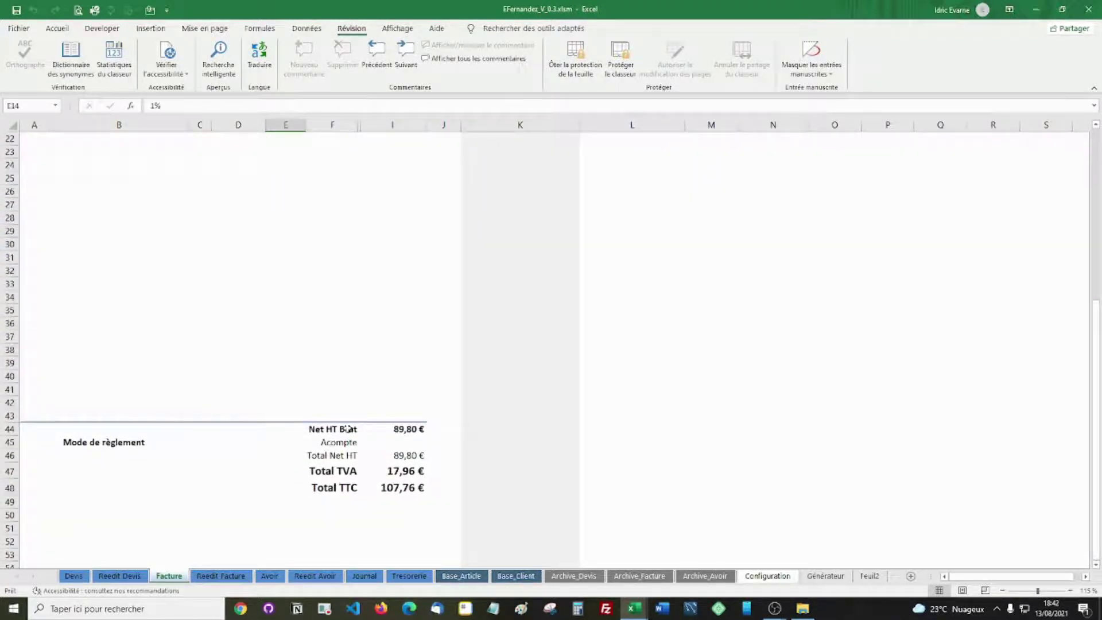
click(402, 442)
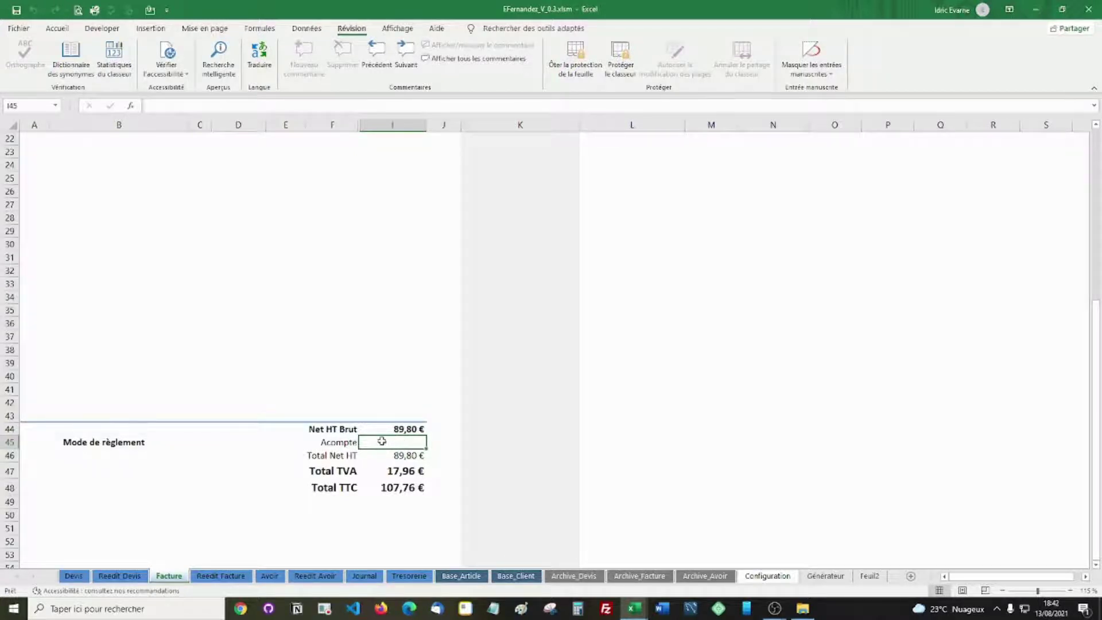
scroll(390, 441, up, 7)
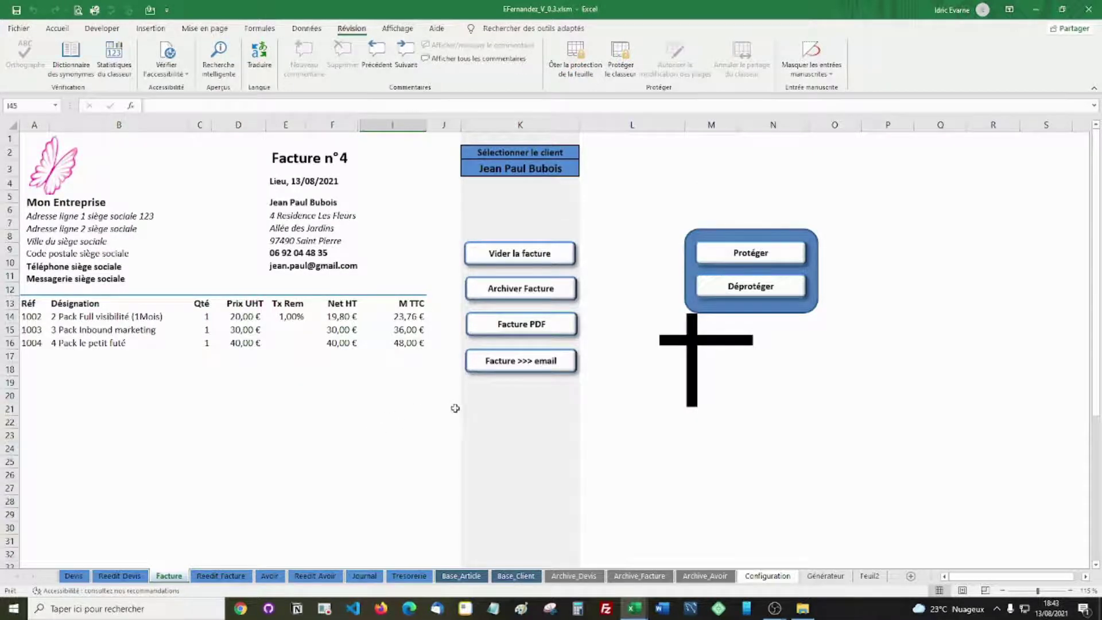
- Empty the invoice on the Facture sheet and select the same client for it again
click(523, 255)
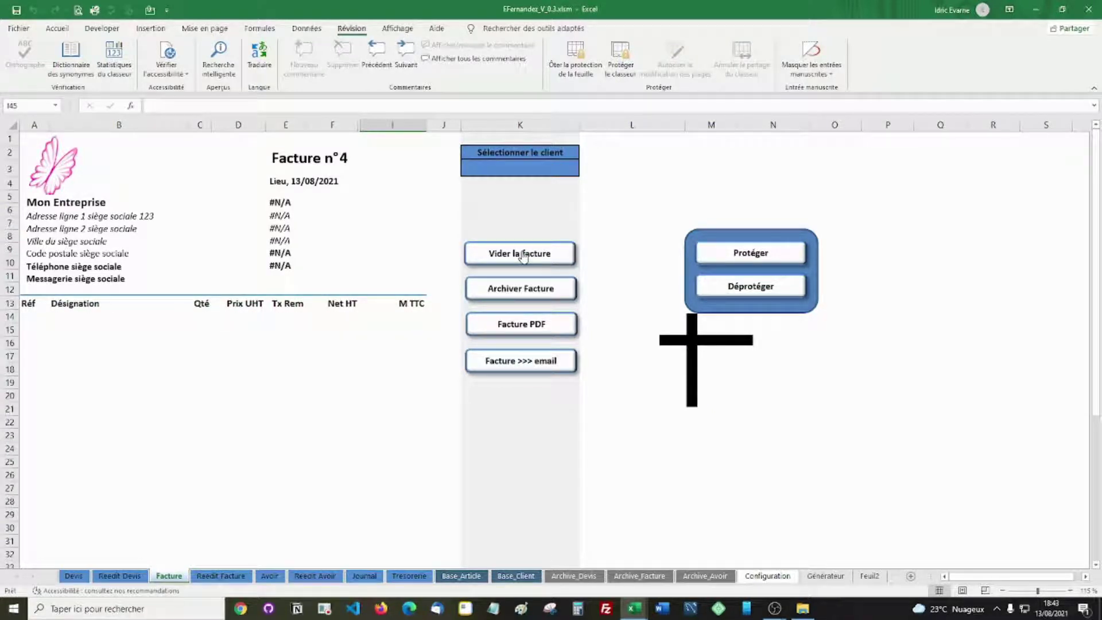
click(519, 168)
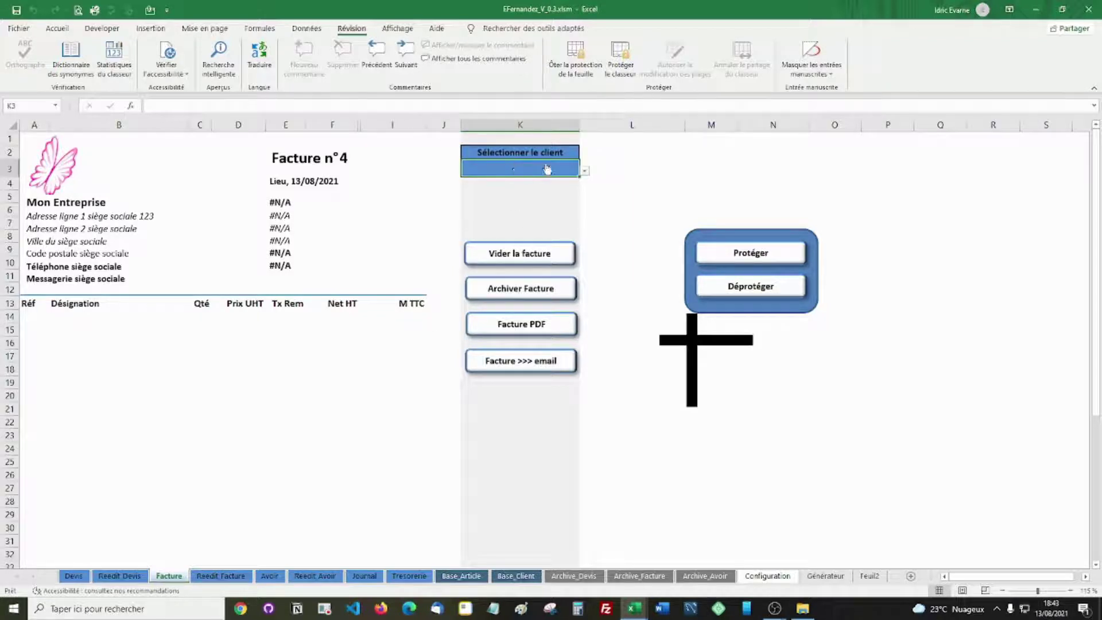
click(584, 171)
click(480, 184)
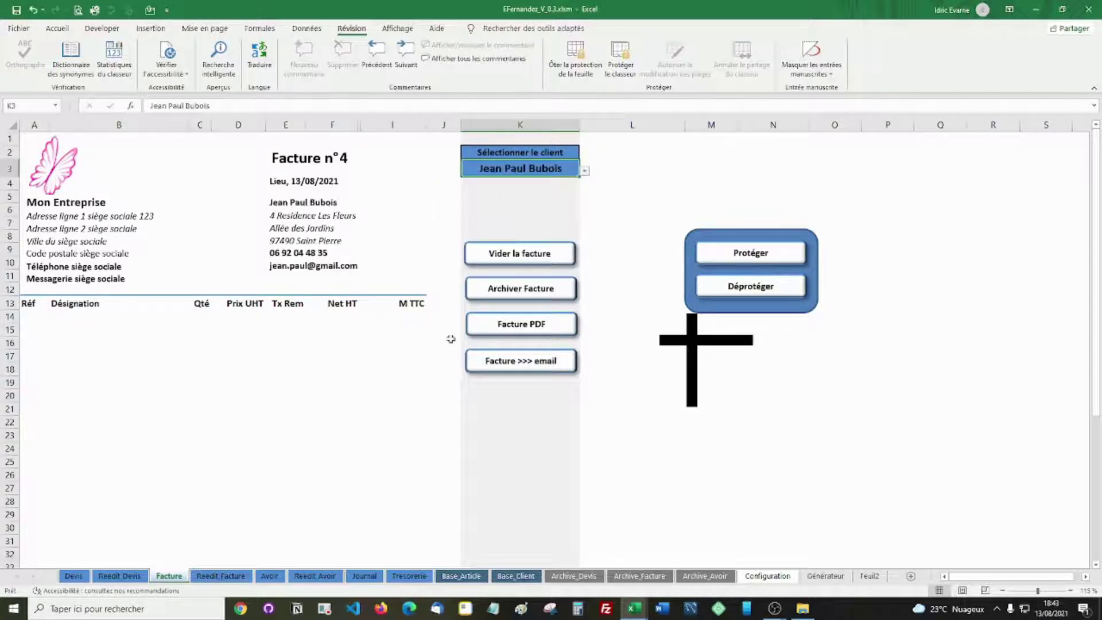
- Recreate the invoice from the articles selected in Base_Article, export it as a PDF and close the PDF
click(462, 576)
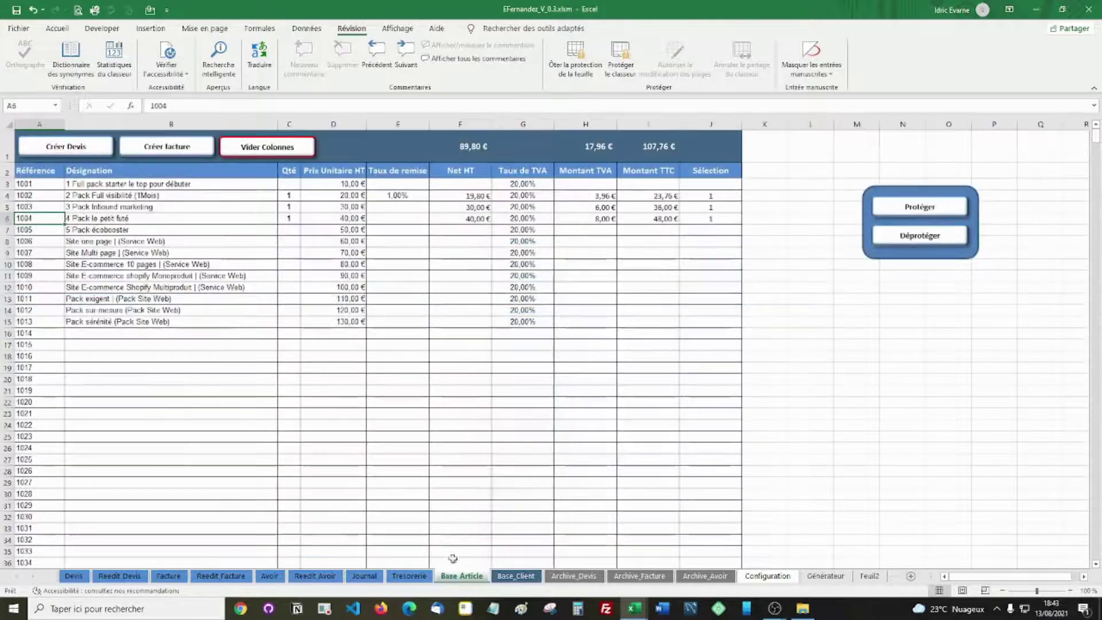
click(167, 148)
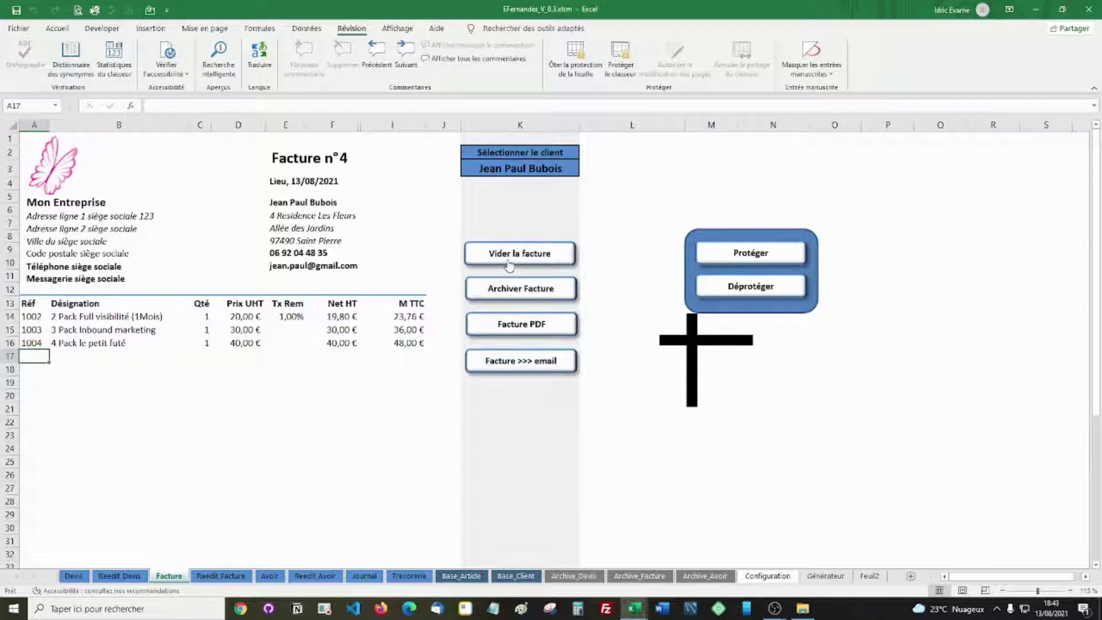
click(517, 325)
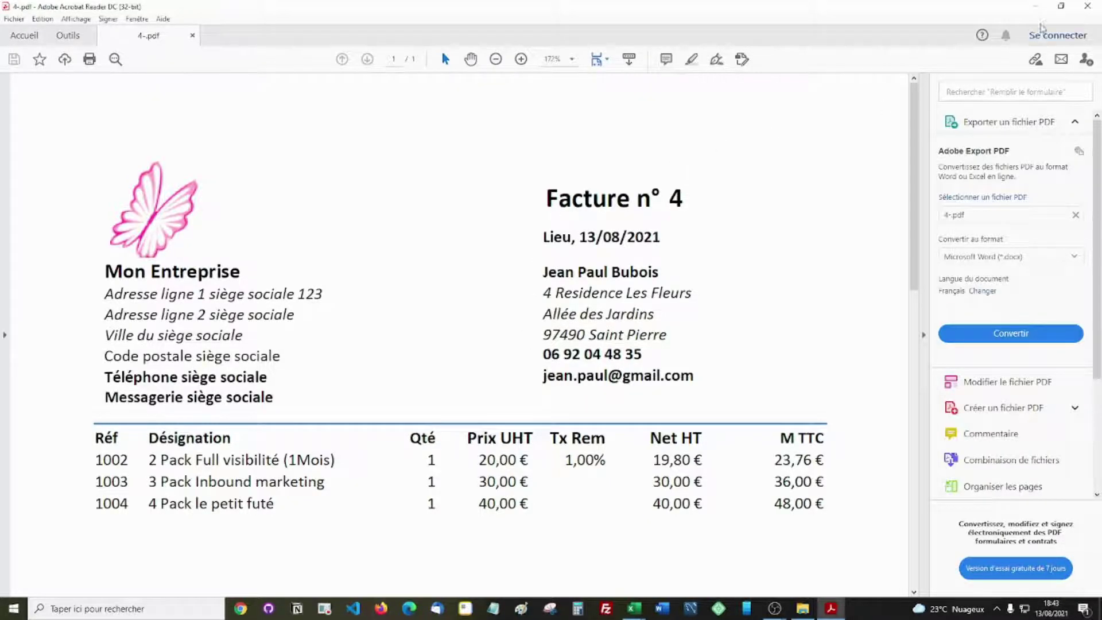
click(1088, 7)
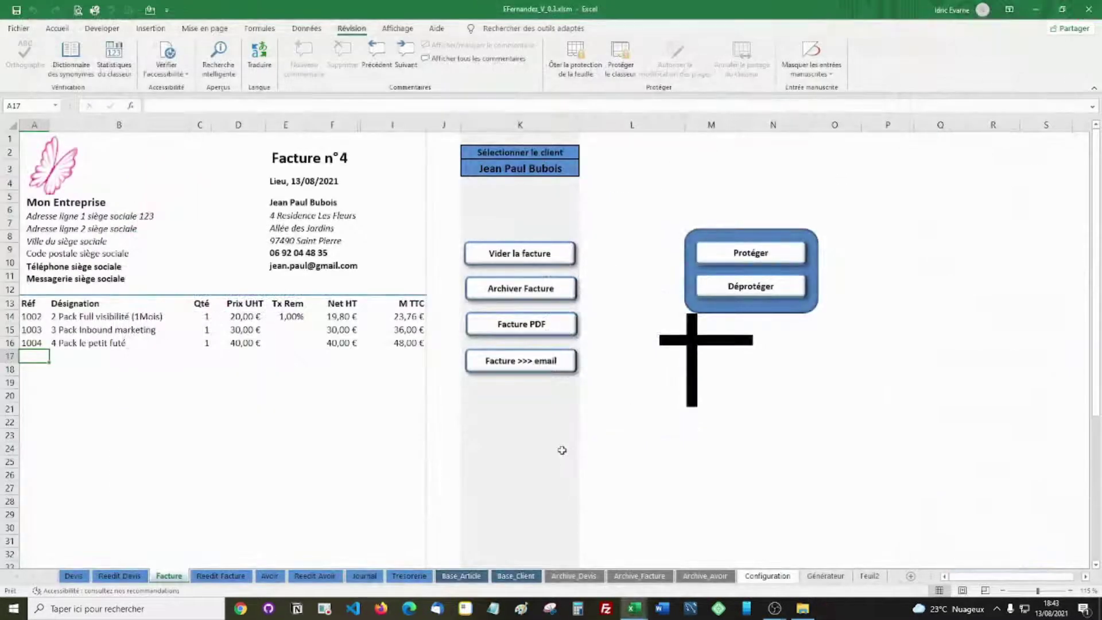
- Try to send the invoice by email and set its Mode de règlement to Espèces
click(530, 367)
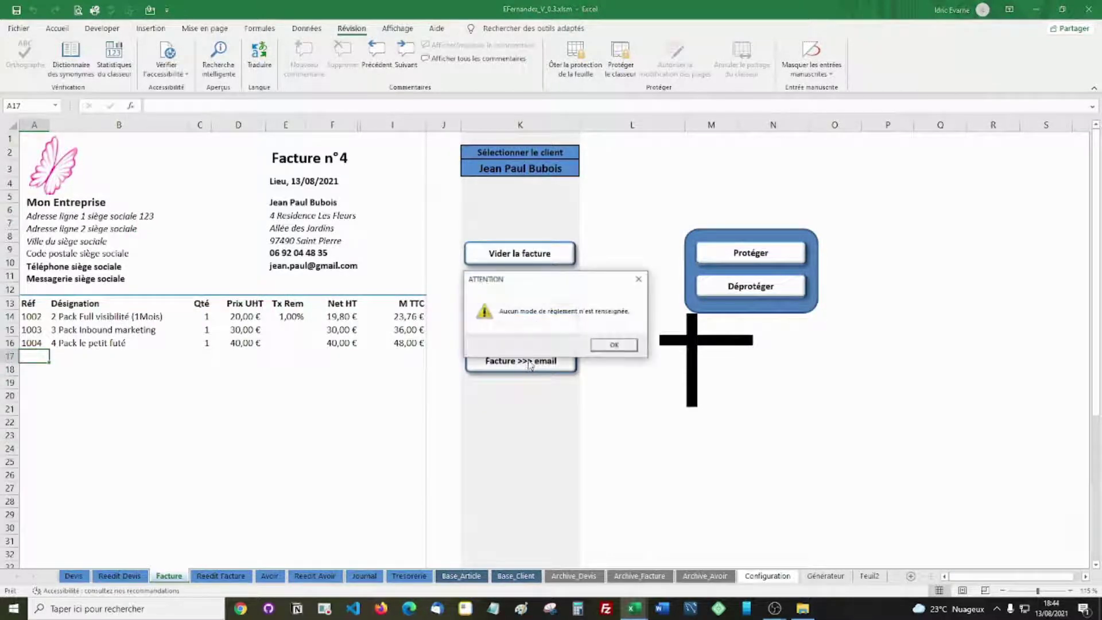
click(608, 344)
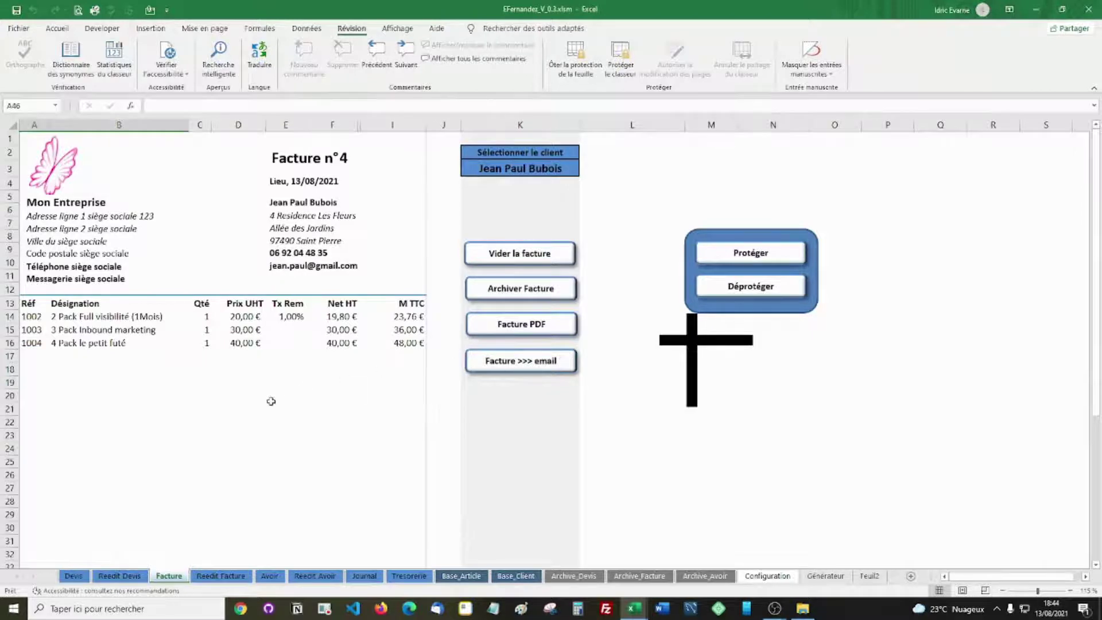
scroll(271, 400, down, 4)
scroll(270, 401, up, 4)
scroll(361, 411, down, 4)
scroll(361, 411, down, 2)
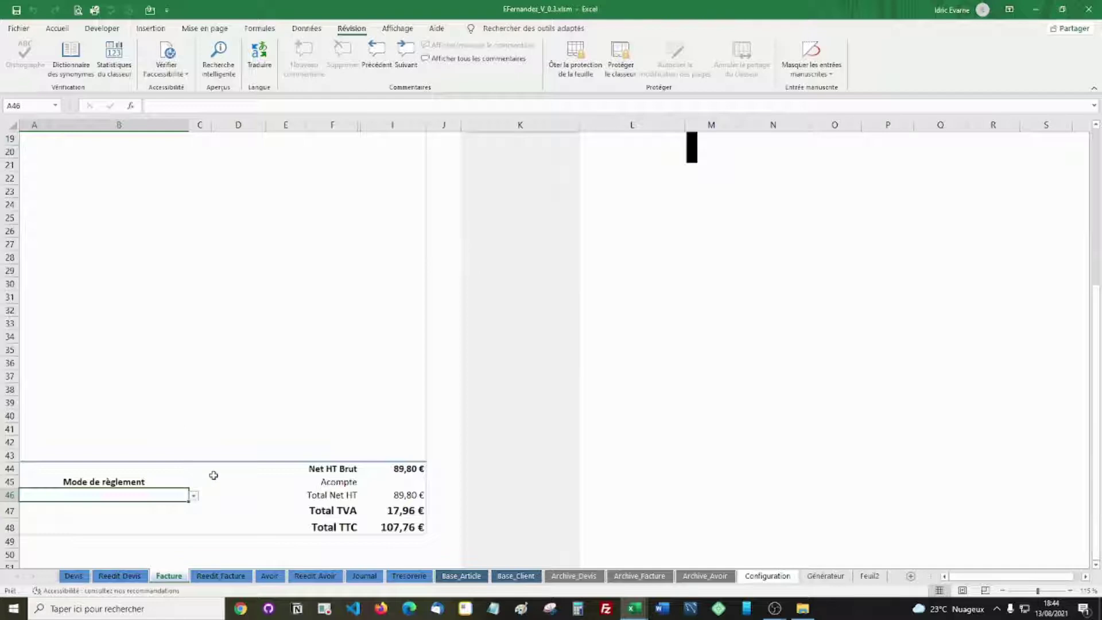
click(194, 495)
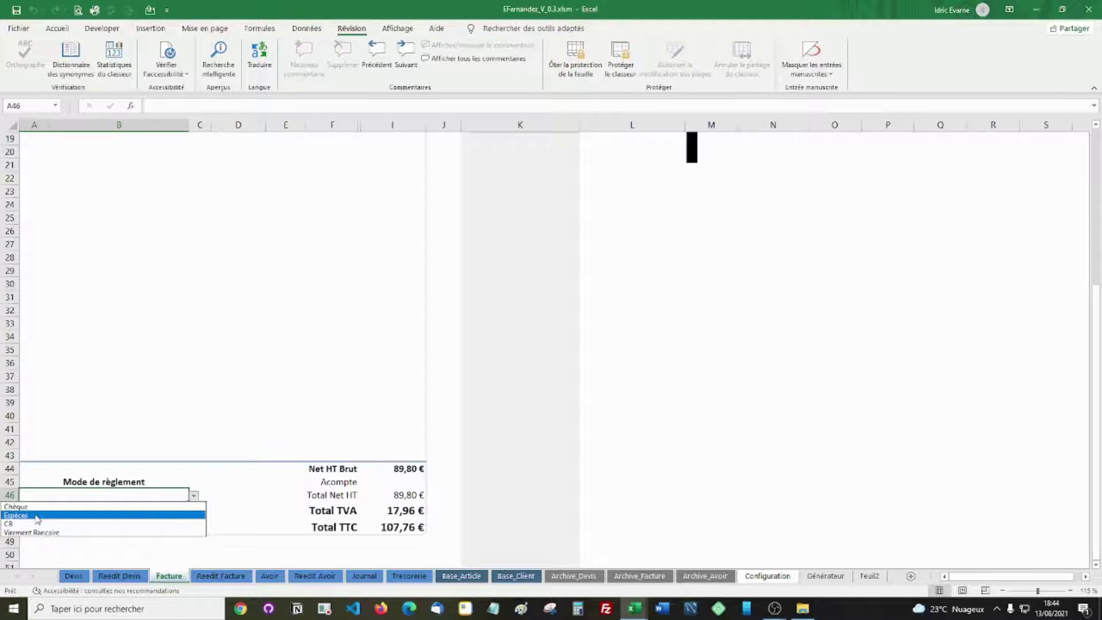
click(37, 519)
- Archive the completed invoice and acknowledge the archiving message
scroll(166, 436, up, 6)
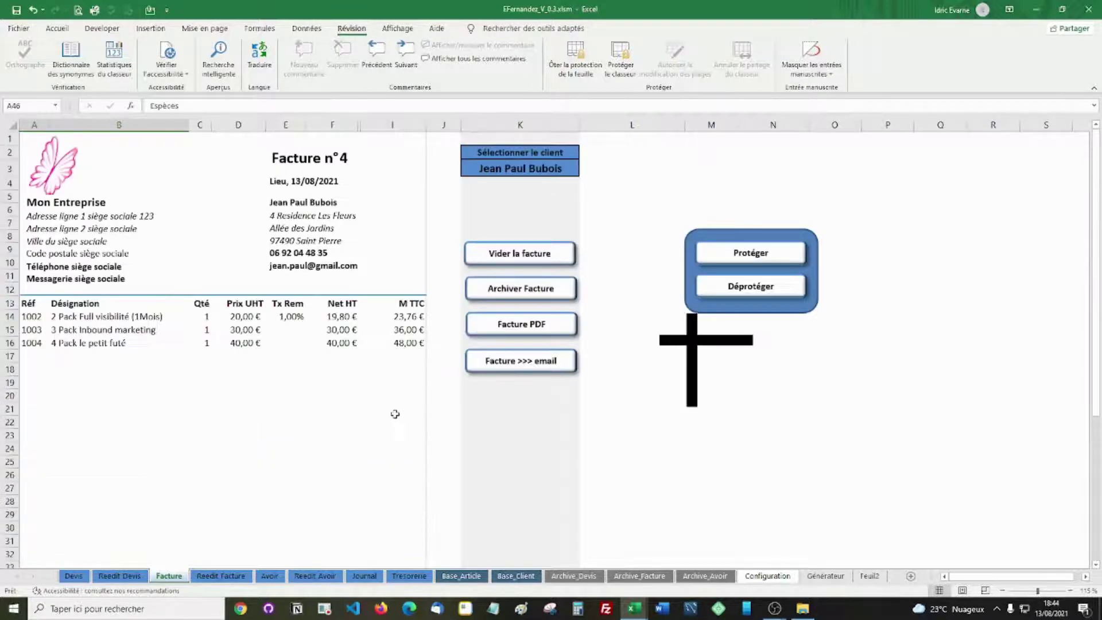
click(504, 292)
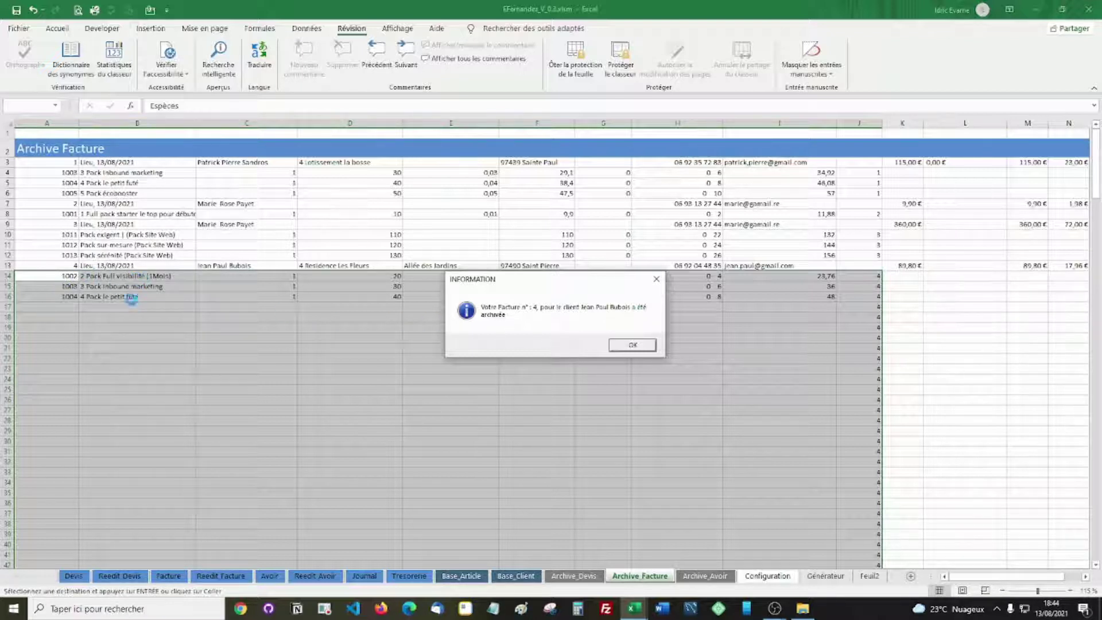
click(625, 346)
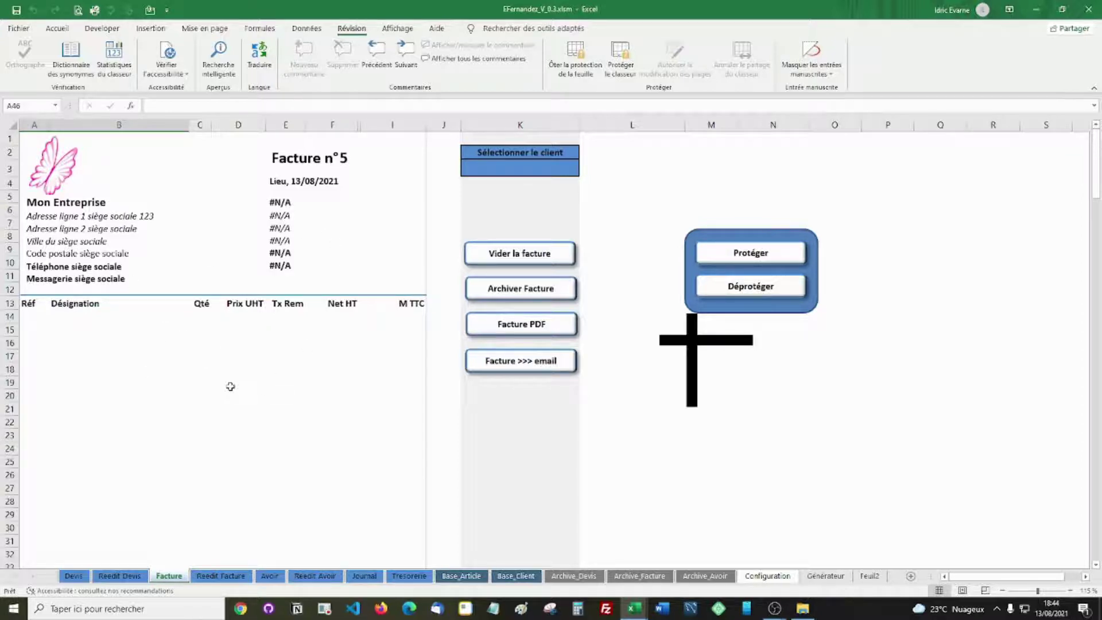
- Look over the Archive_Facture and Reedit_Facture sheets and the Acompte cell in the totals block of the Facture sheet
click(637, 576)
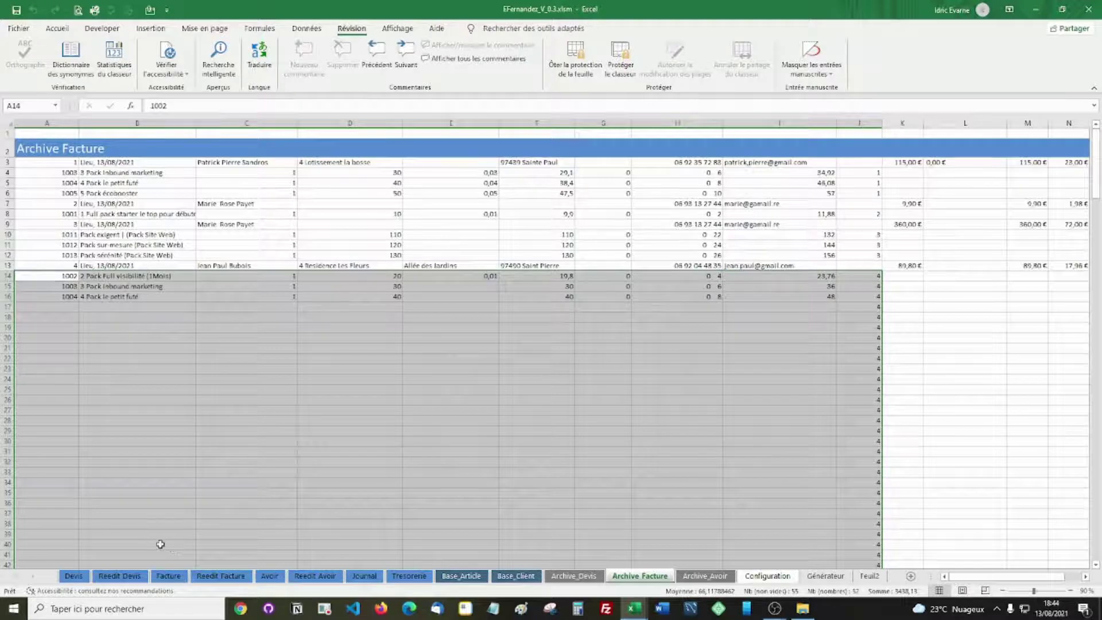
click(218, 575)
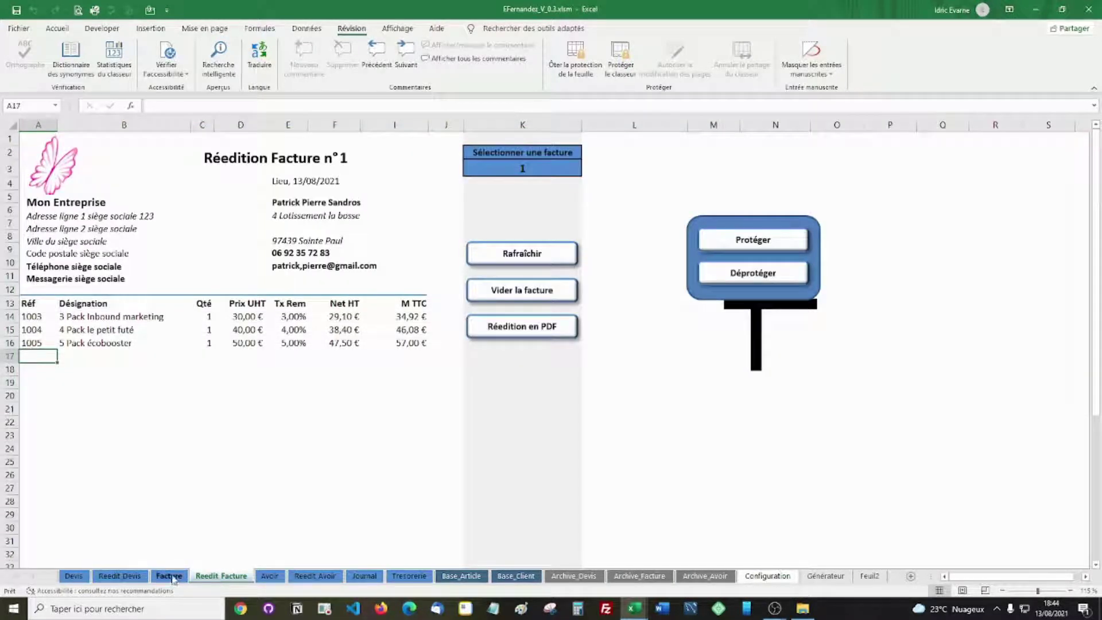
click(169, 575)
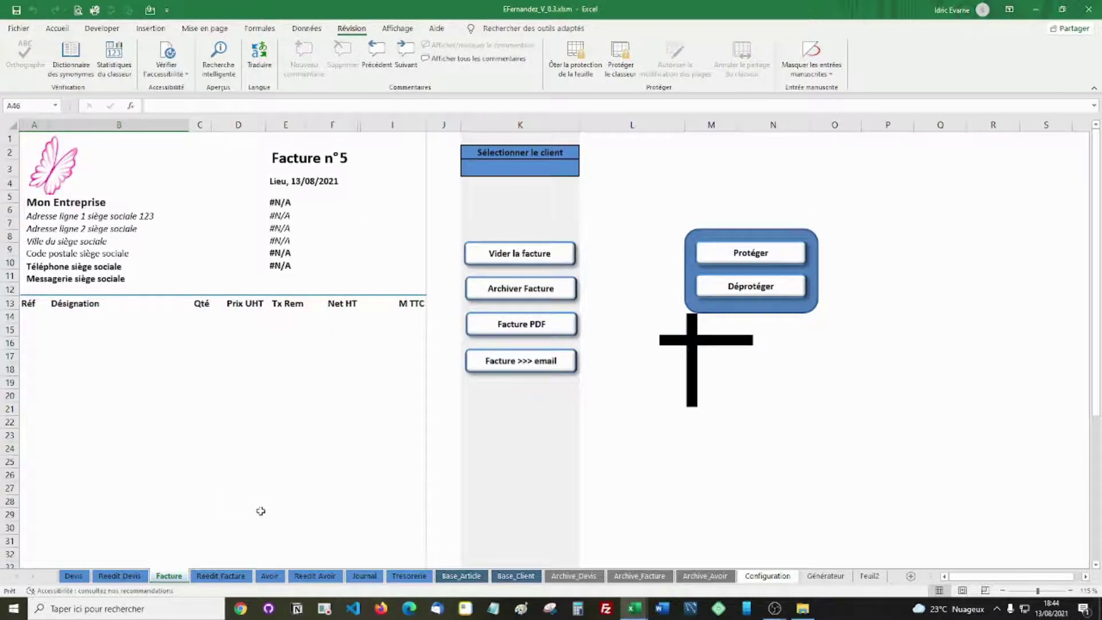
scroll(271, 503, down, 7)
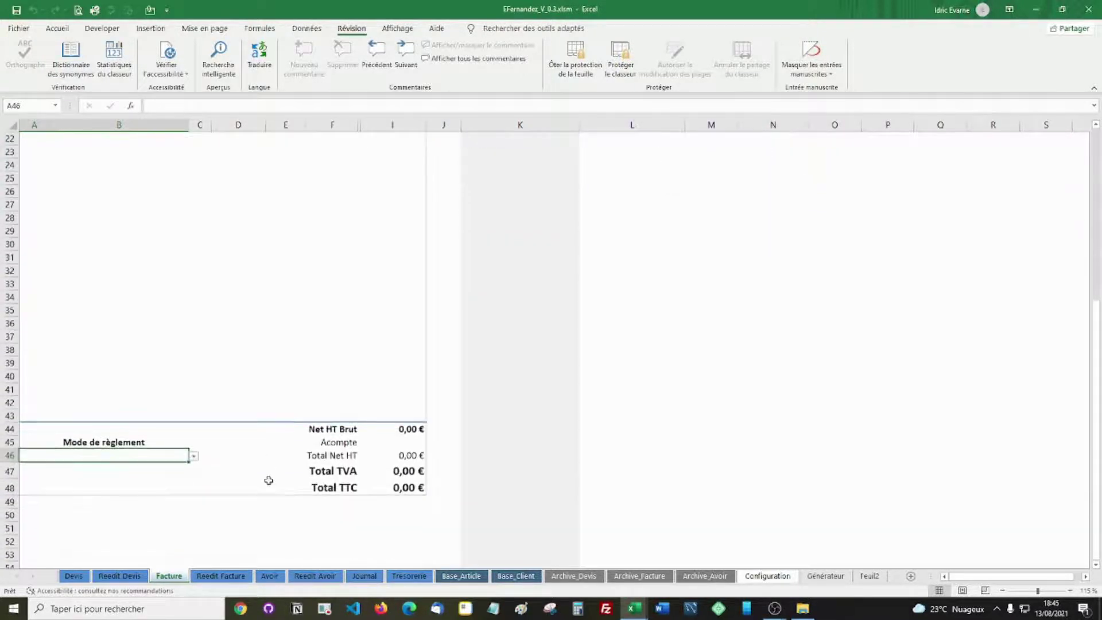
click(405, 444)
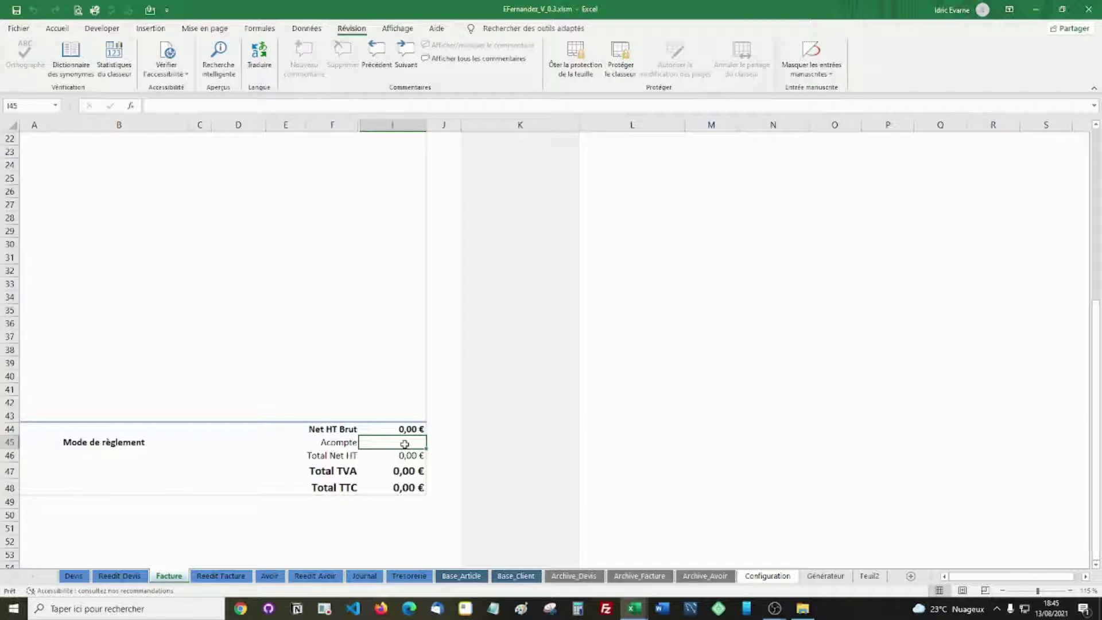
scroll(391, 468, up, 7)
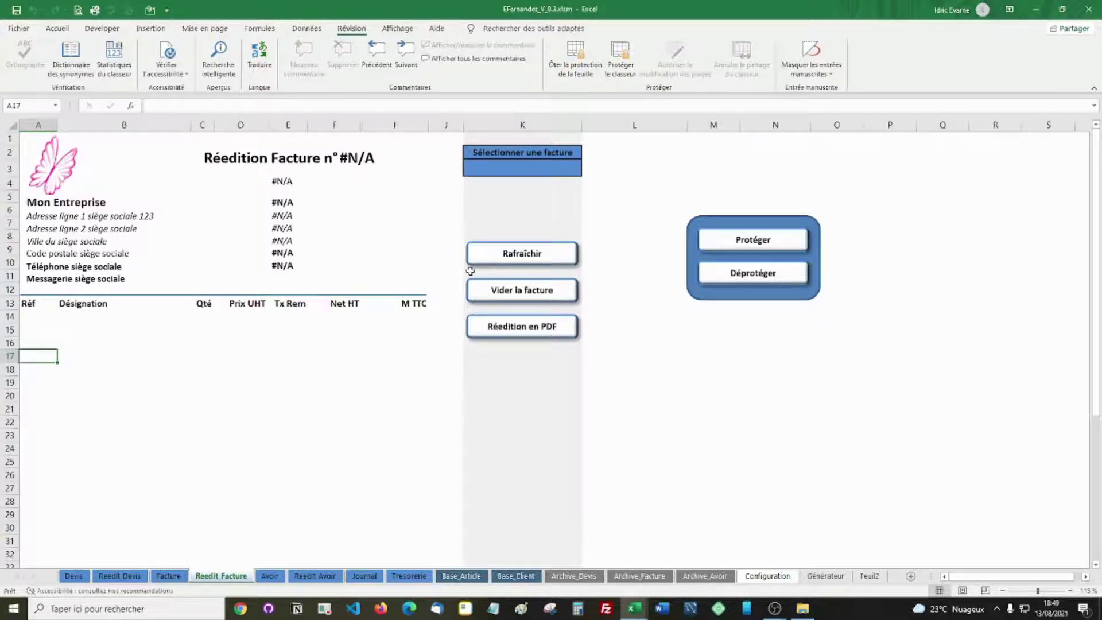
- Look up the last archived invoice in Archive_Facture and load invoice 4 with its article lines into Reedit_Facture
click(639, 576)
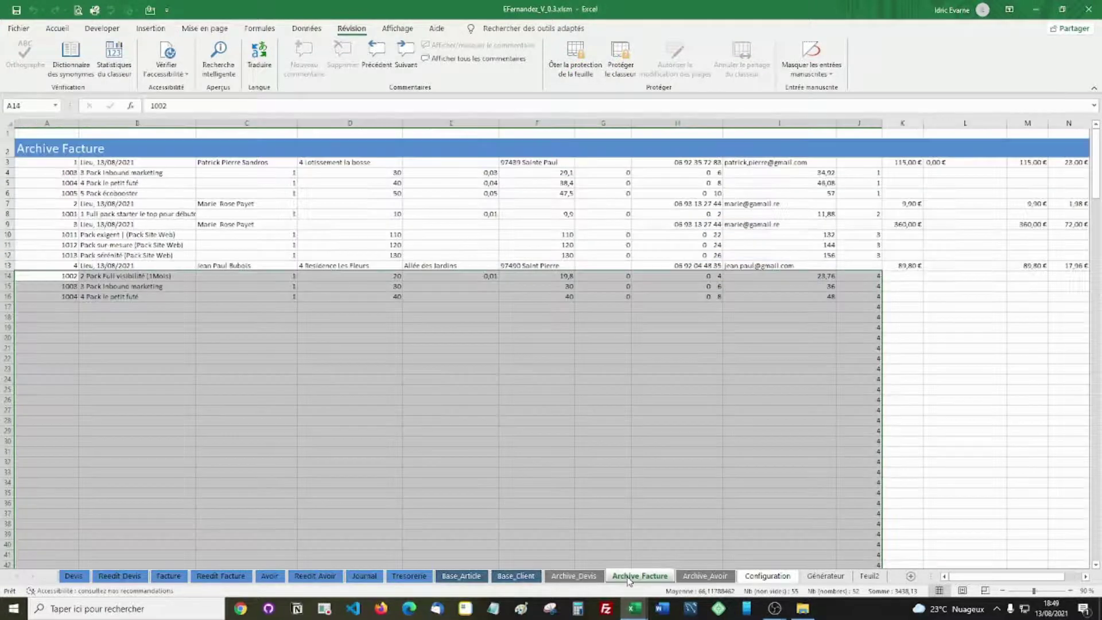
click(40, 264)
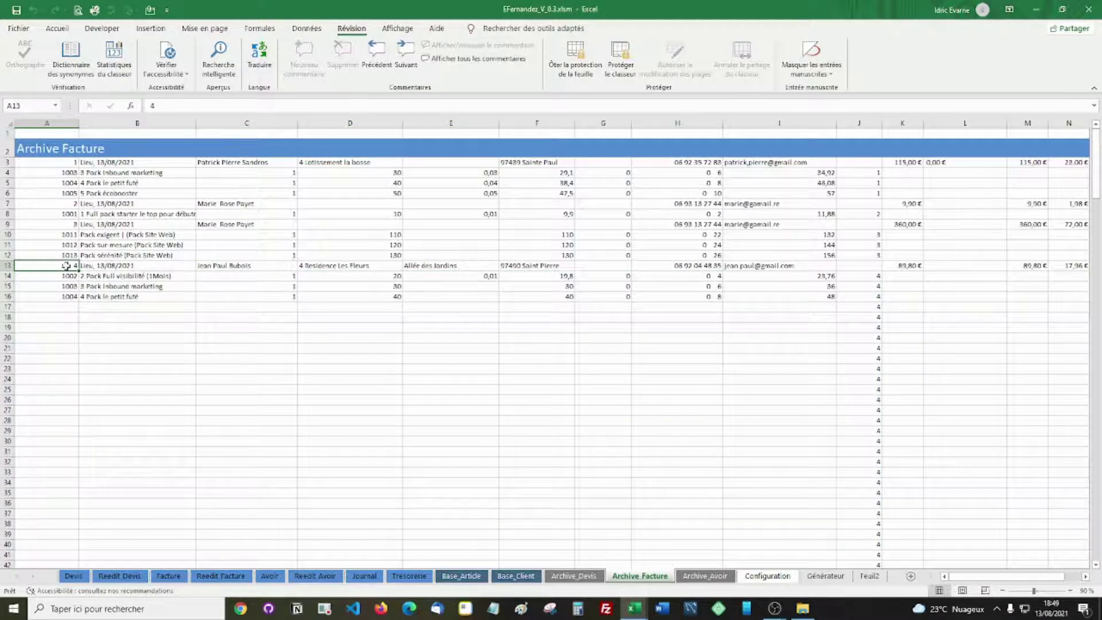
click(218, 576)
click(502, 167)
text(4)
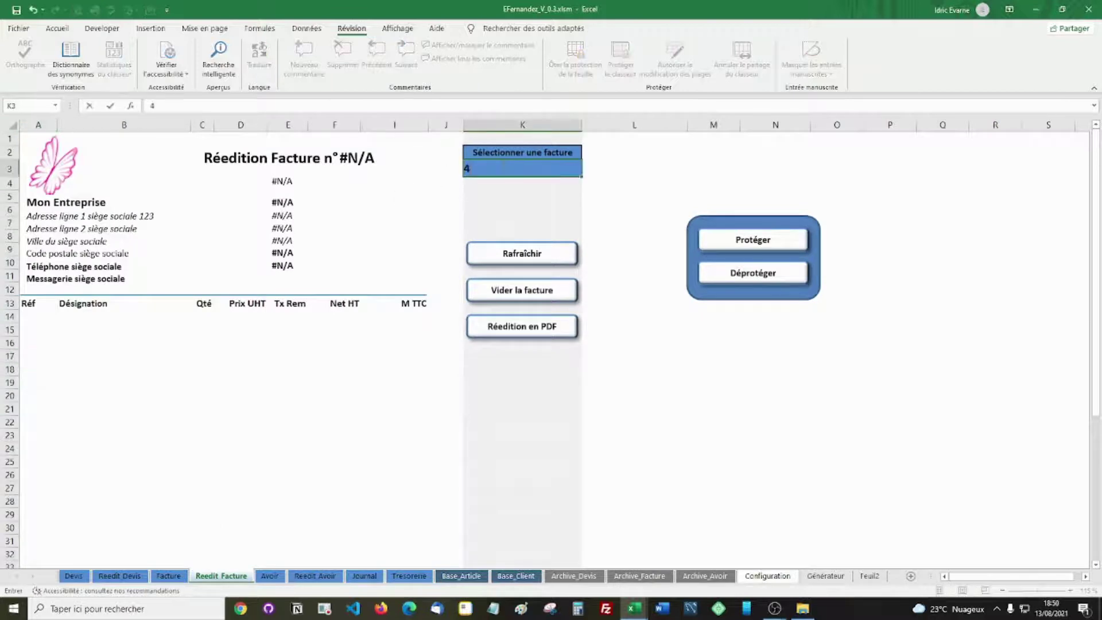
key(Return)
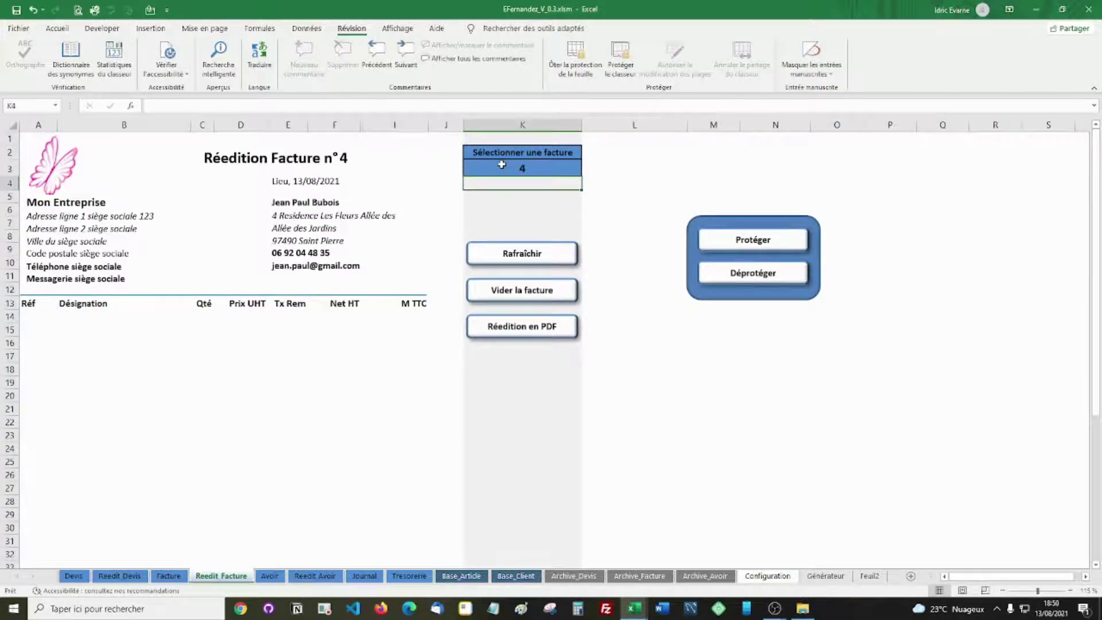
click(520, 254)
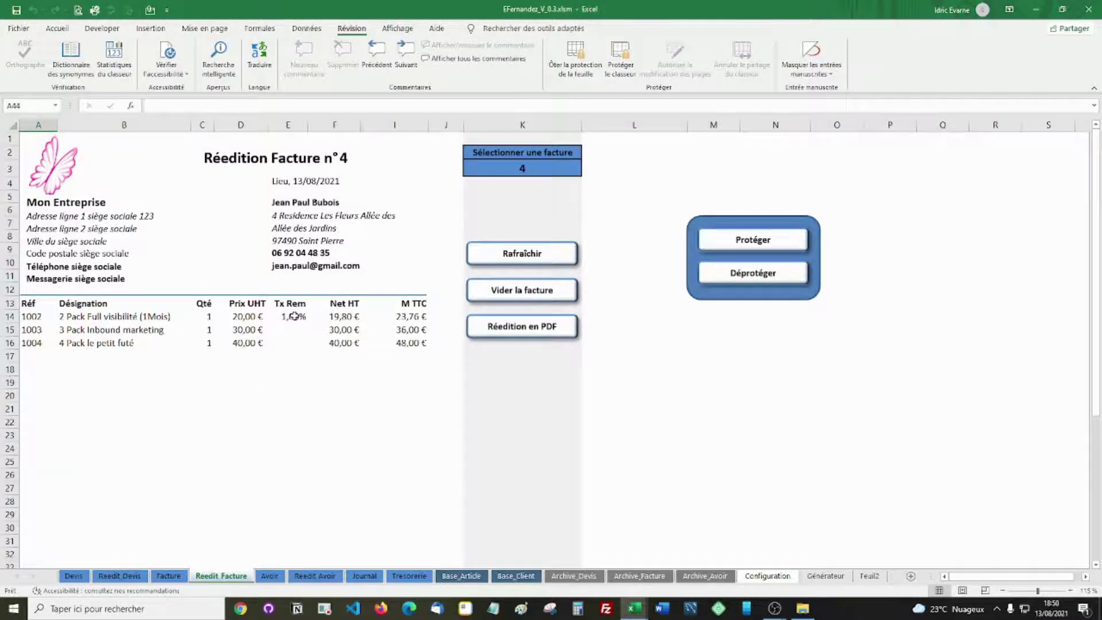
- Review the reissued invoice down to its totals and empty the reissue sheet
scroll(294, 316, down, 8)
scroll(294, 316, up, 8)
scroll(294, 315, down, 2)
scroll(295, 319, down, 5)
scroll(297, 327, up, 7)
click(522, 290)
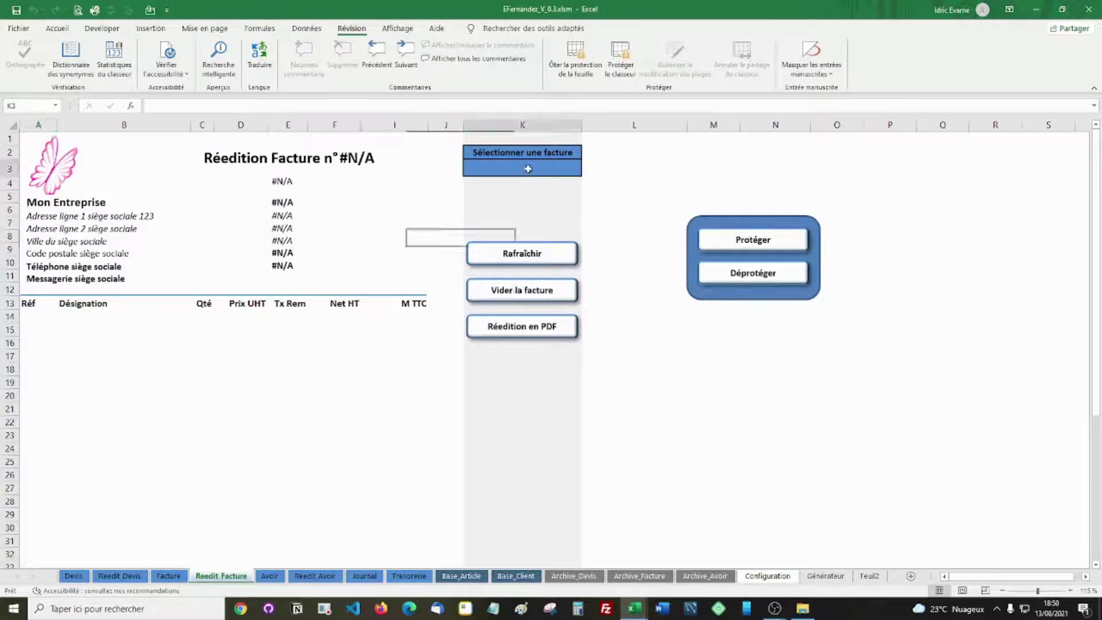
- Load invoice 4 on the reissue sheet with its article lines, export it as a PDF and close the PDF
text(4)
key(Return)
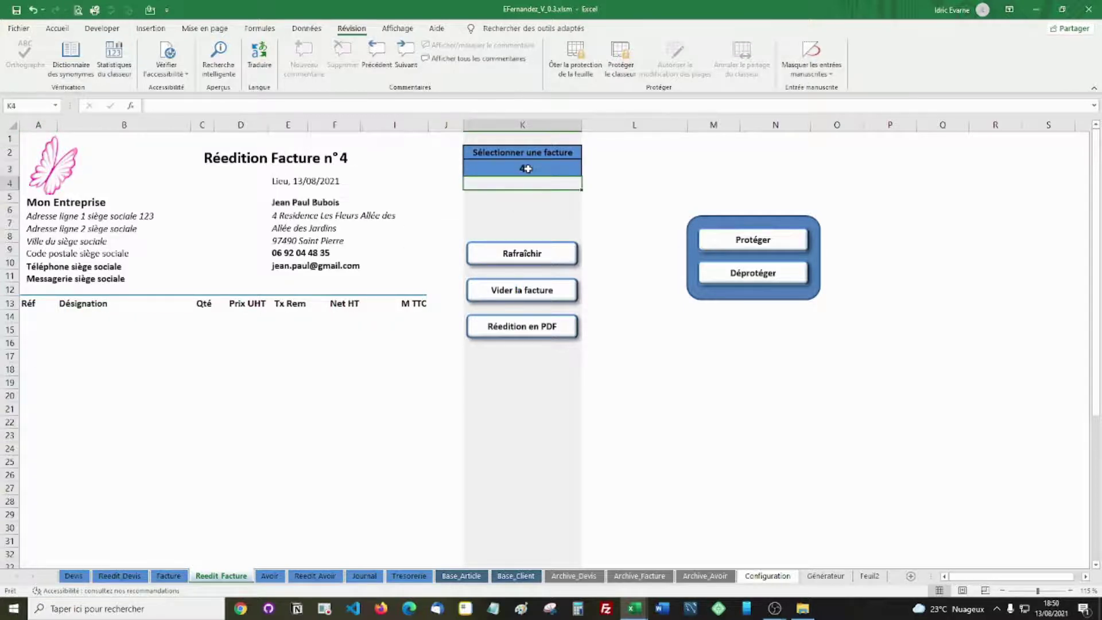
click(534, 253)
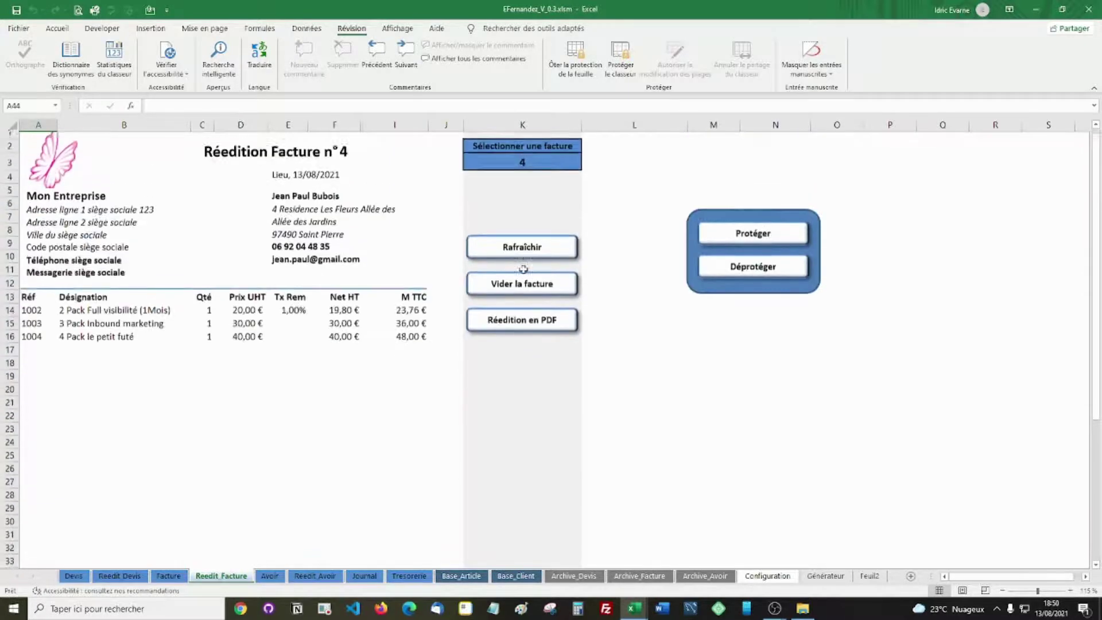
click(521, 331)
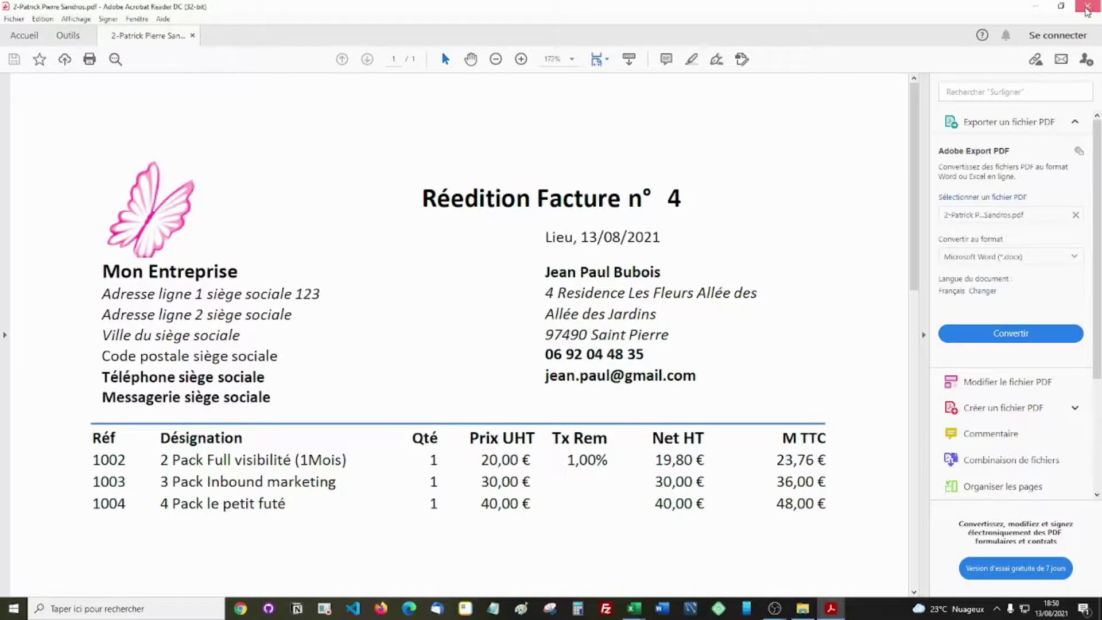
click(1086, 8)
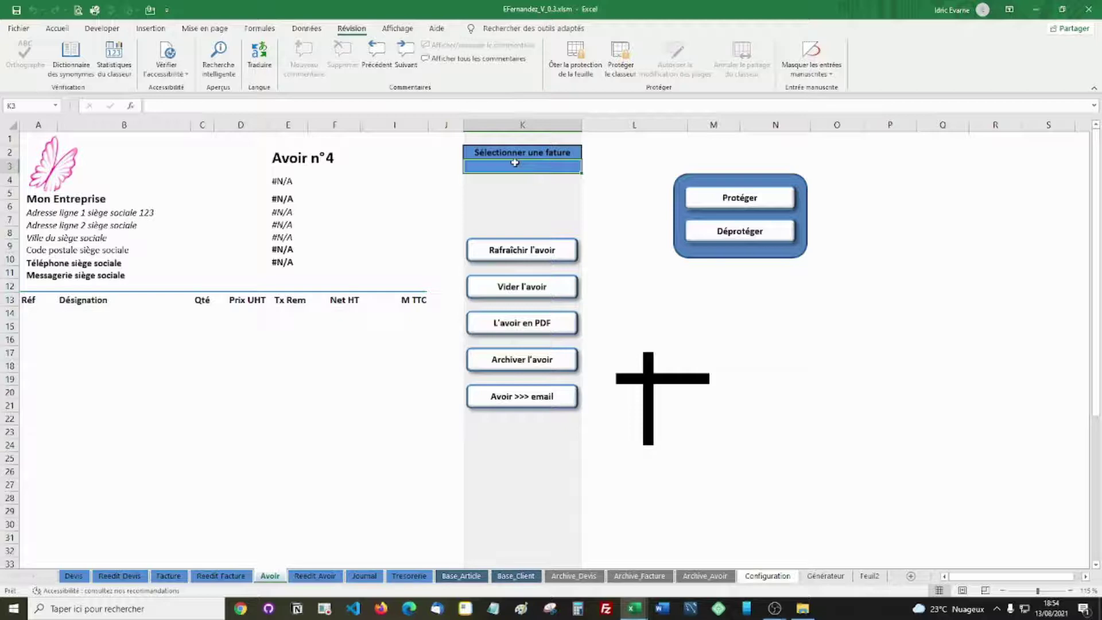
- Select invoice 4 on the Avoir sheet and refresh the credit note with its article lines
text(4)
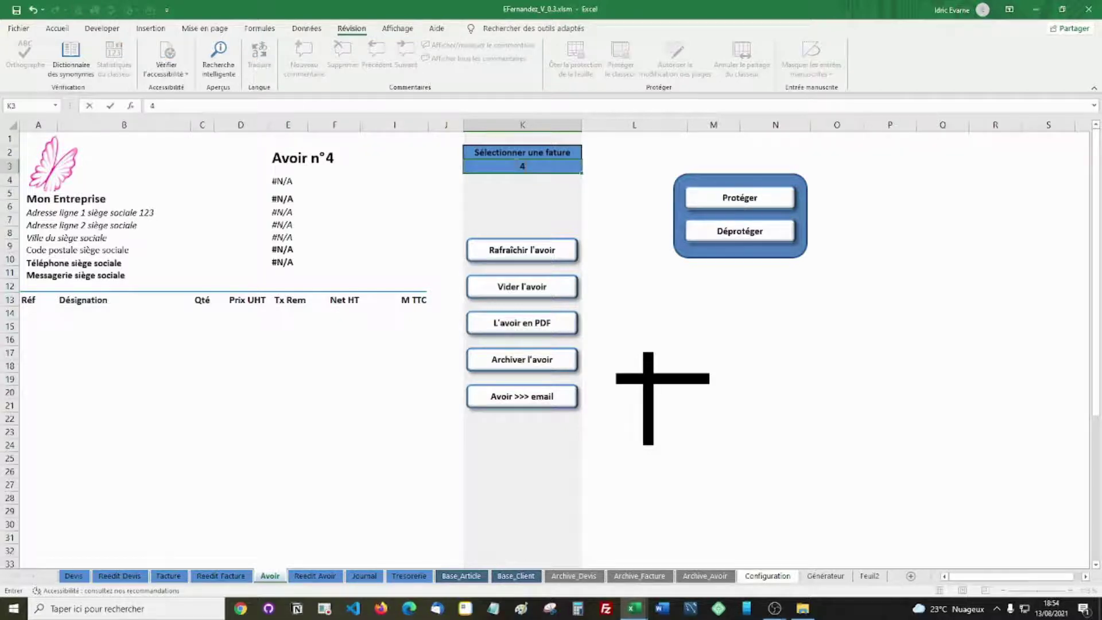
key(Return)
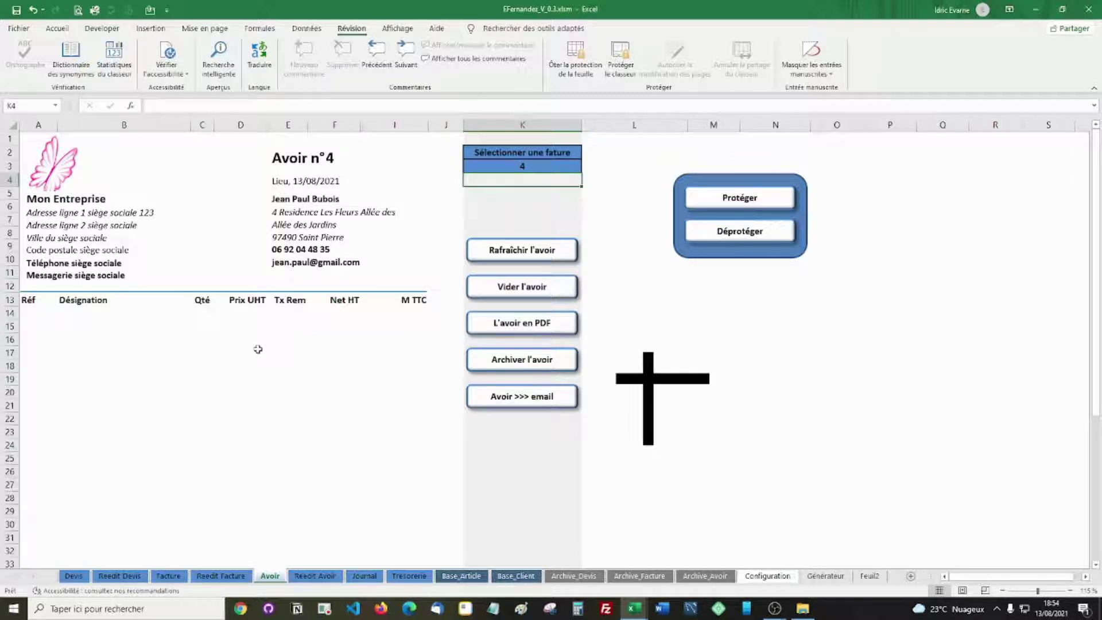
click(521, 249)
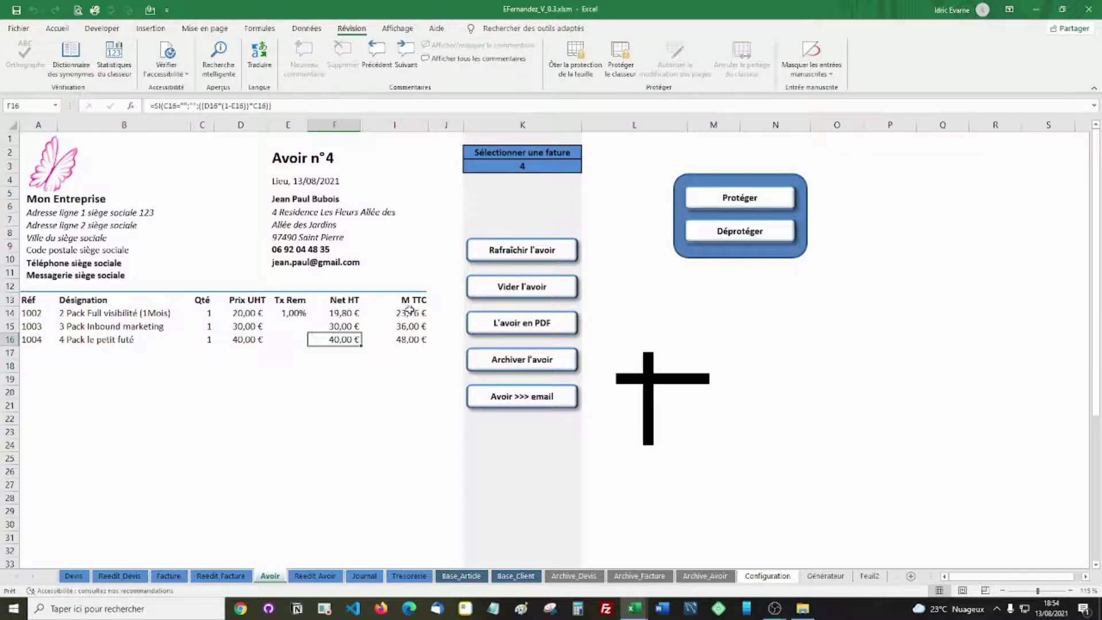
- Set the quantities of articles 1003 and 1004 to 0 on the credit note and check its totals
click(210, 327)
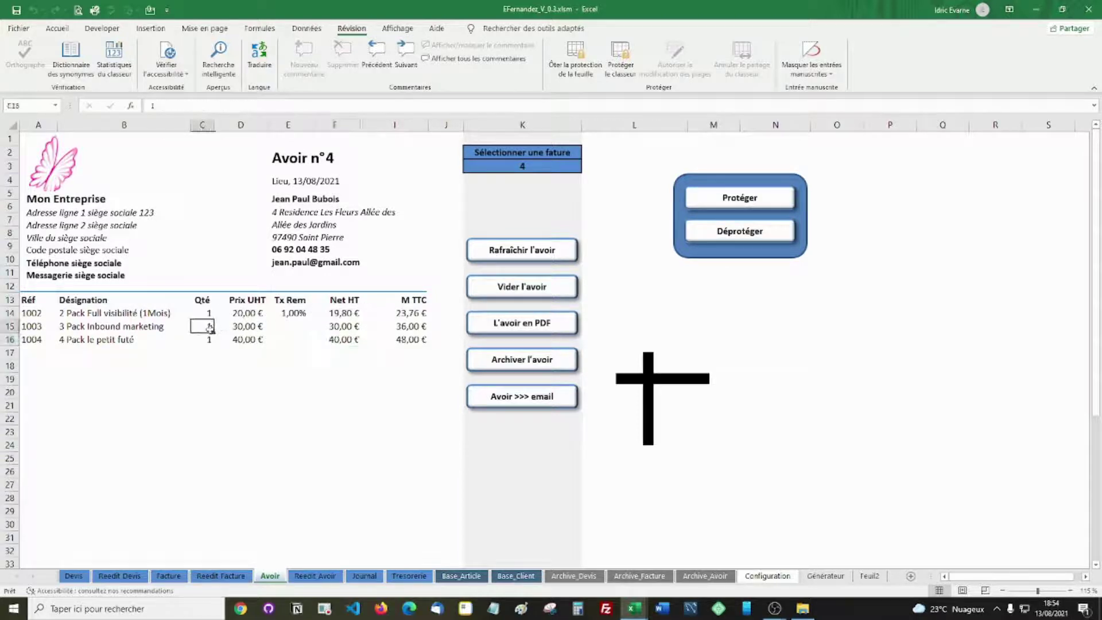
text(0)
key(Return)
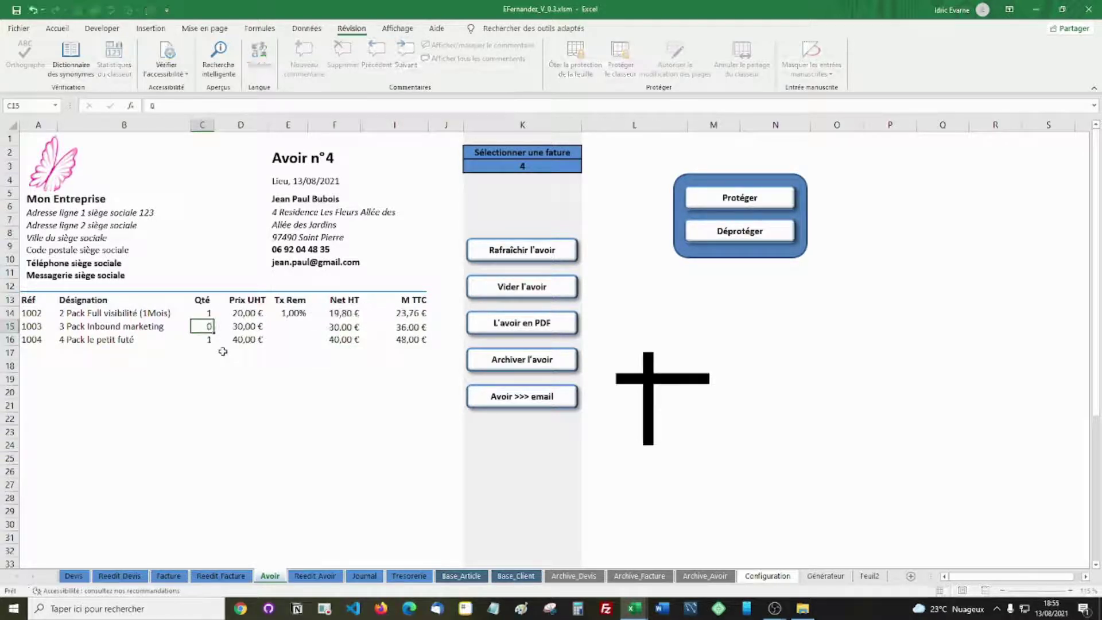
text(0)
key(Return)
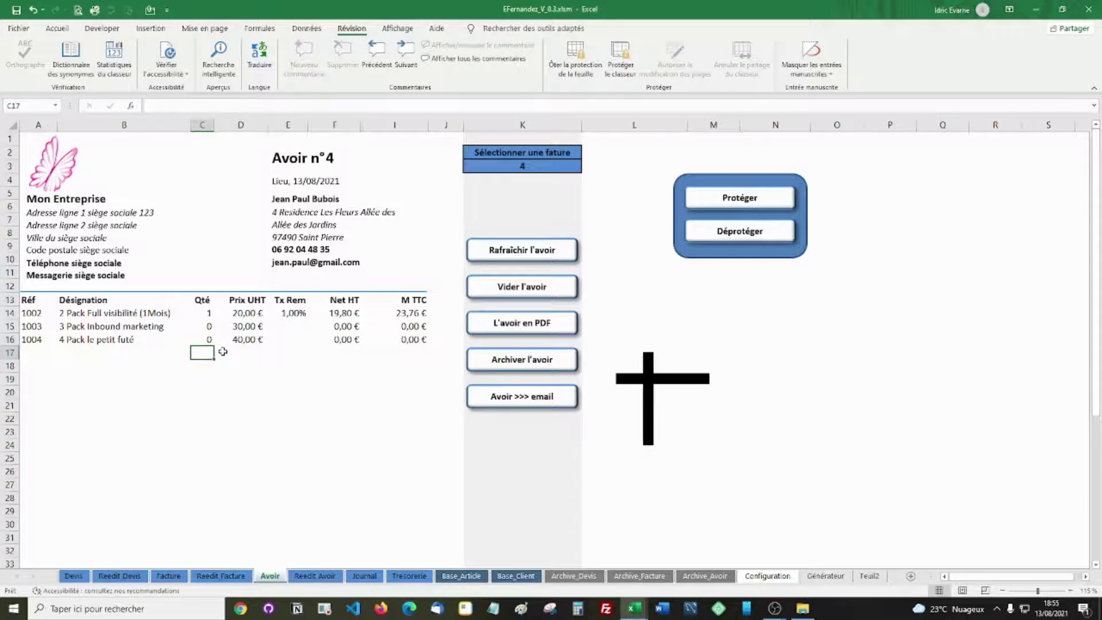
click(273, 404)
scroll(270, 406, down, 7)
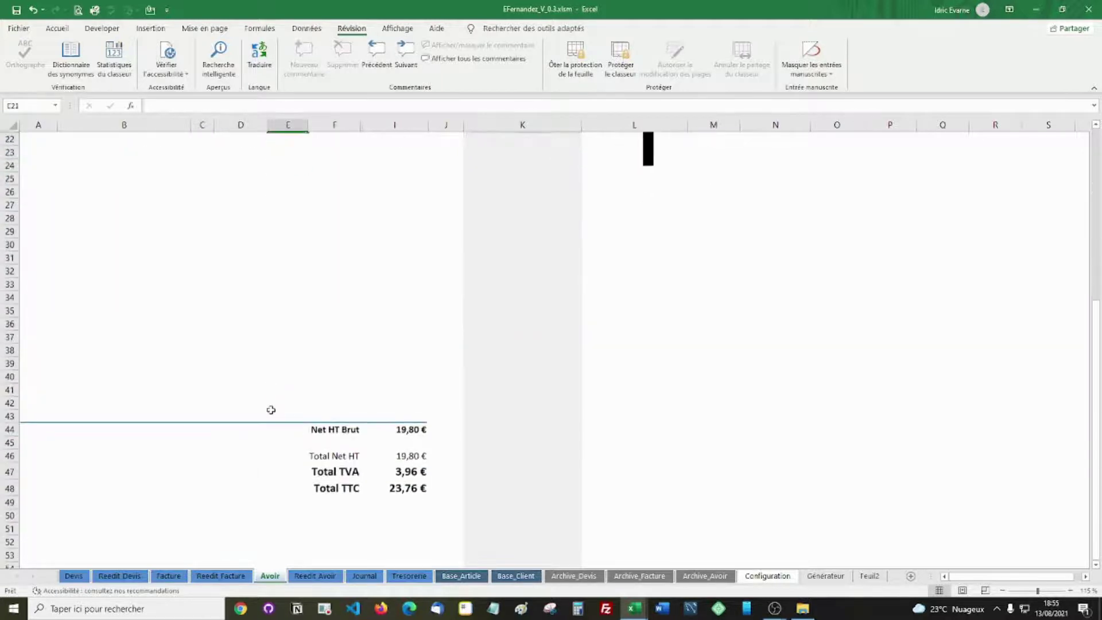
scroll(382, 492, up, 7)
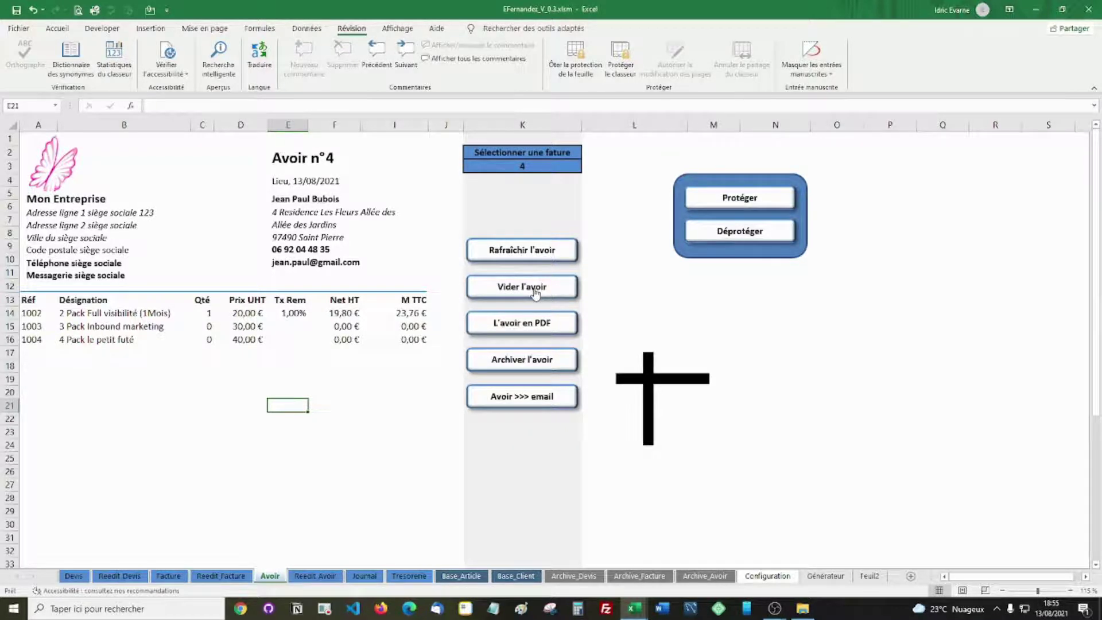
- Export the credit note as a PDF, look through it and close the PDF
click(517, 323)
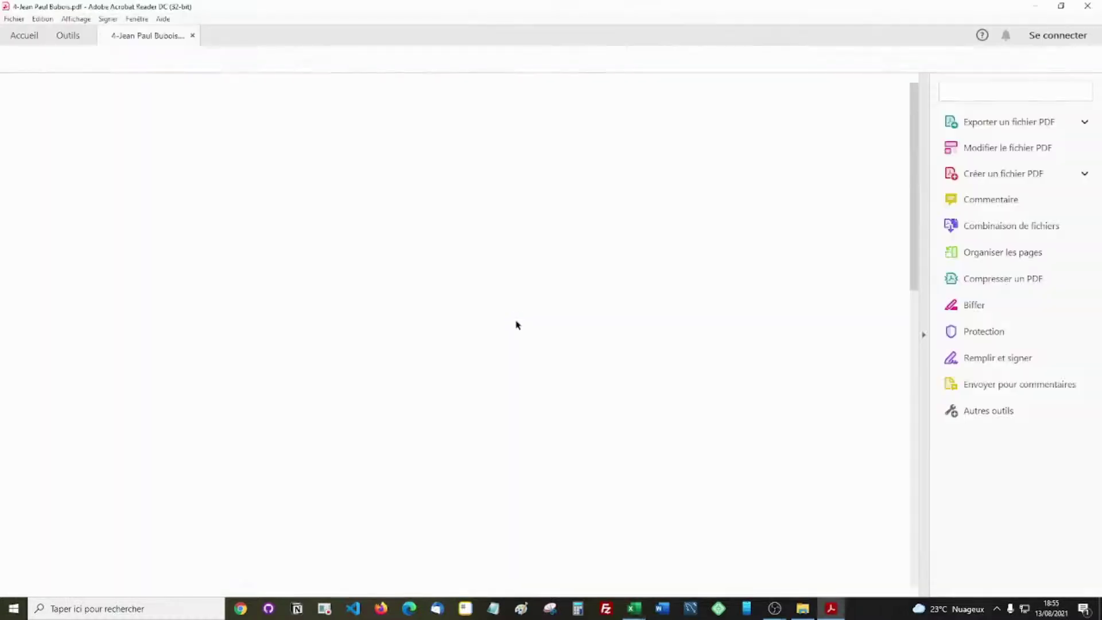
scroll(517, 324, down, 5)
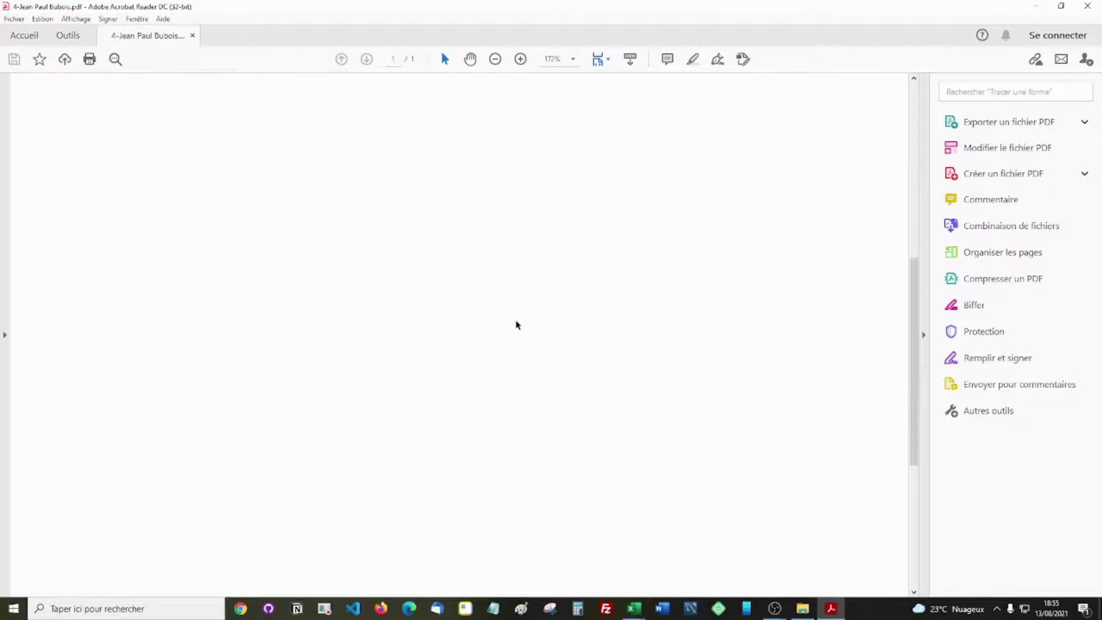
scroll(518, 325, up, 5)
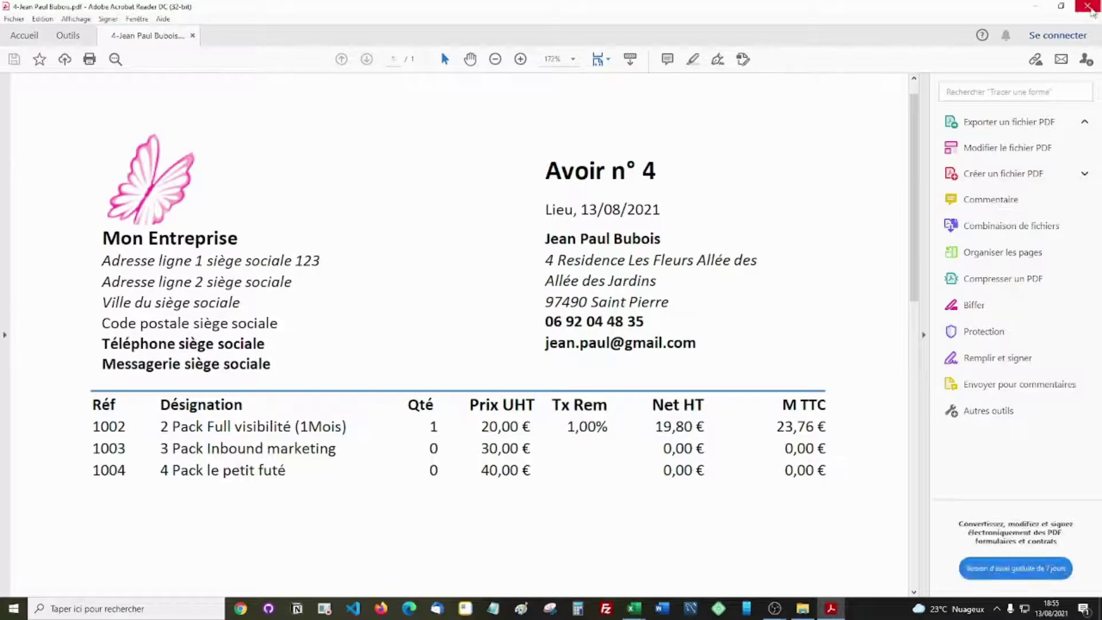
click(1088, 8)
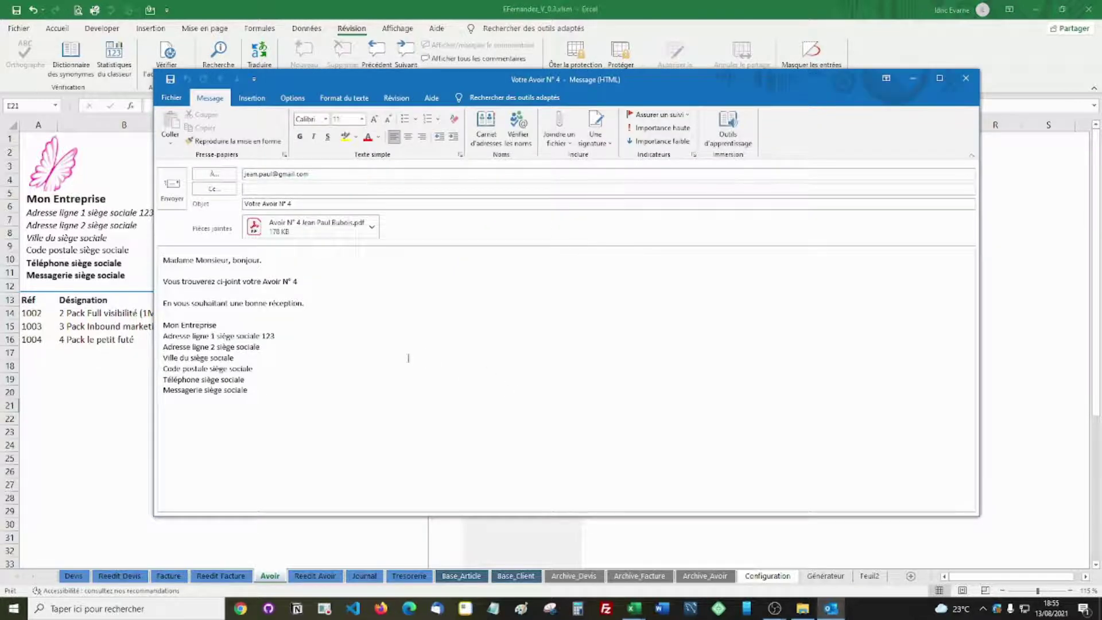
- Review the recipient, subject and body text of the prepared credit note email
click(325, 174)
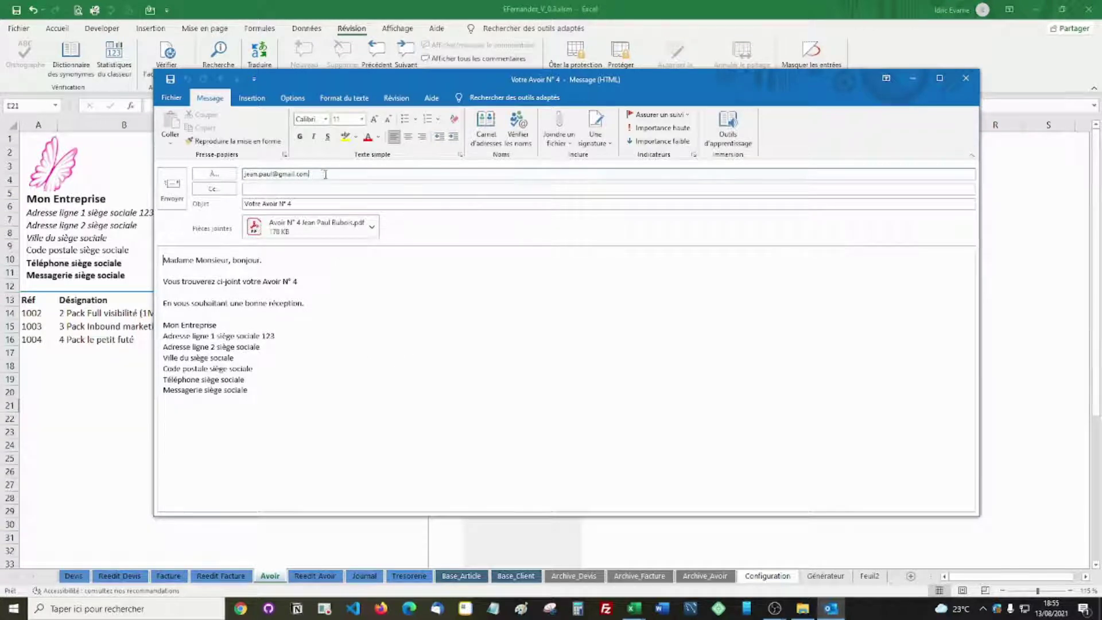
double_click(325, 174)
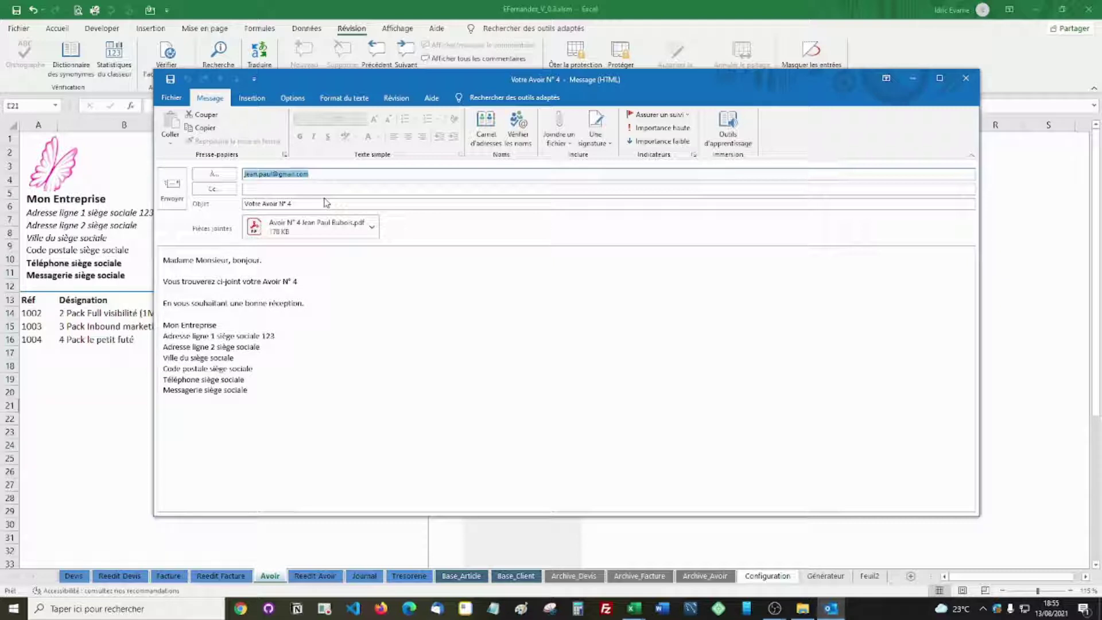
click(270, 204)
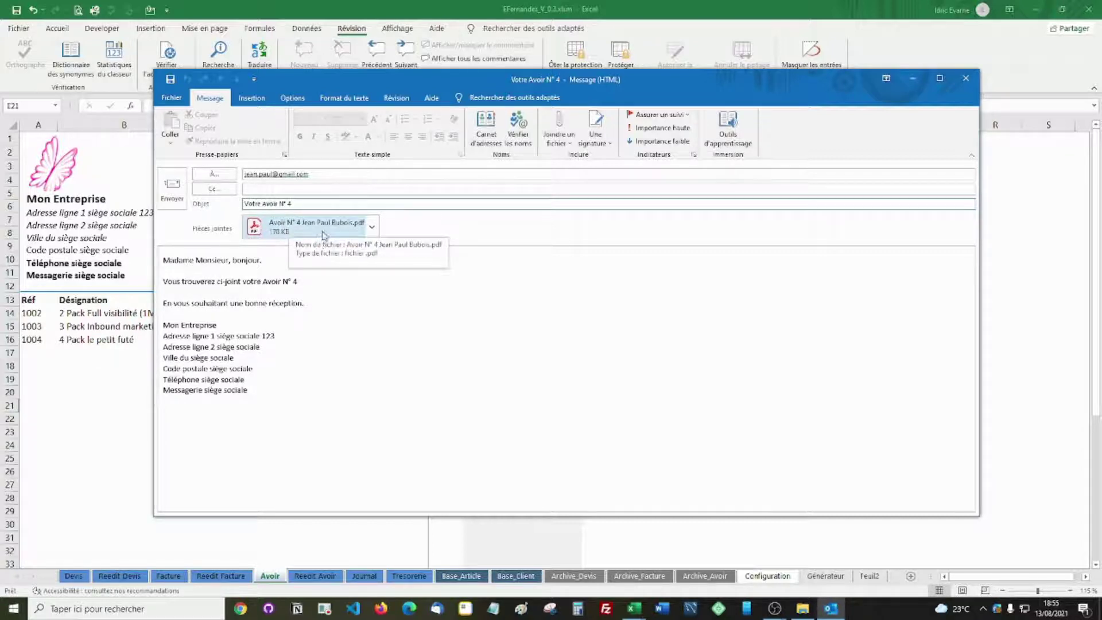
drag(256, 383, 166, 261)
click(301, 305)
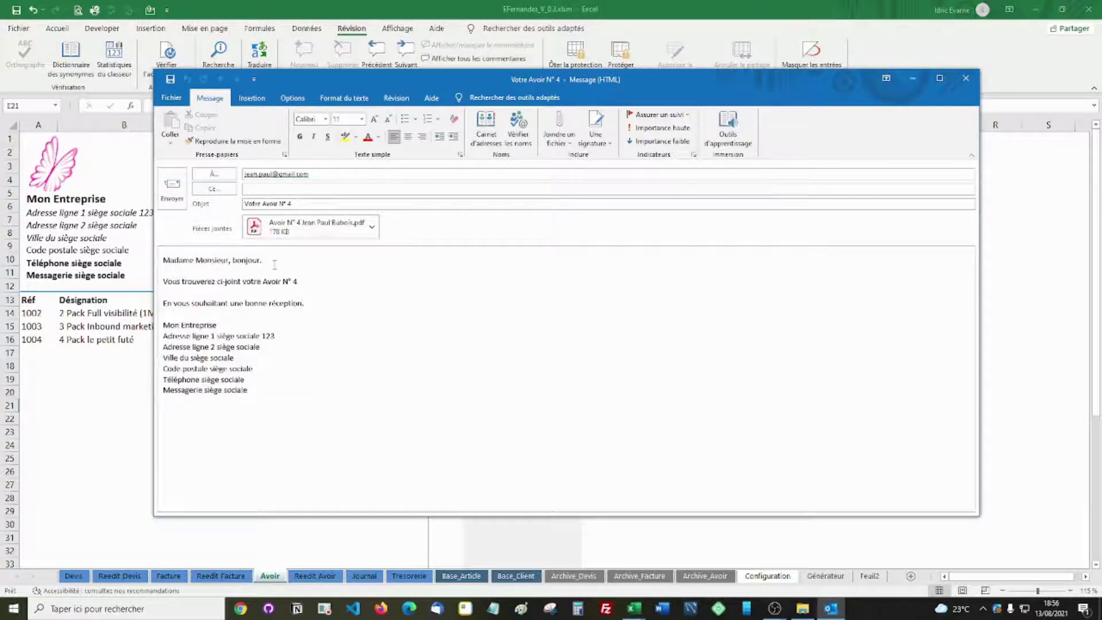
- Remove "bonjour." from the greeting of the credit note email and close the message
double_click(246, 261)
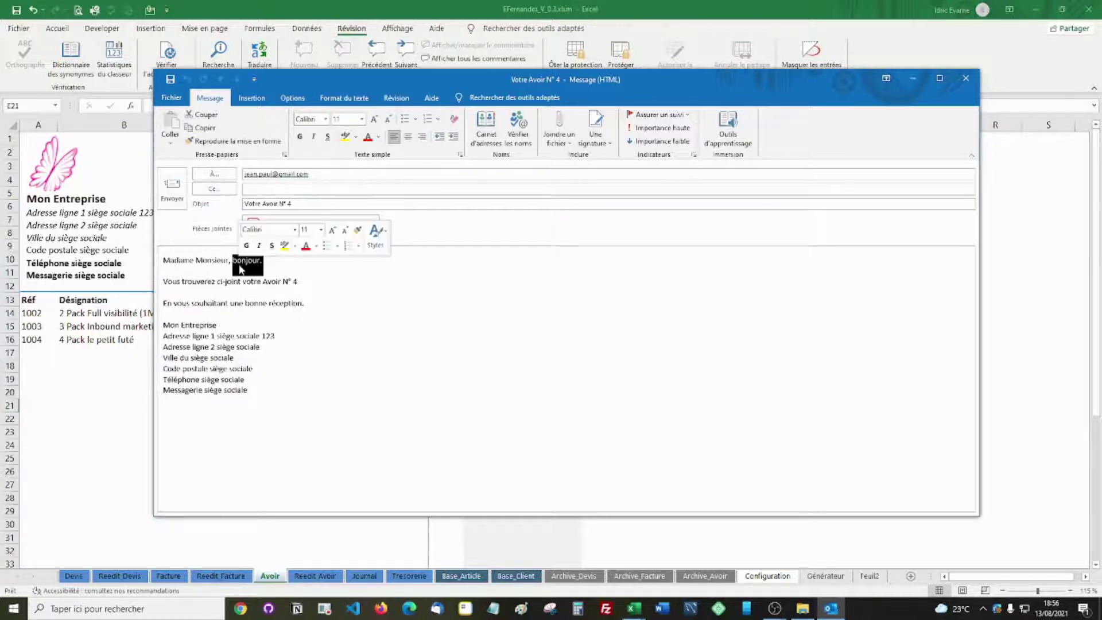
click(234, 260)
click(262, 260)
key(BackSpace)
key(BackSpace)
key(BackSpace)
key(BackSpace)
key(BackSpace)
key(BackSpace)
key(BackSpace)
key(BackSpace)
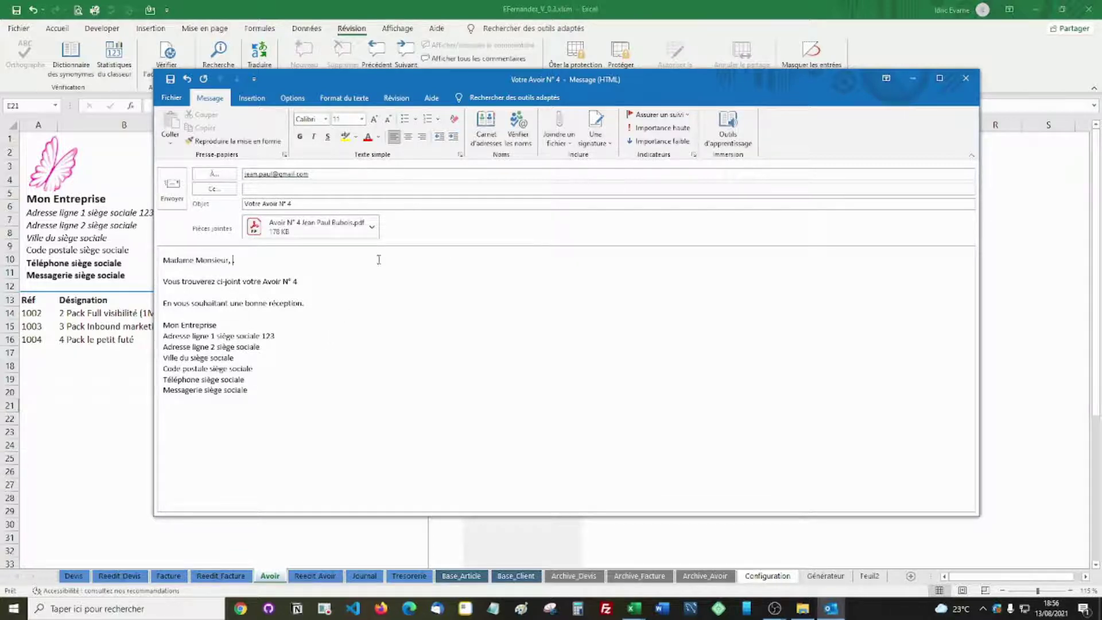
click(962, 82)
click(552, 336)
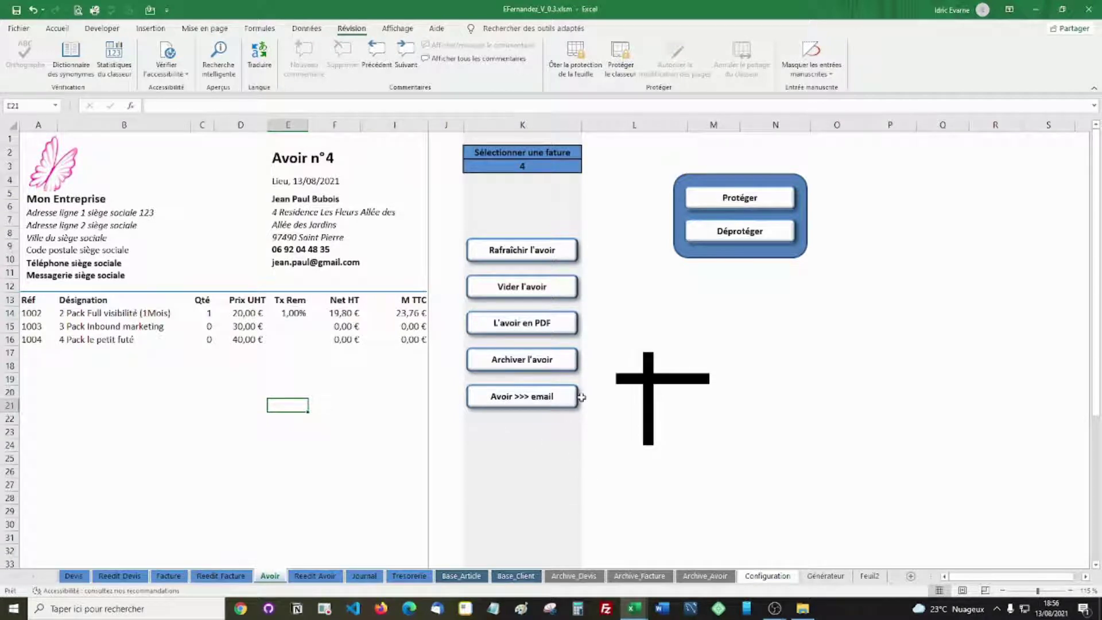
- Archive credit note 4 from the Avoir sheet
click(506, 361)
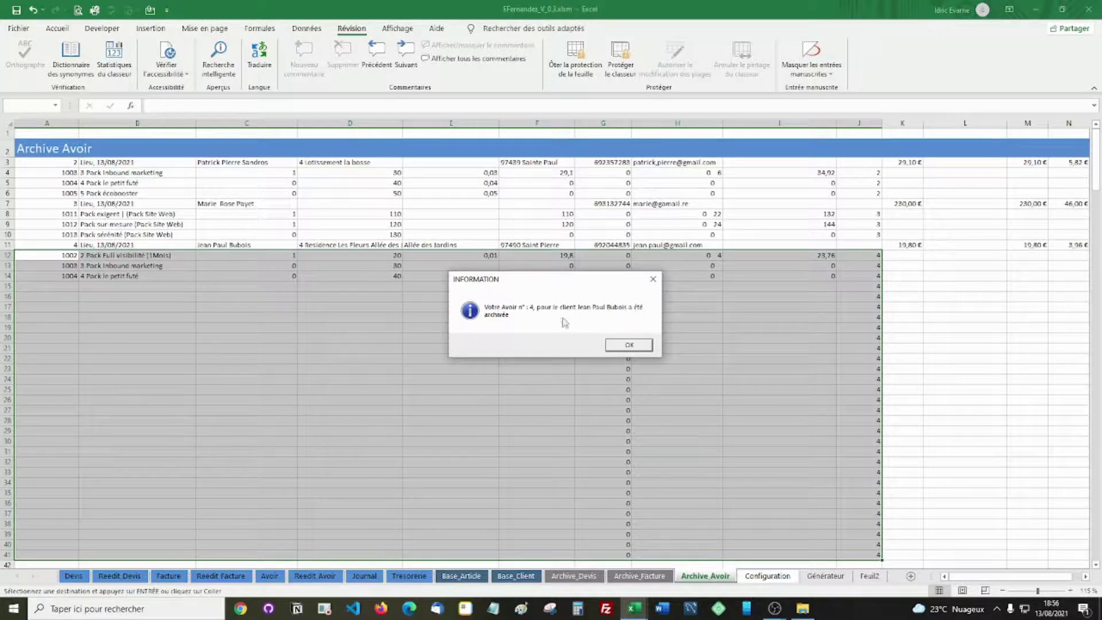
click(630, 346)
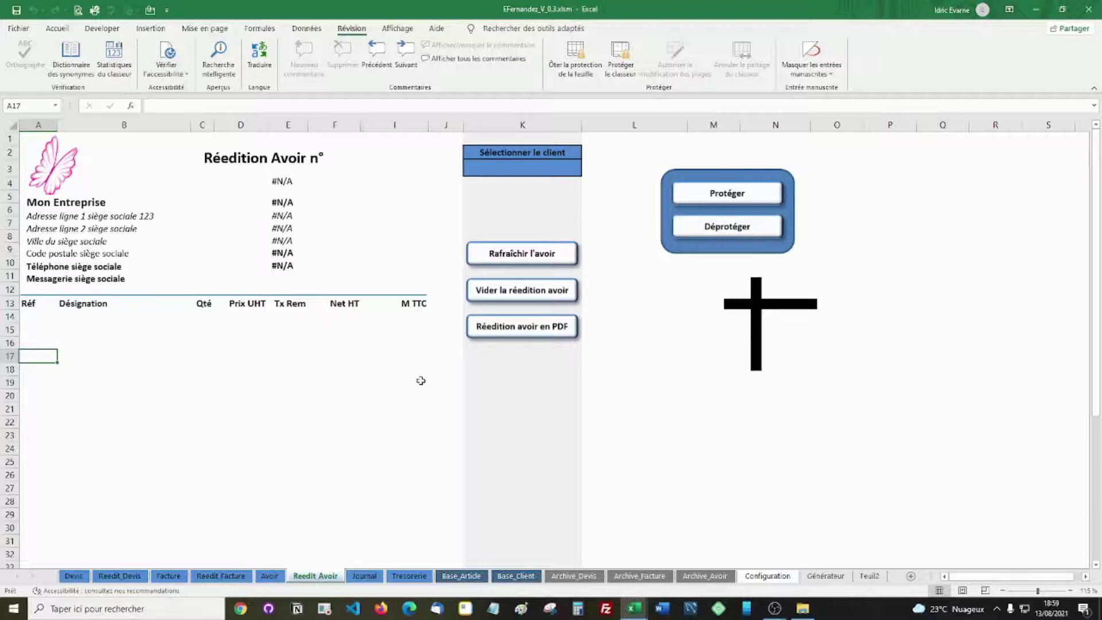
- Load credit note 2 with its article lines on the Reedit_Avoir sheet and look it over
click(544, 170)
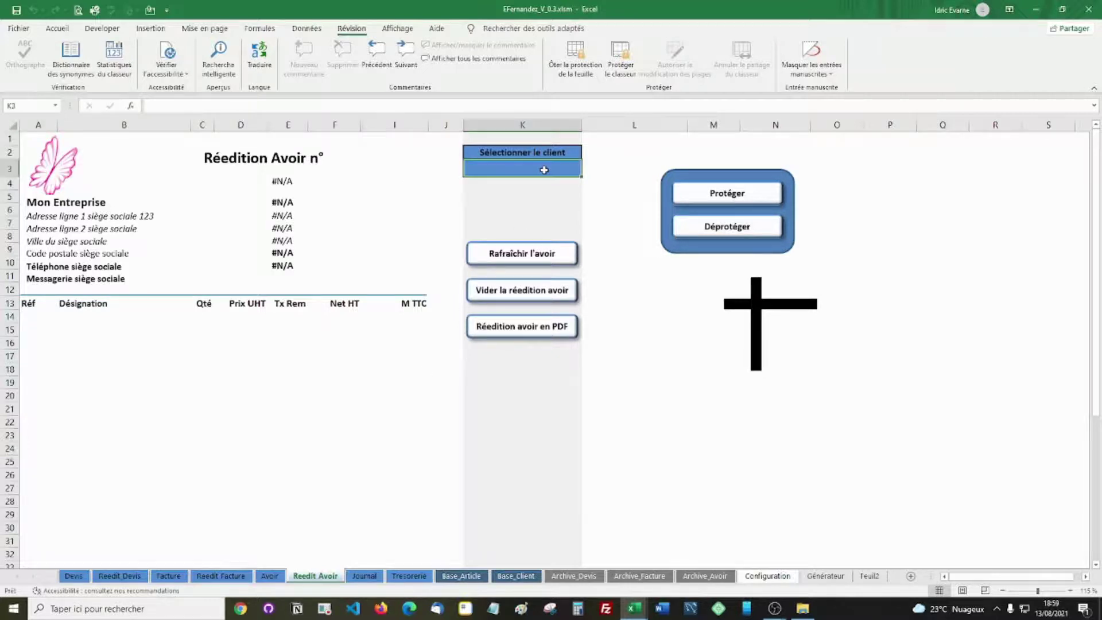
text(2)
key(Return)
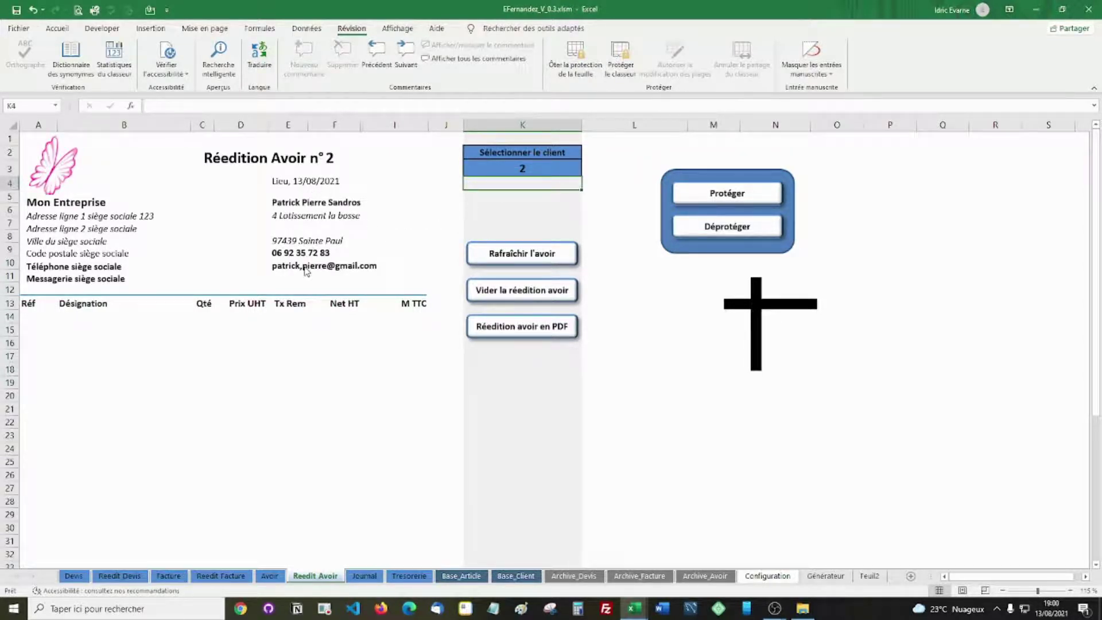
click(516, 254)
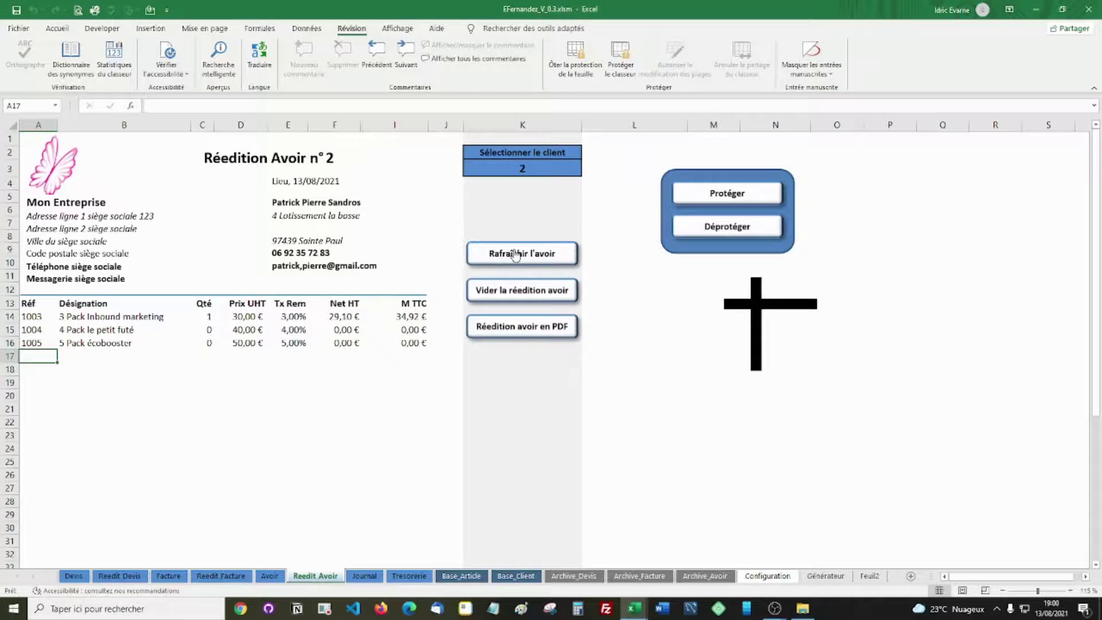
scroll(335, 282, down, 7)
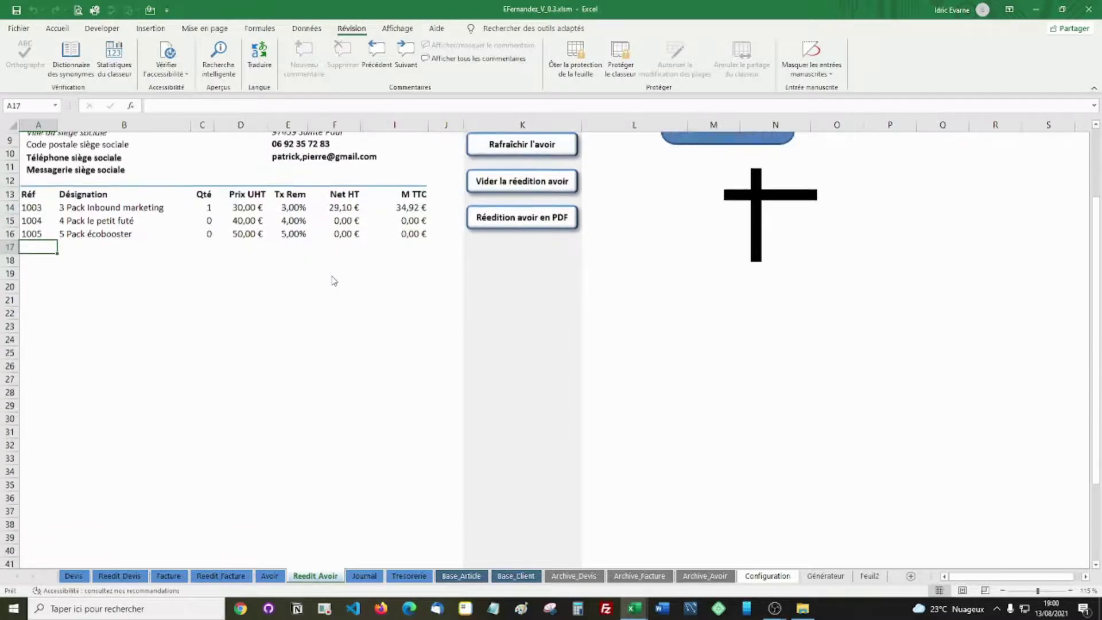
scroll(334, 282, up, 7)
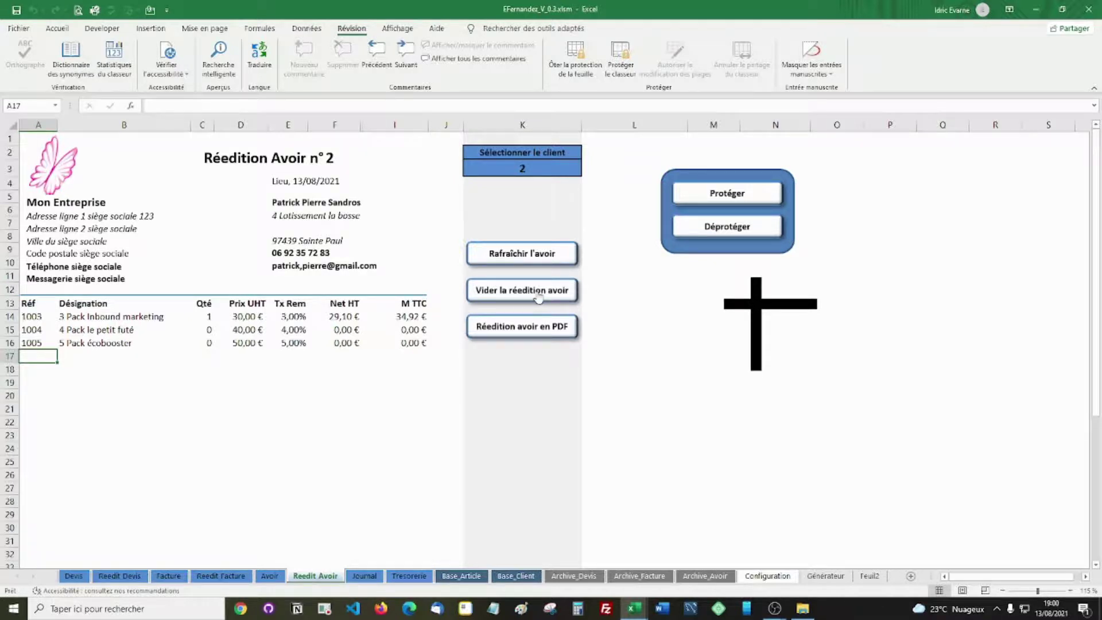
- Export the reissued credit note as a PDF, close the PDF and empty the reissue sheet
click(521, 327)
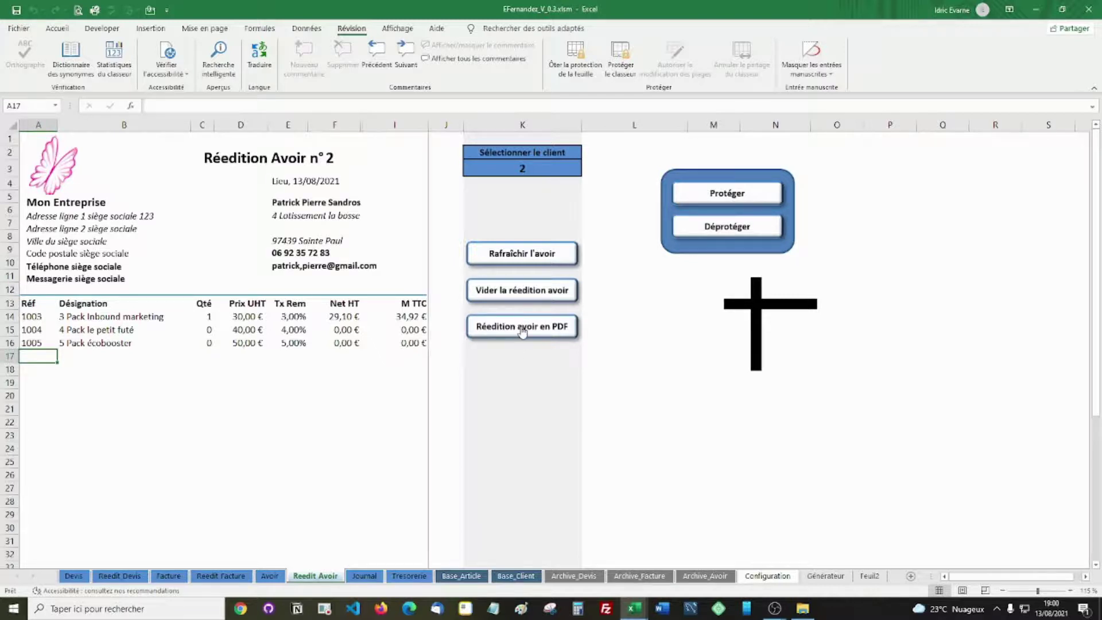
scroll(597, 281, down, 10)
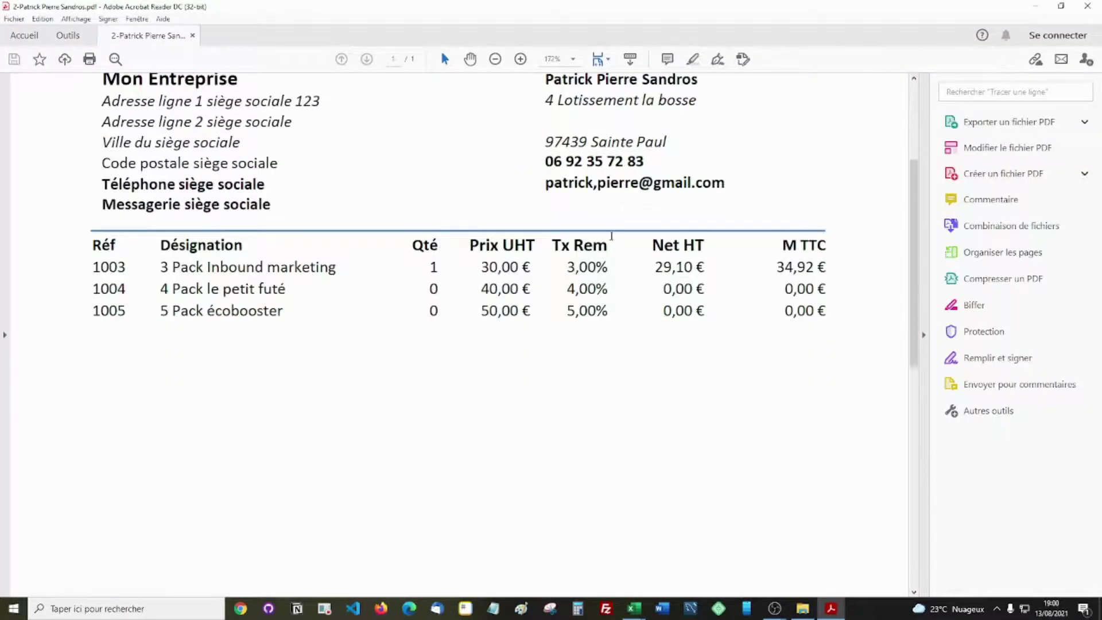
scroll(594, 284, up, 10)
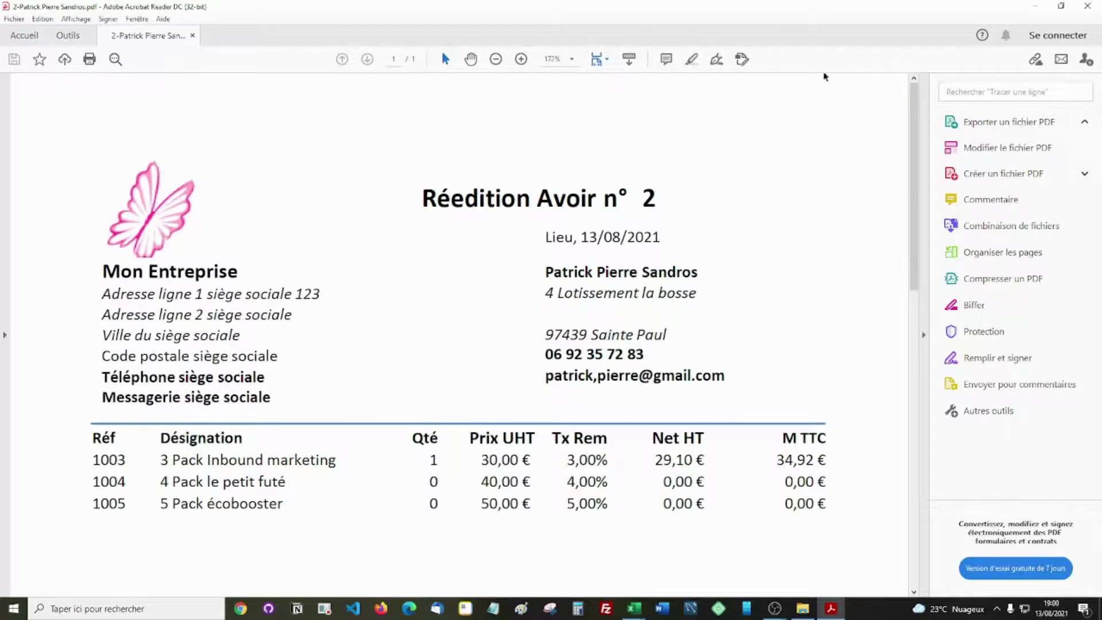
click(1087, 6)
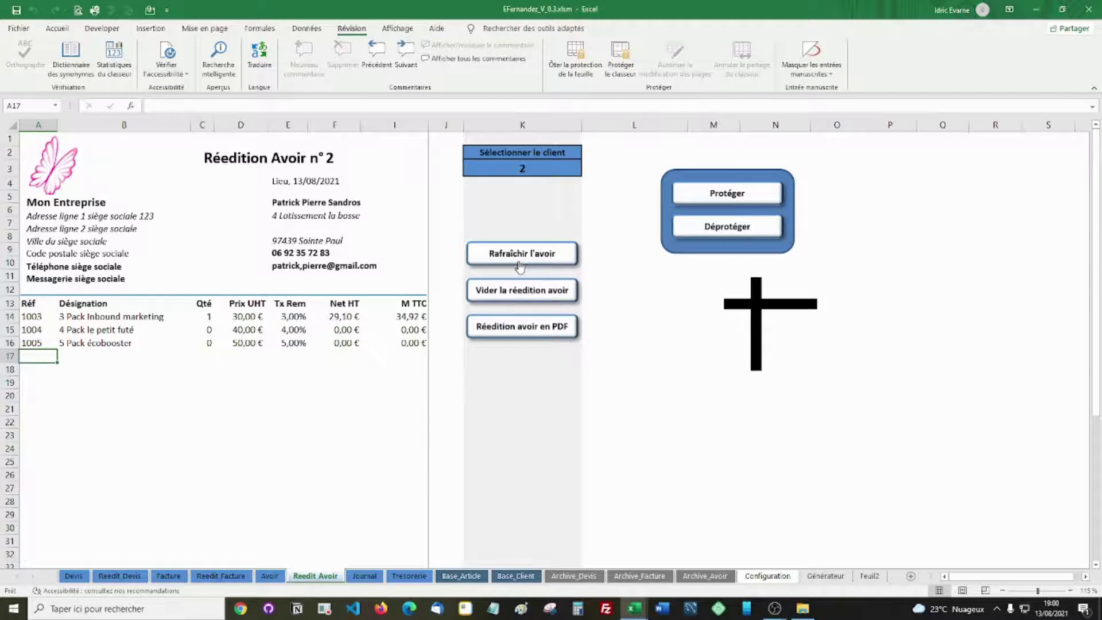
click(514, 293)
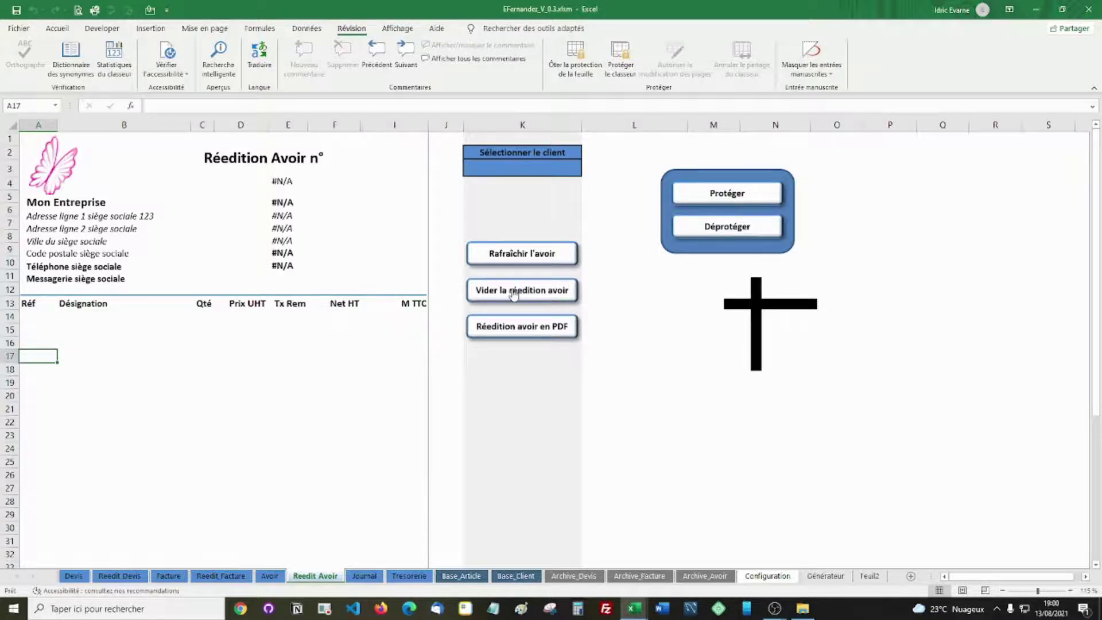
- Check the credit note numbers in Archive_Avoir, then reload credit note 2 with its article lines on the Reedit_Avoir sheet
click(485, 170)
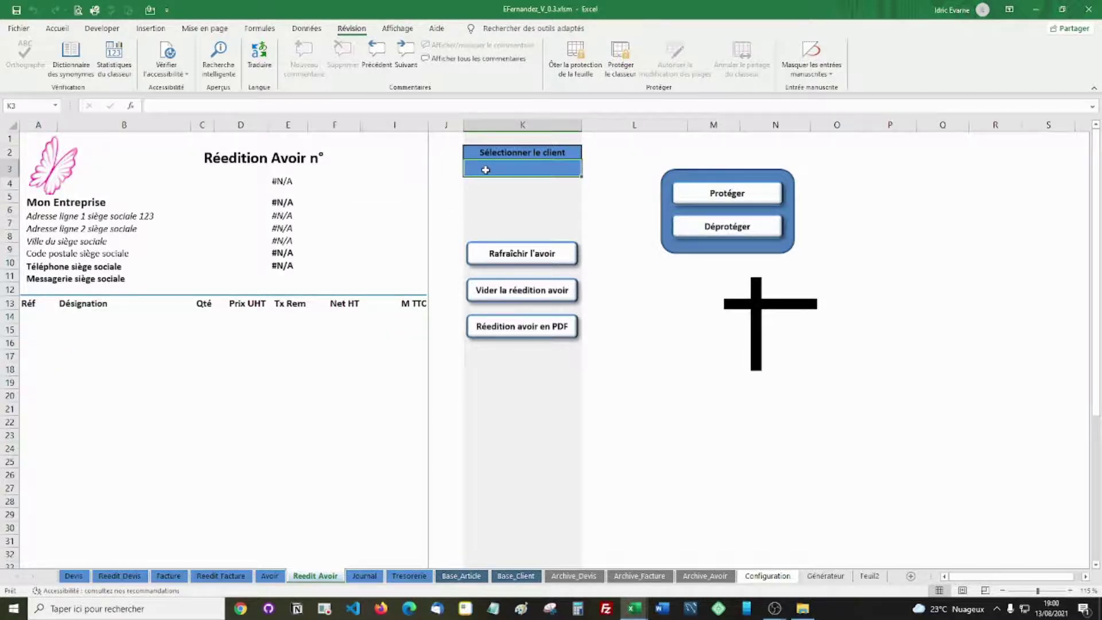
click(705, 577)
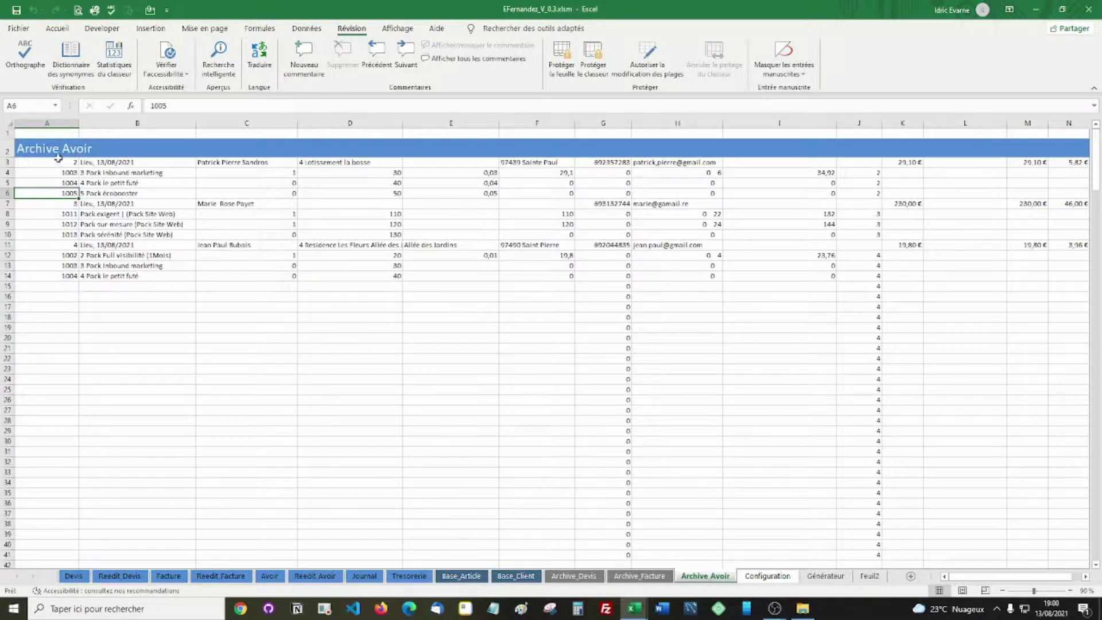
click(315, 575)
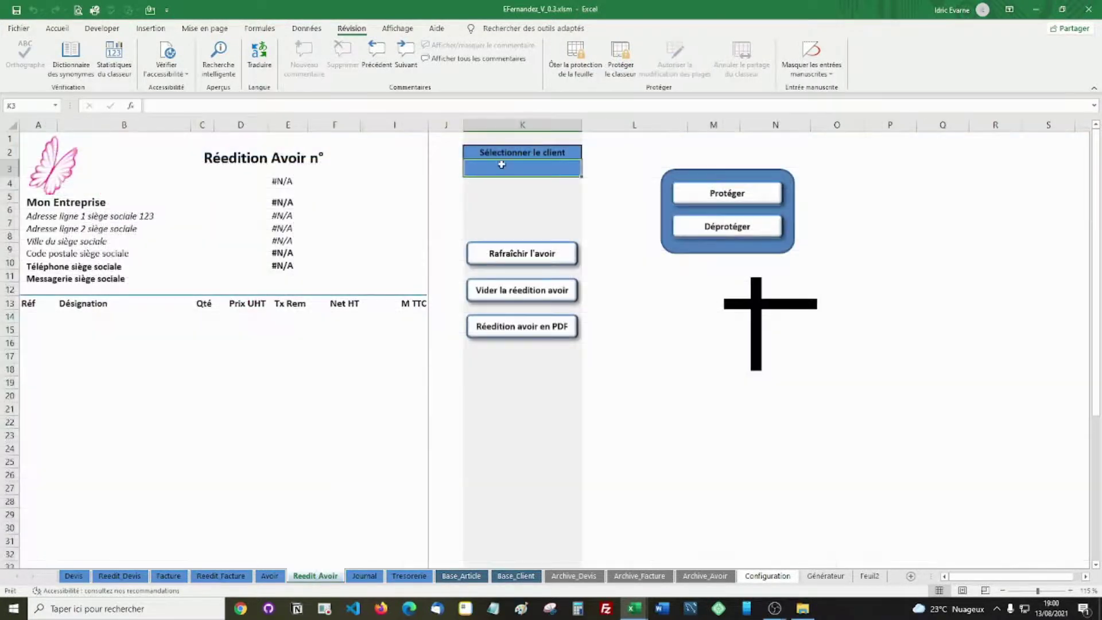
text(2)
key(Return)
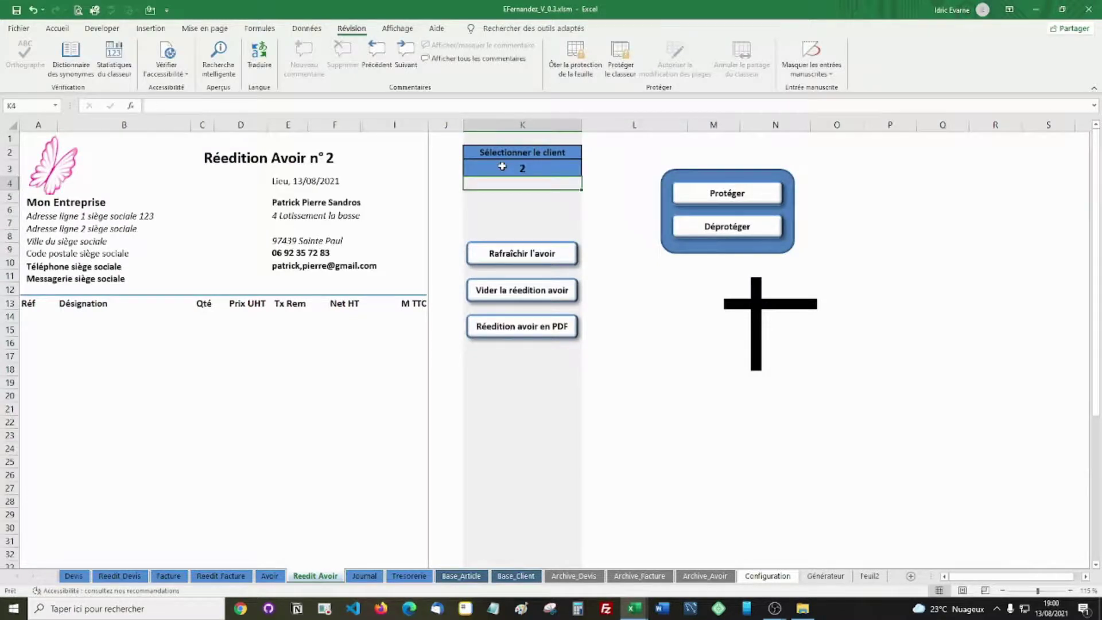
click(504, 253)
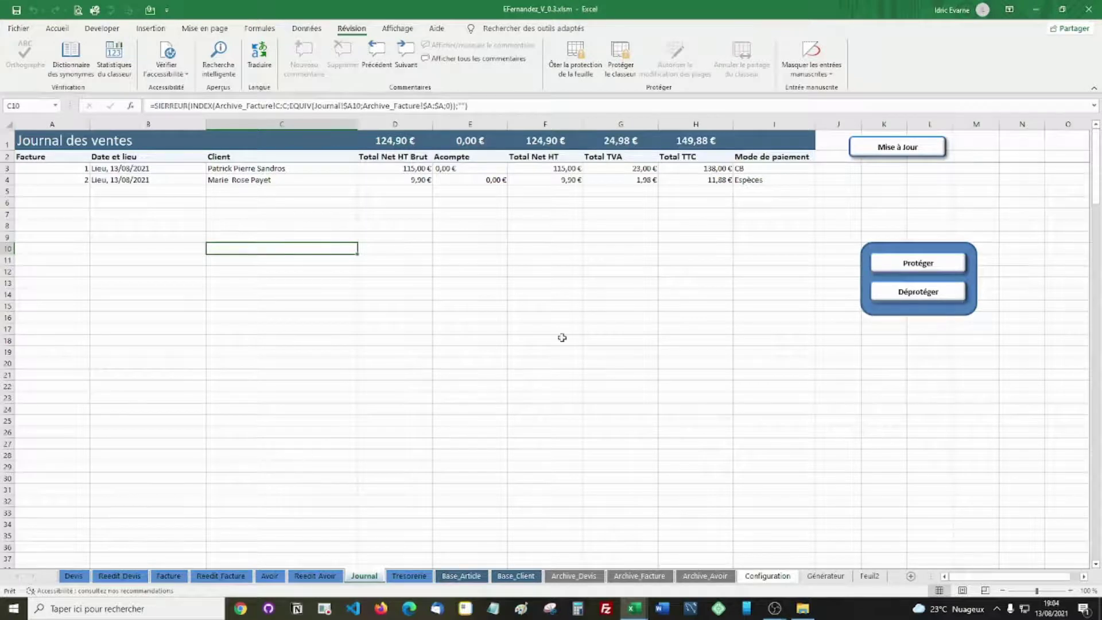
- Update the sales journal and select the gross net totals and deposit amounts of the listed invoices
click(879, 149)
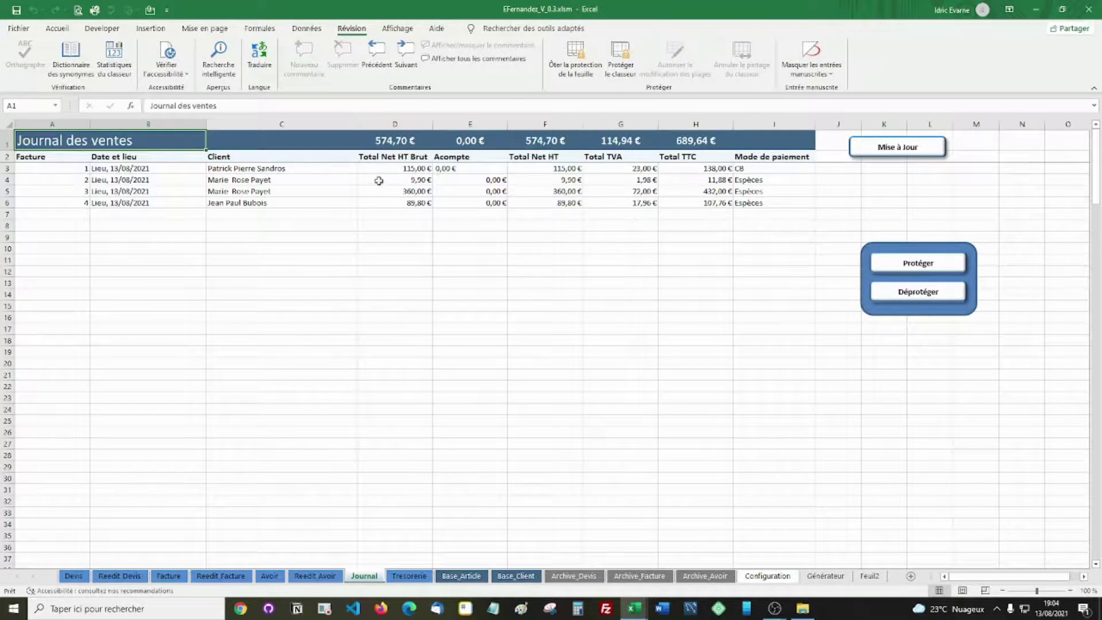
drag(386, 167, 395, 203)
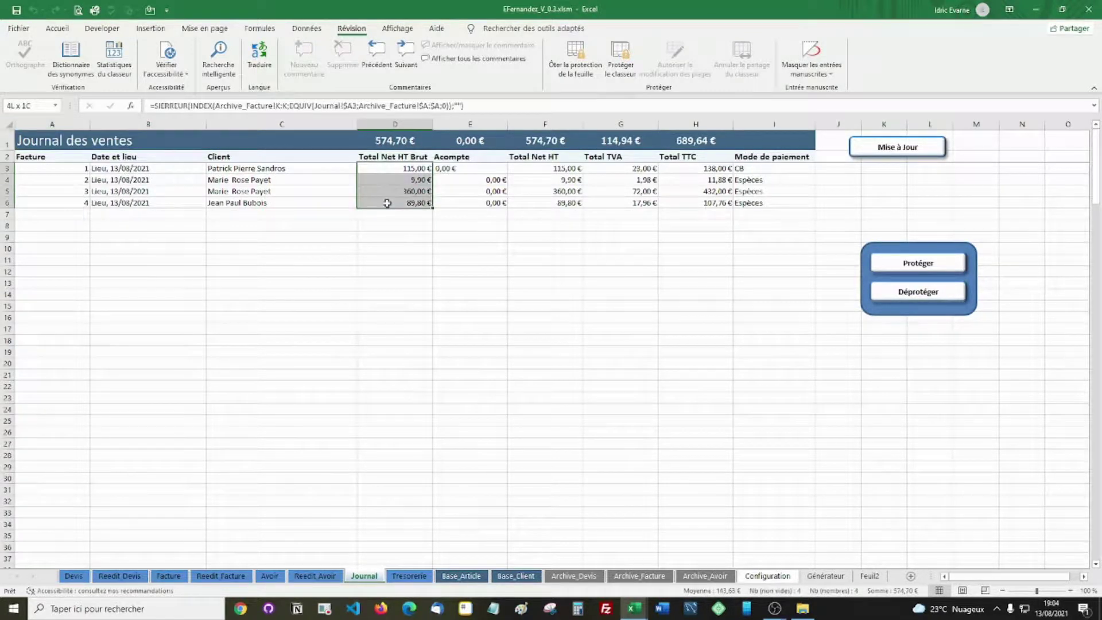
click(497, 168)
drag(497, 168, 496, 203)
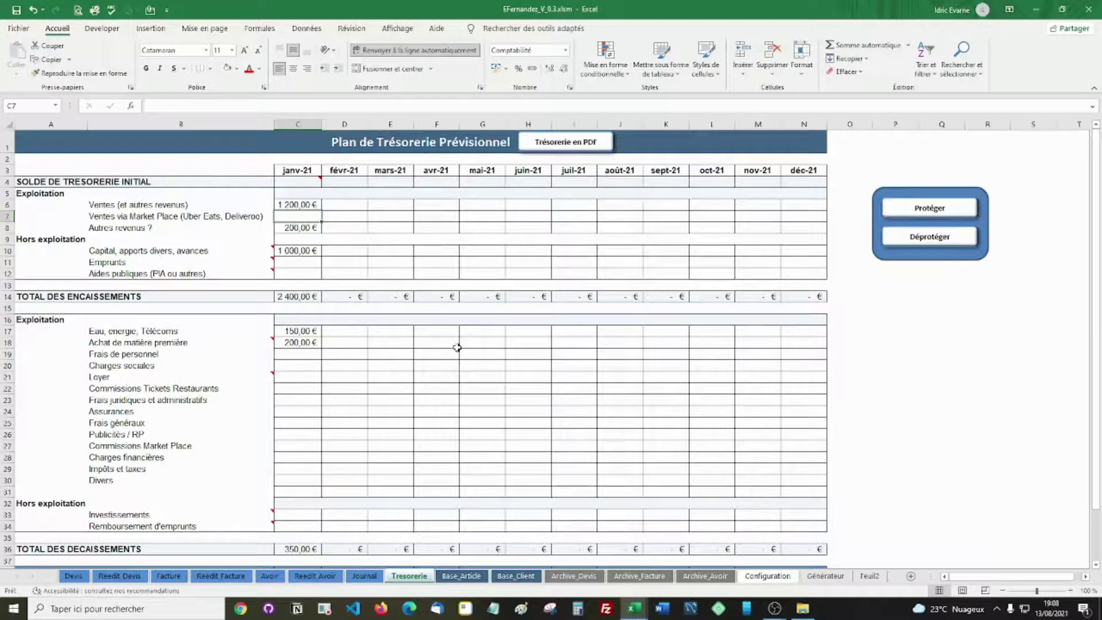
- Examine the January receipts, disbursements and cumulative cash formula of the forecast on the Tresorerie sheet
click(457, 347)
scroll(307, 502, down, 2)
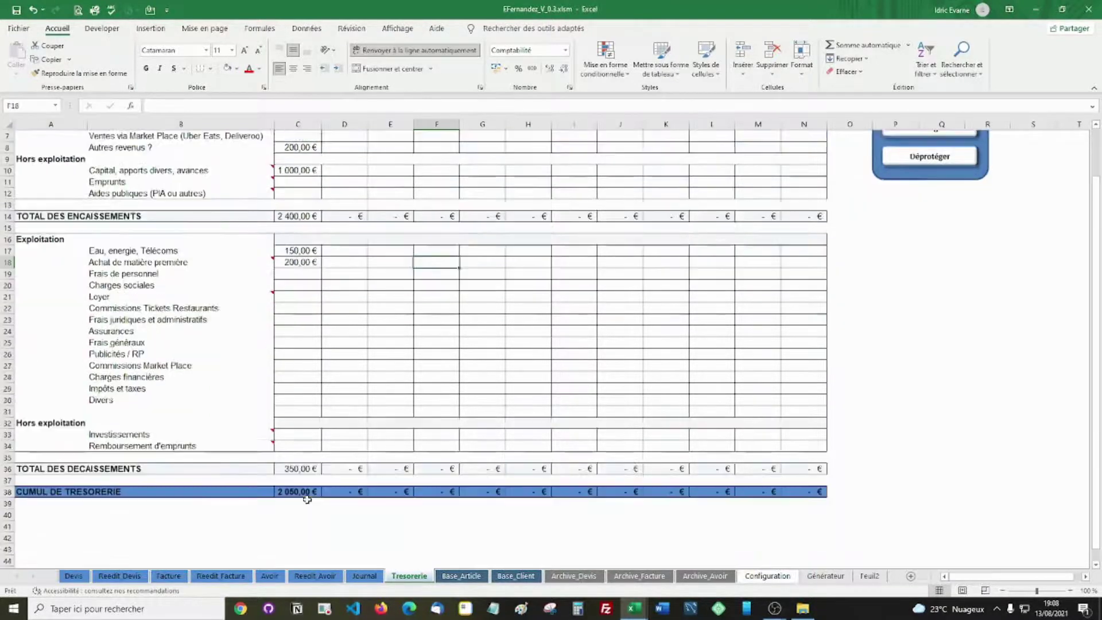
scroll(308, 500, down, 2)
scroll(305, 459, up, 4)
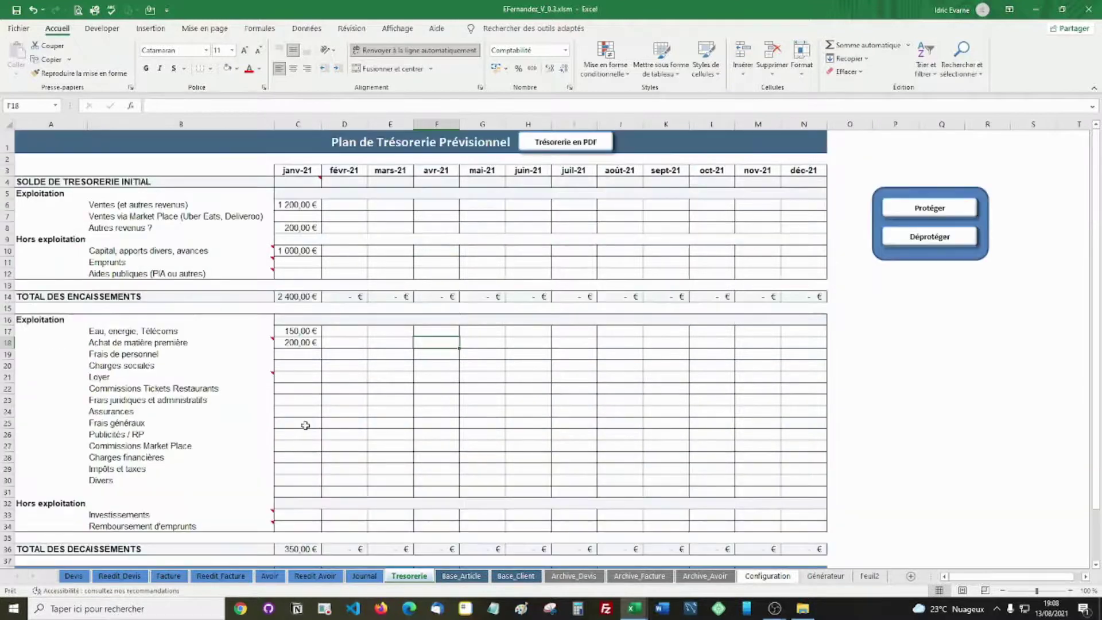
scroll(305, 426, down, 4)
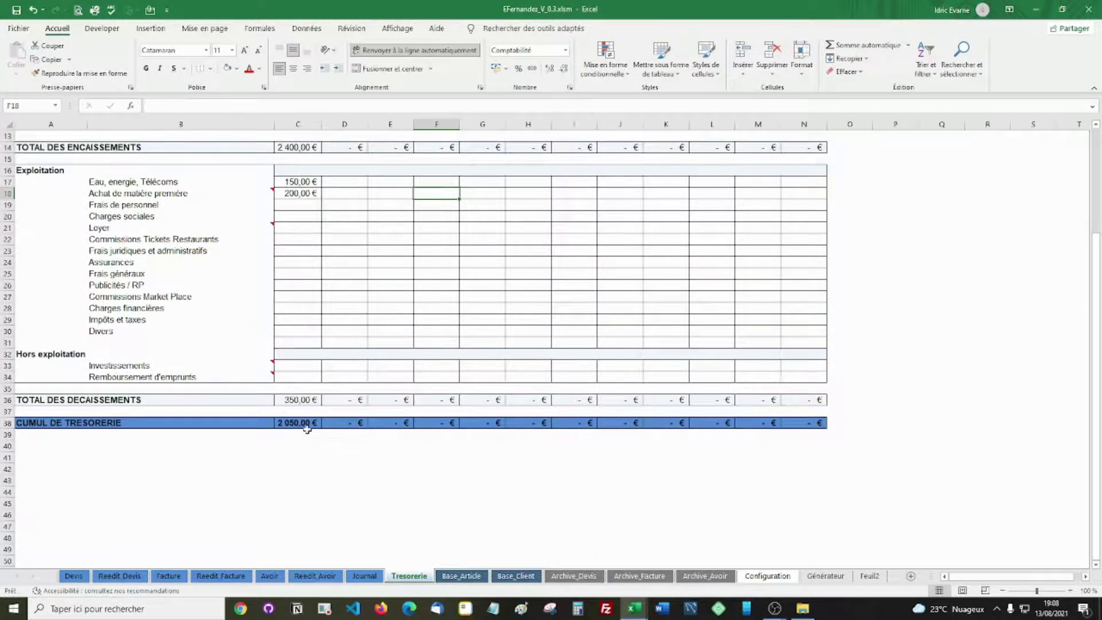
click(307, 425)
scroll(359, 468, up, 1)
scroll(359, 467, up, 4)
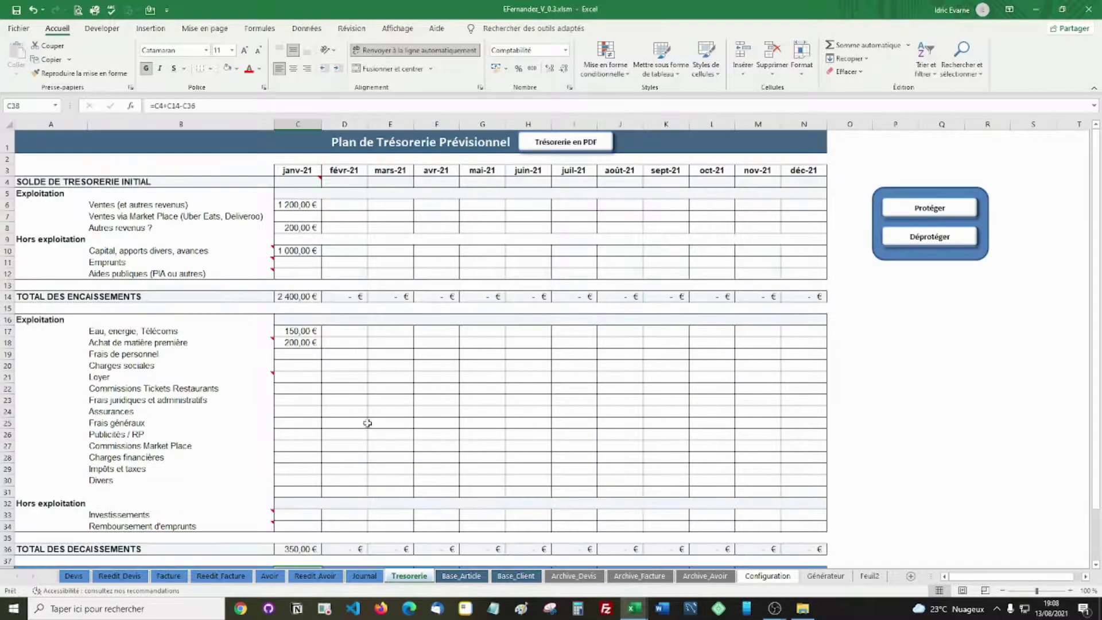
- Set the January 2021 marketplace sales to 2000 in the cash-flow plan and check the cumulative cash row
click(289, 218)
text(2000)
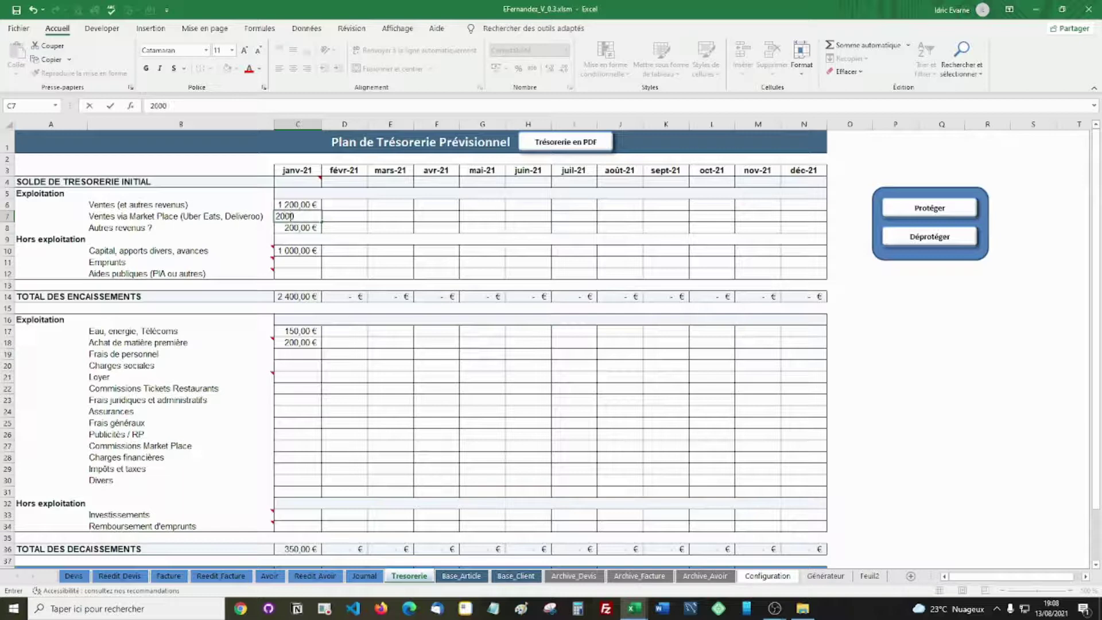
key(Return)
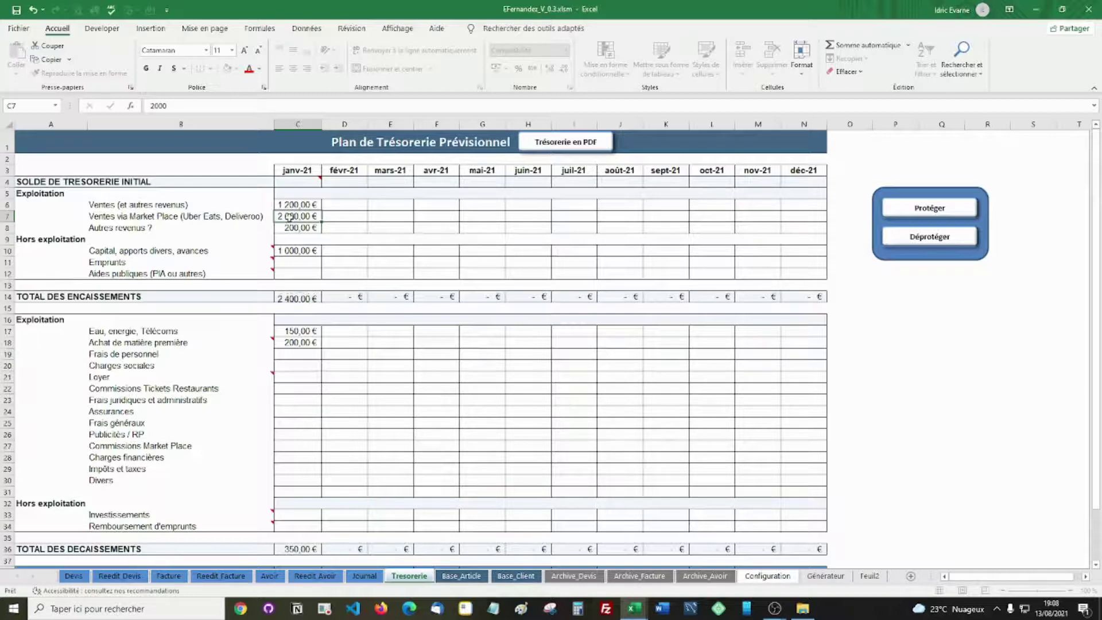
scroll(290, 285, down, 4)
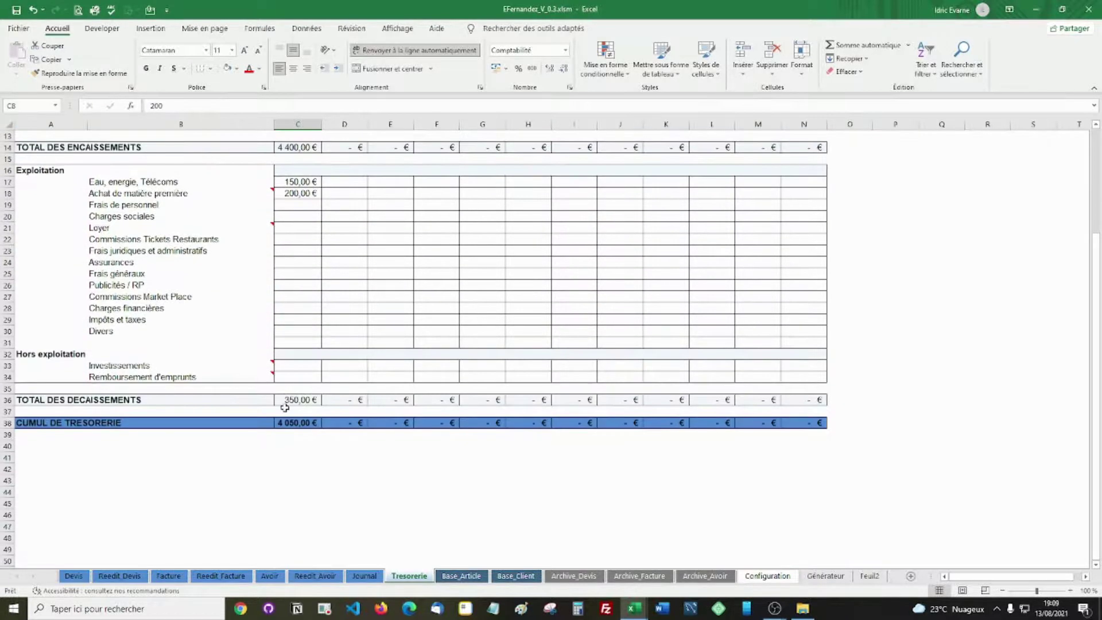
scroll(284, 409, up, 4)
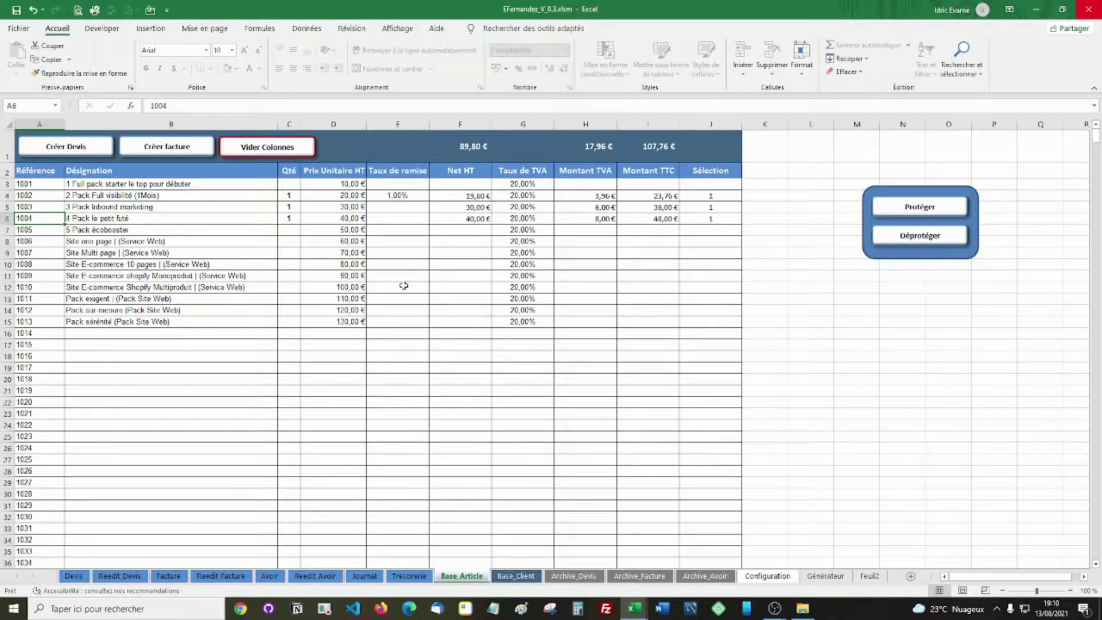
- Examine the quantity, discount rate, VAT rate and selection columns of the articles on the Base_Article sheet
click(292, 185)
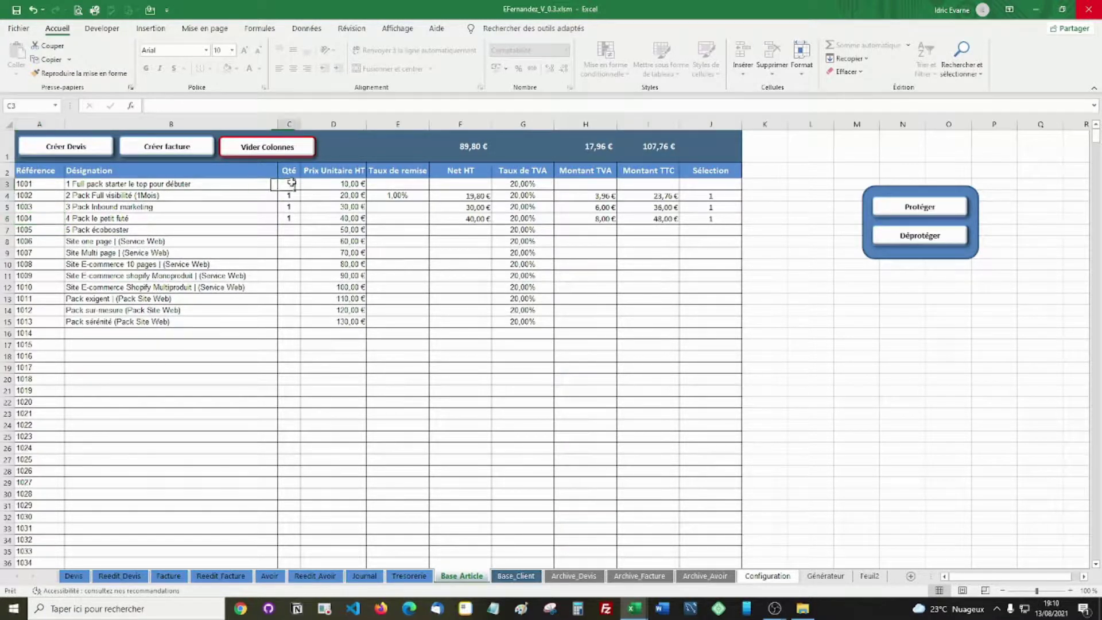
click(290, 200)
click(289, 219)
click(292, 244)
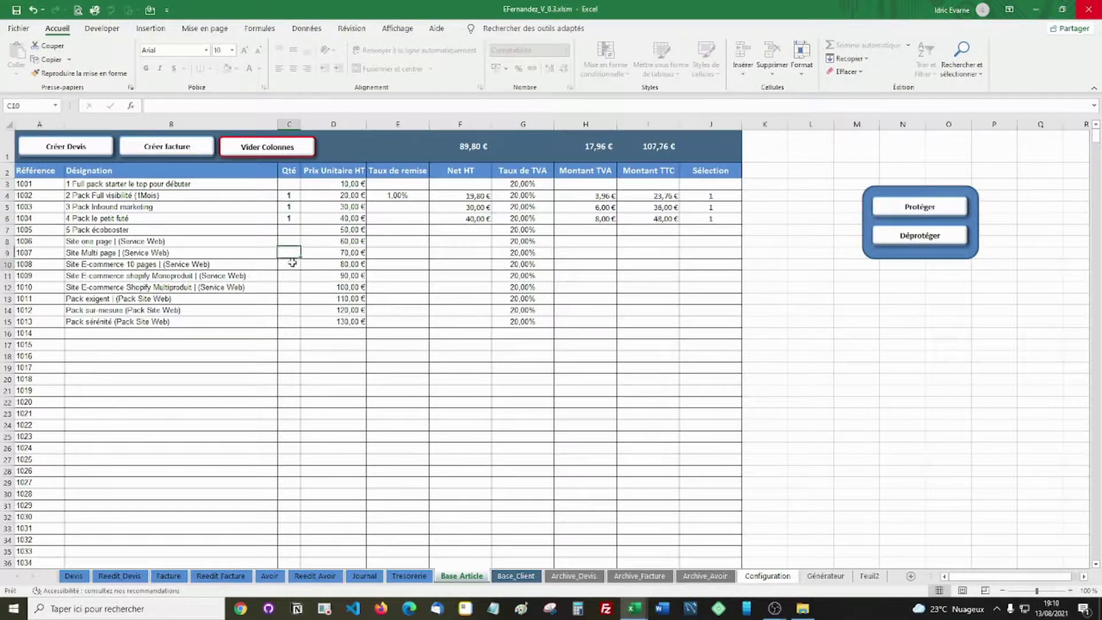
click(290, 275)
click(290, 298)
click(289, 310)
click(288, 319)
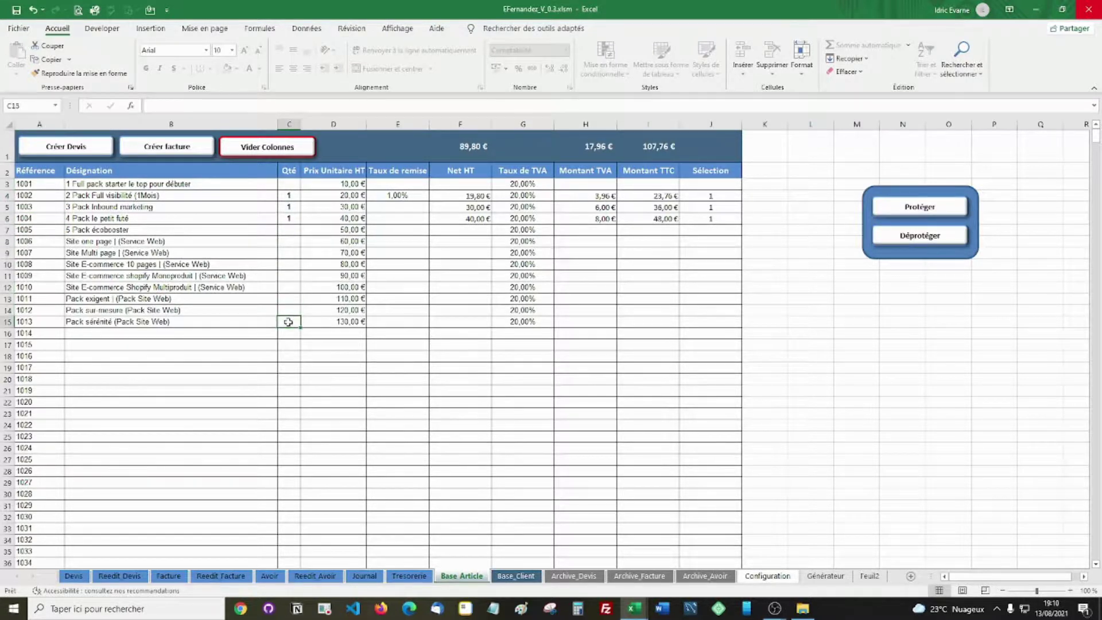
click(287, 205)
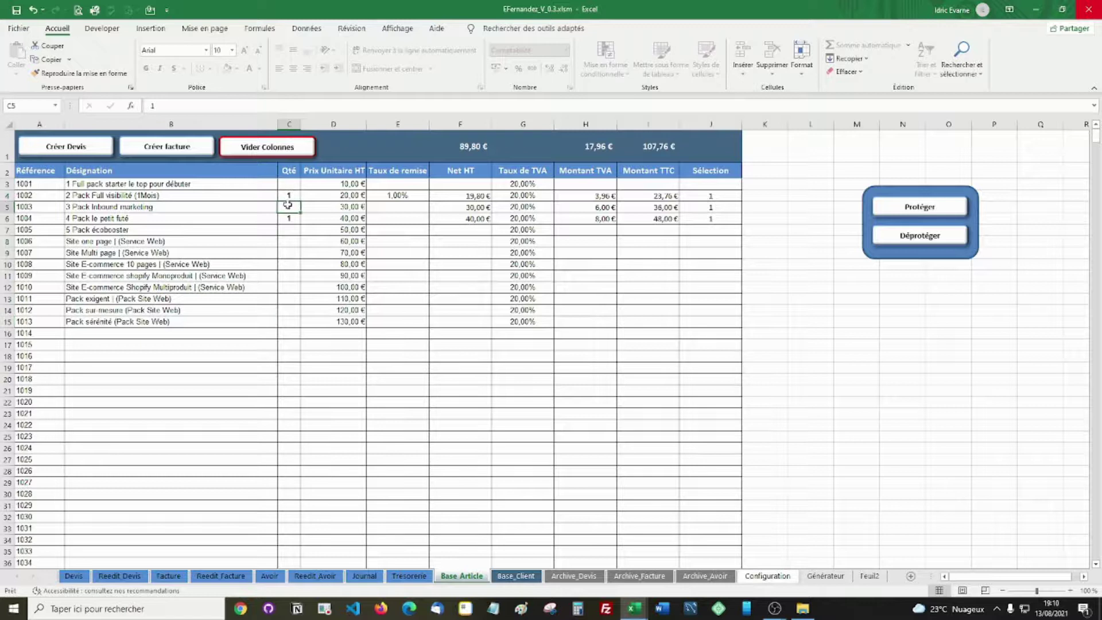
click(410, 195)
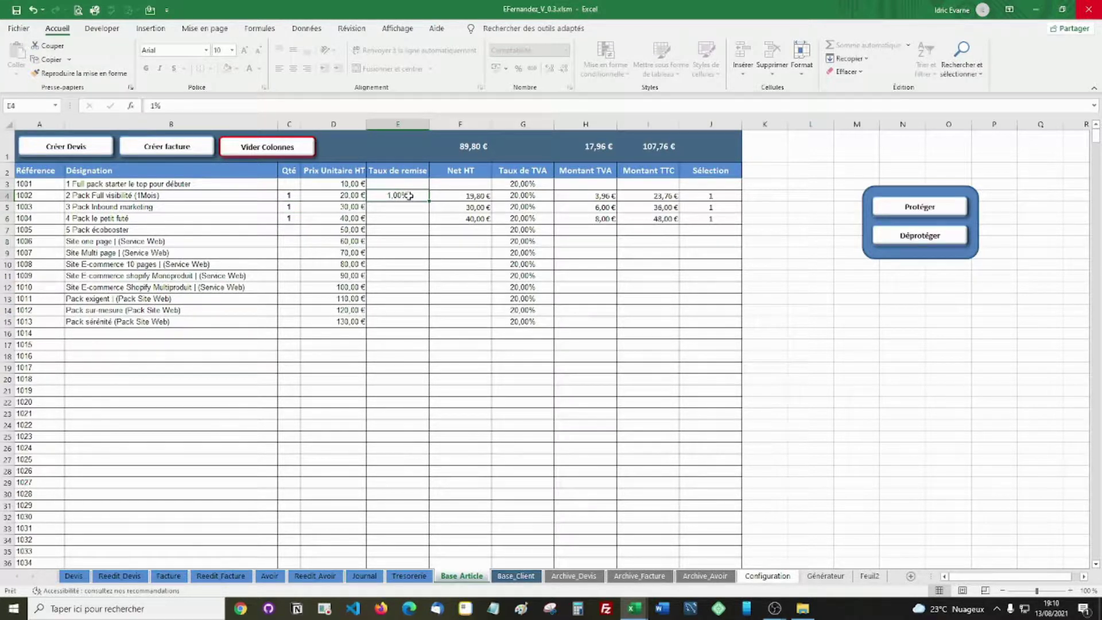
click(503, 194)
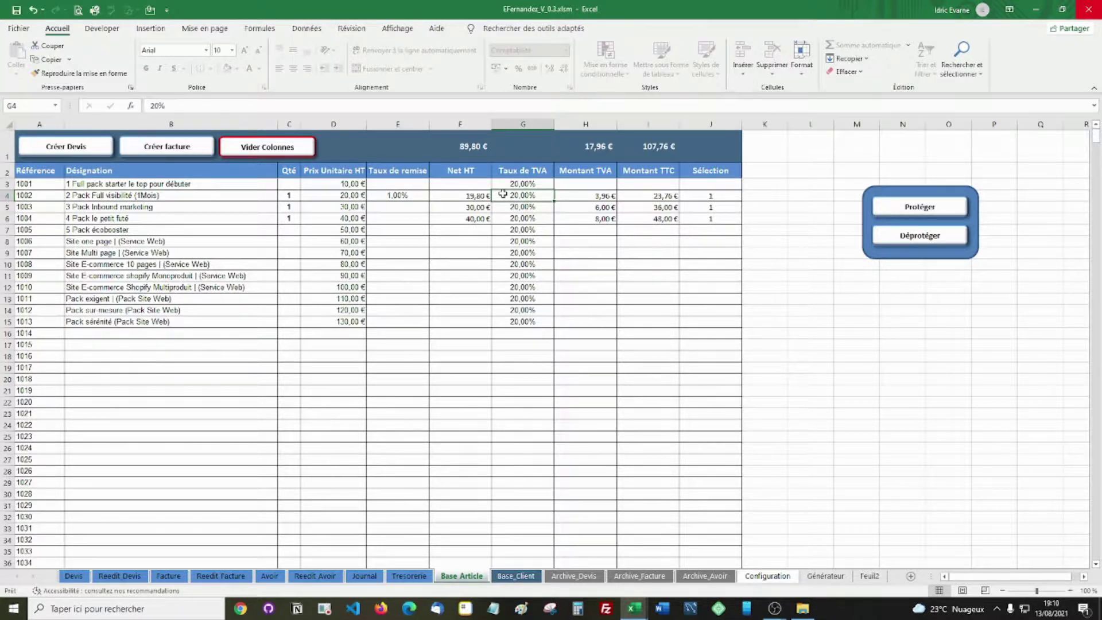
click(698, 195)
click(698, 209)
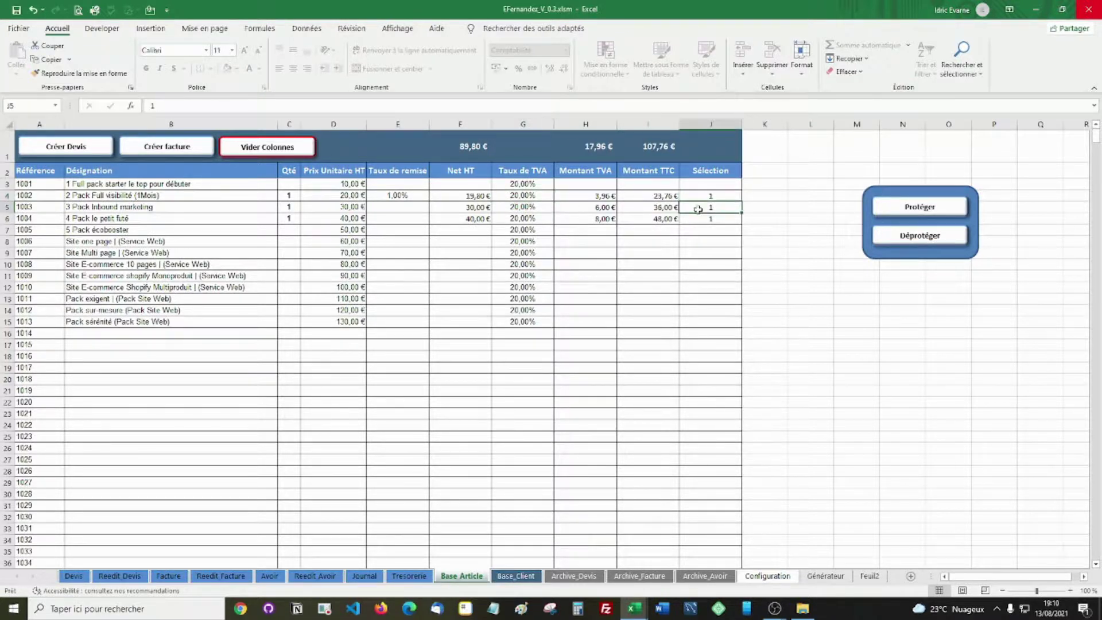
click(698, 218)
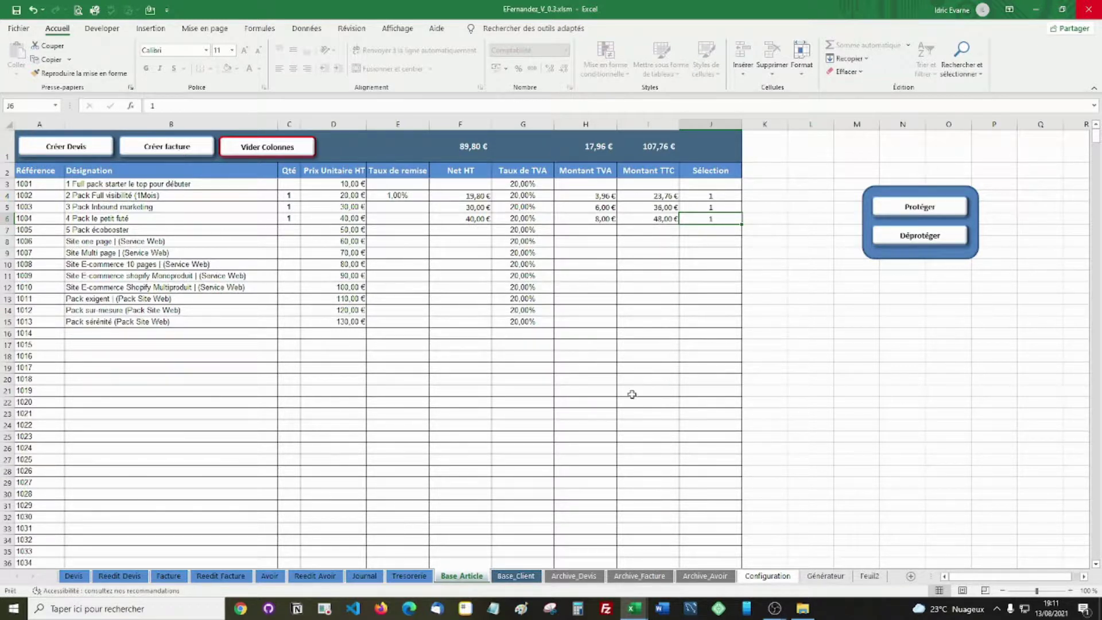
- Empty the quantity, discount and selection entries of all articles on the Base_Article sheet
click(267, 152)
click(398, 299)
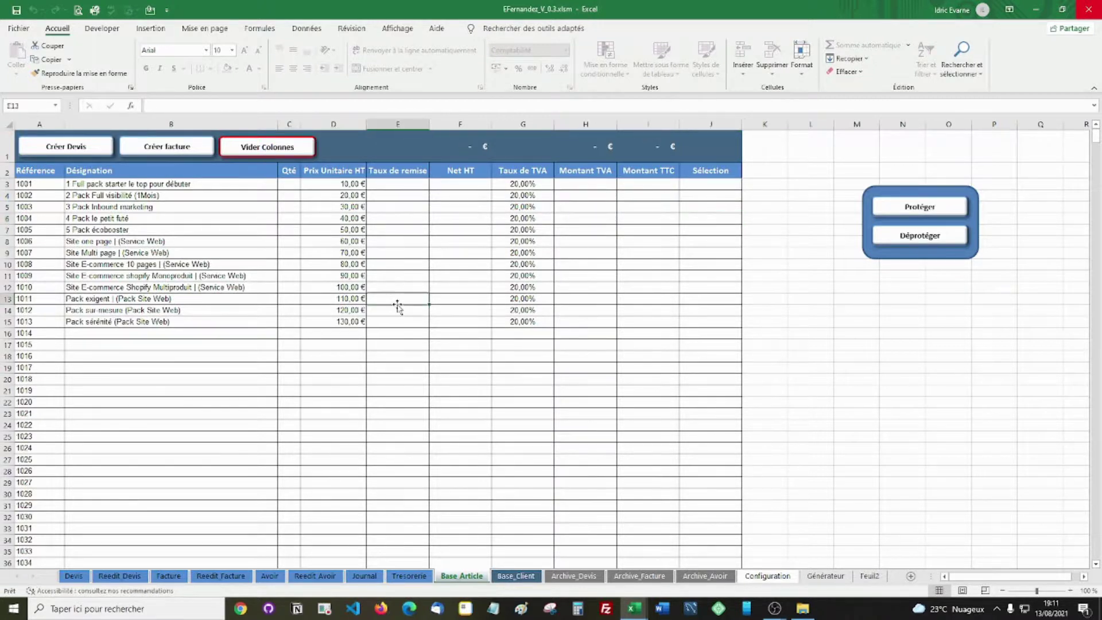
click(307, 244)
click(521, 299)
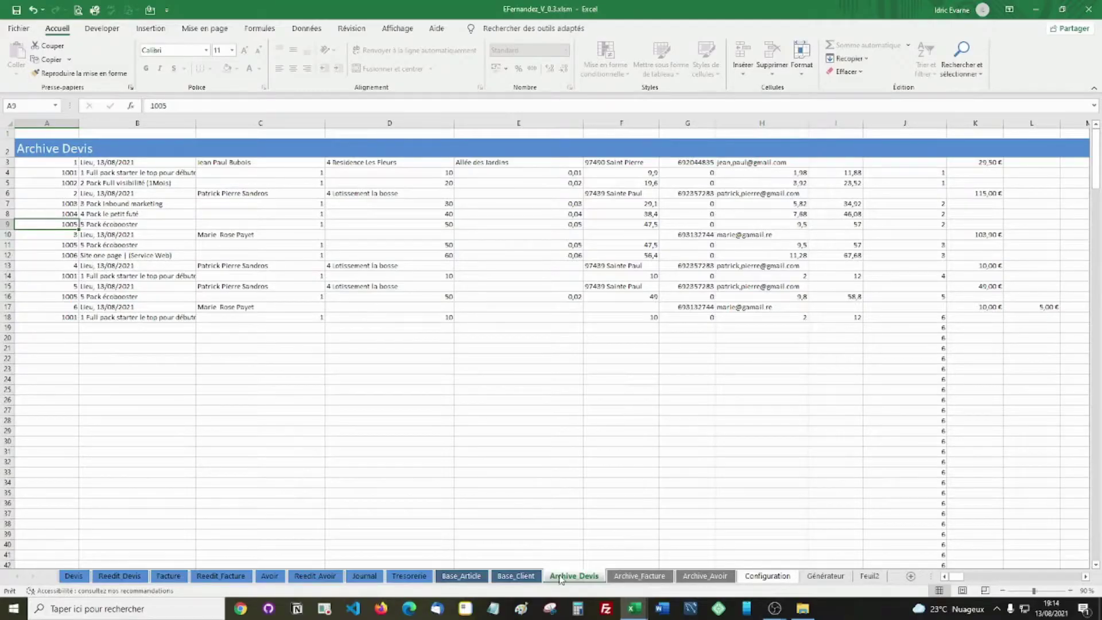
- Review the archived invoices and the credit note lines on the Archive_Facture and Archive_Avoir sheets
click(639, 576)
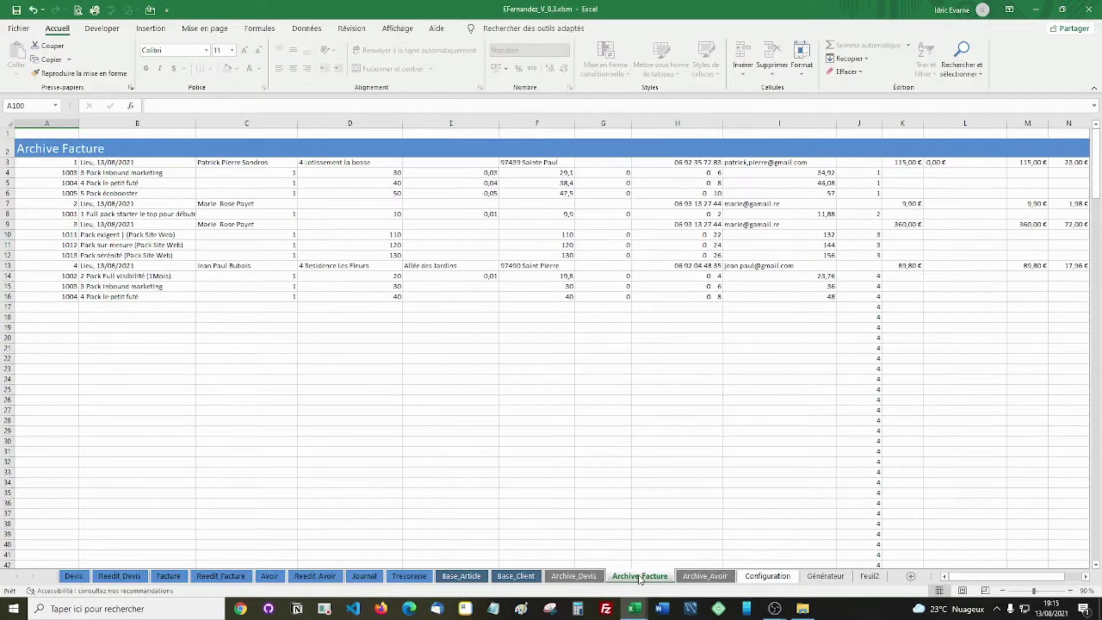
click(705, 577)
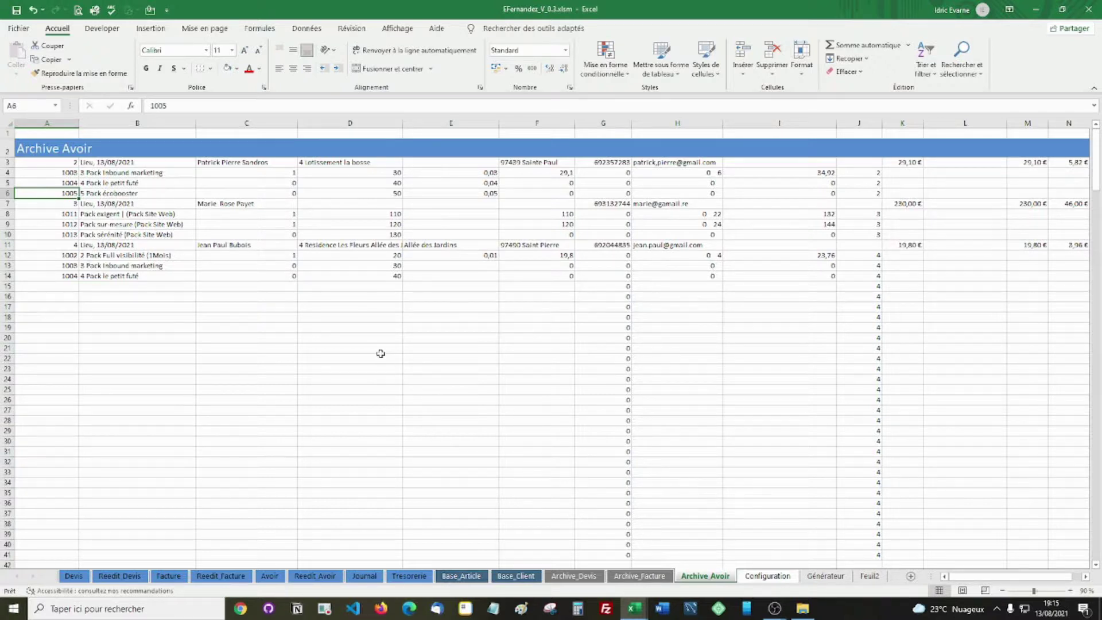
click(214, 224)
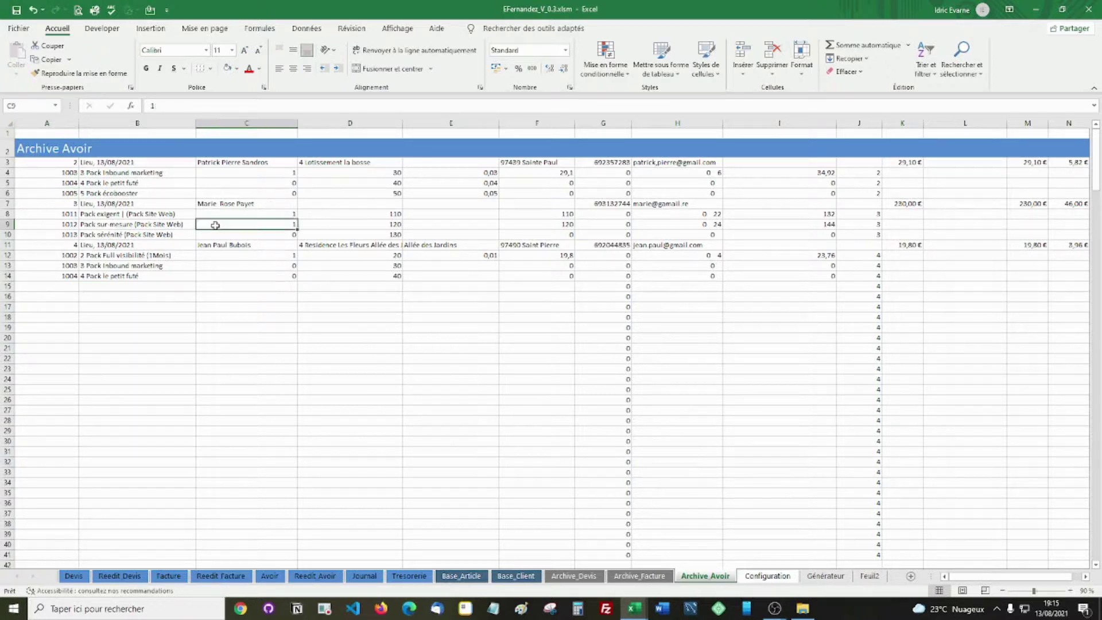
click(387, 224)
click(603, 224)
click(677, 224)
click(859, 225)
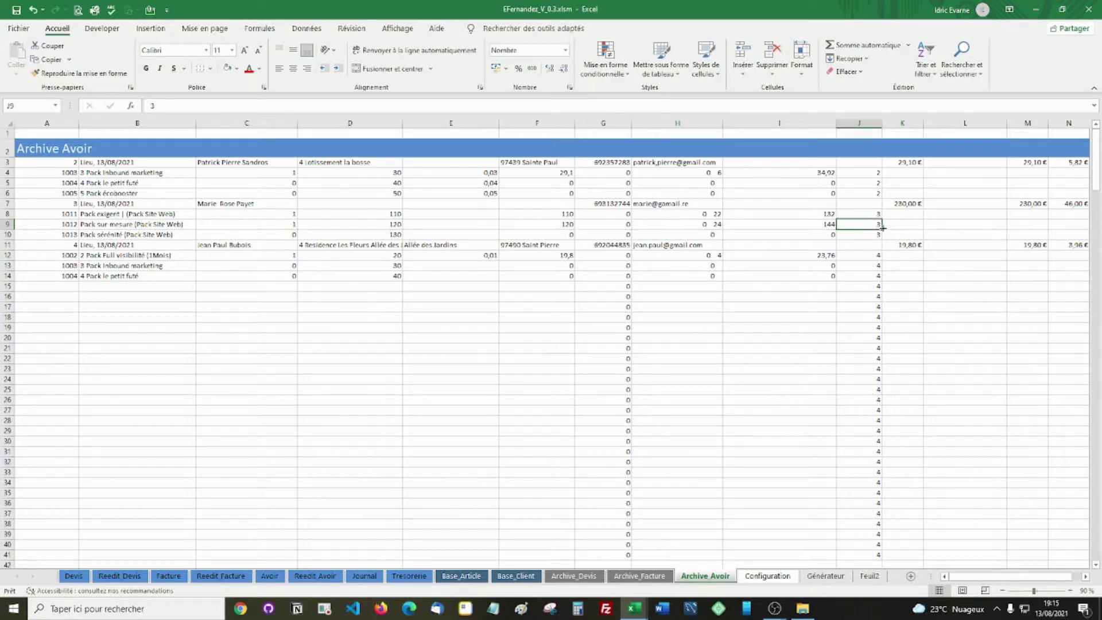
click(944, 227)
click(918, 173)
click(498, 185)
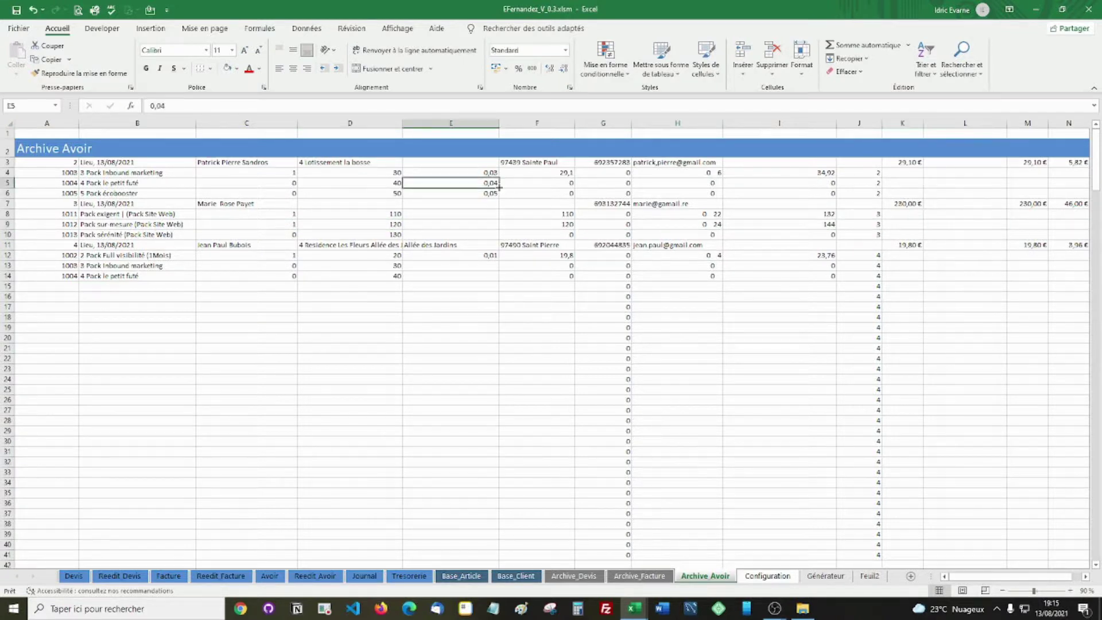
click(435, 213)
click(425, 234)
click(445, 266)
click(446, 276)
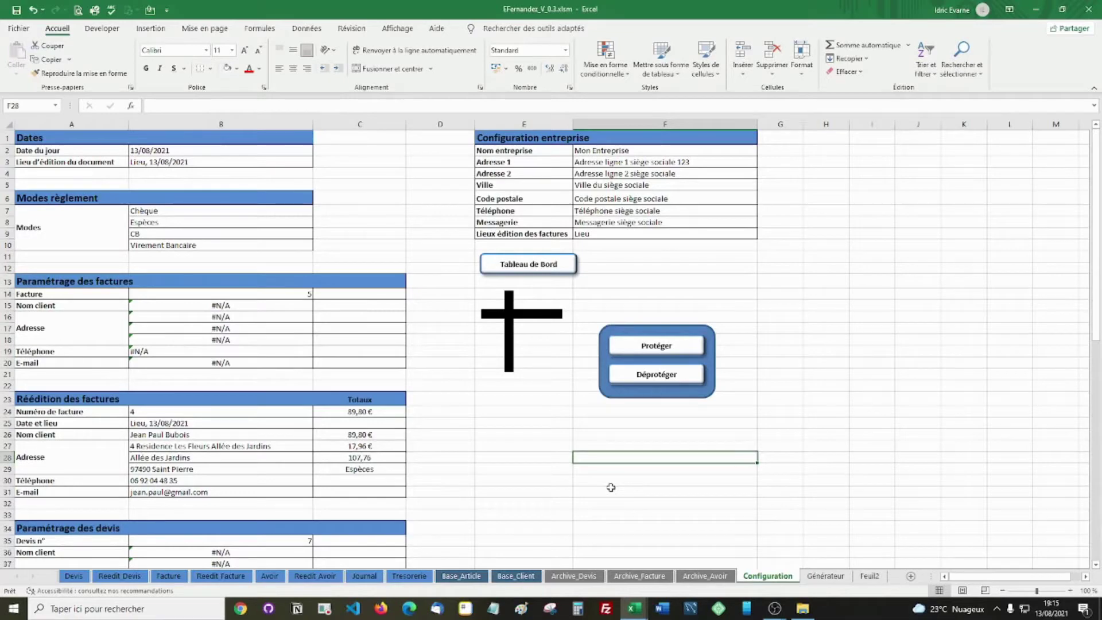
- Look through the invoice, quote and credit note settings on the Configuration sheet
scroll(500, 446, down, 6)
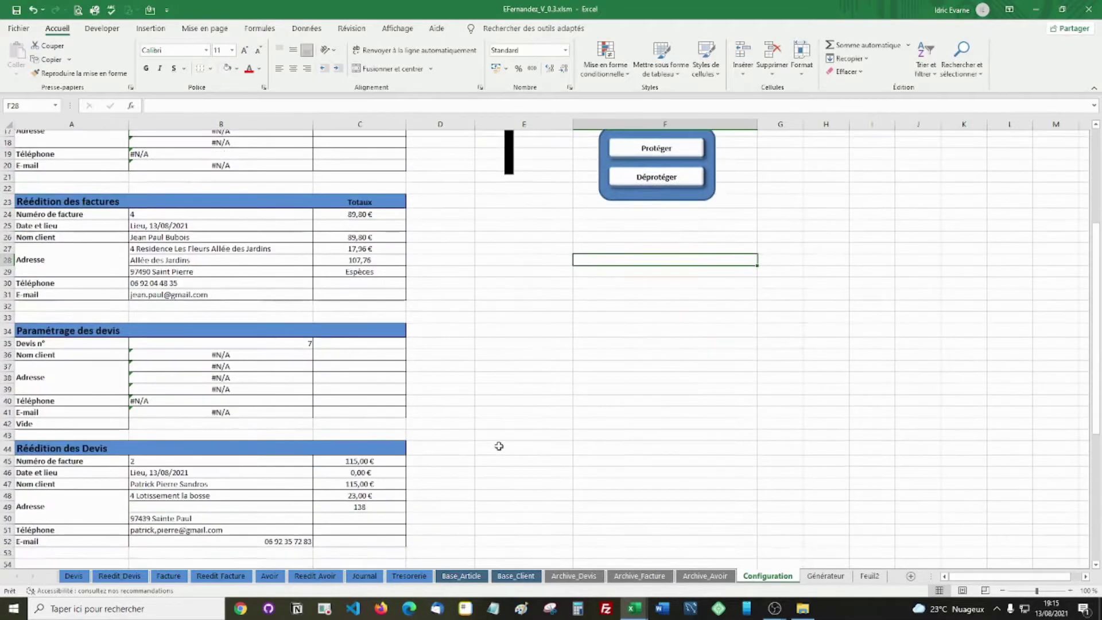
scroll(499, 446, down, 13)
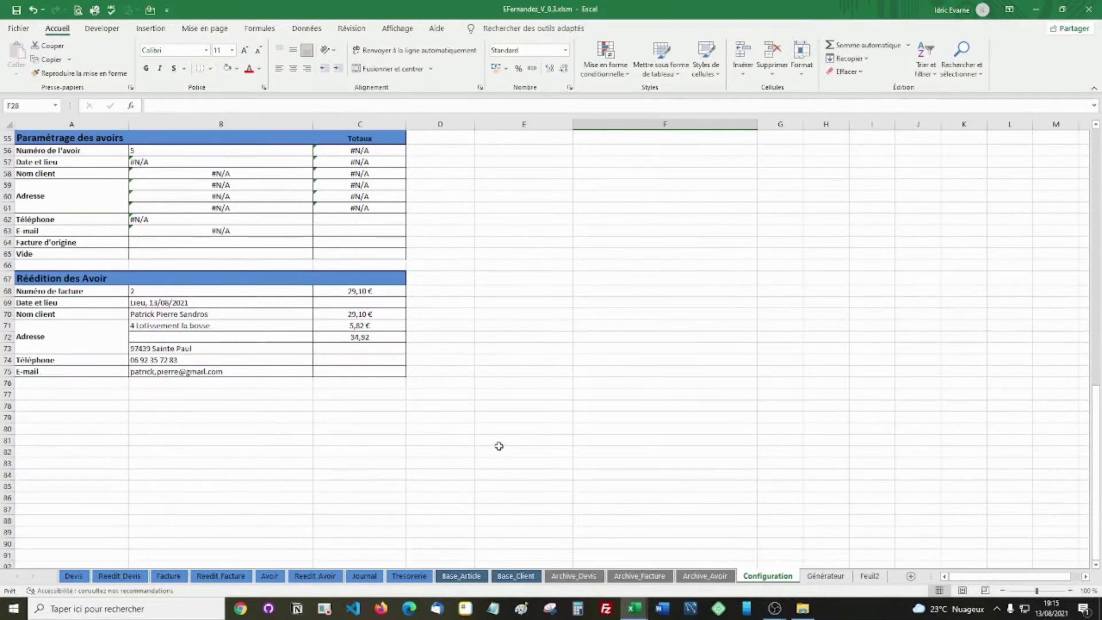
scroll(499, 446, up, 18)
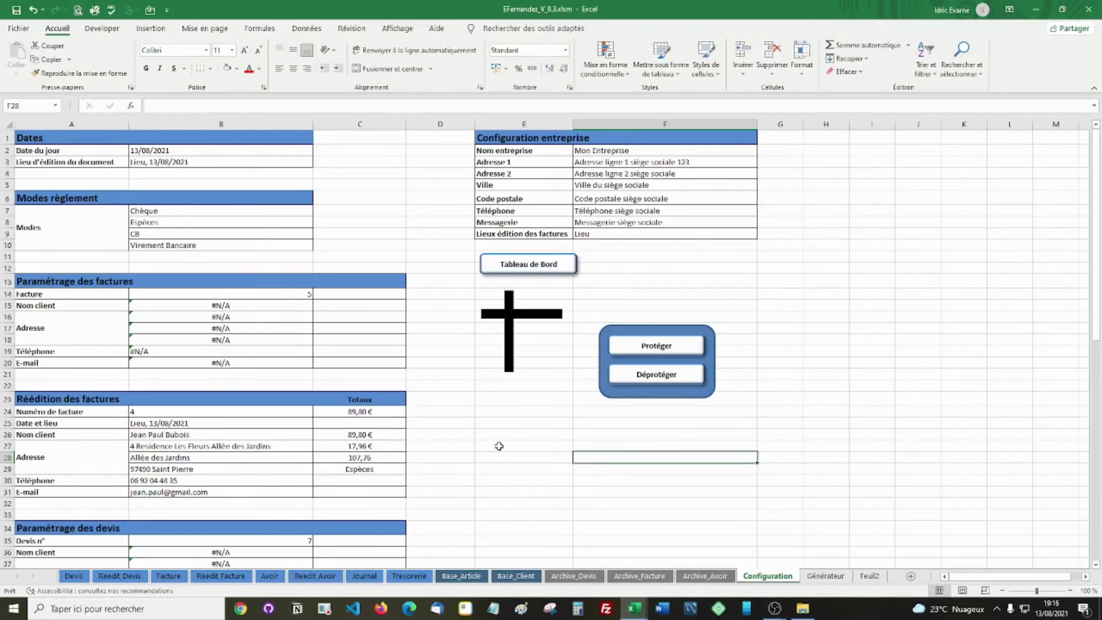